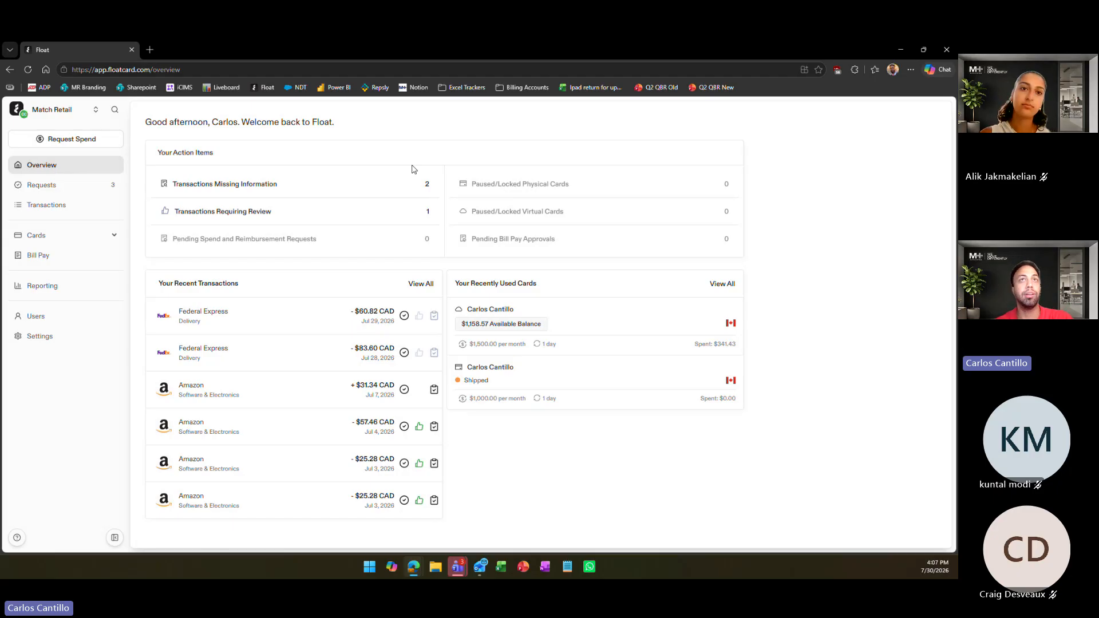
Open the requests list and start a new reimbursement report
mouse_move(59, 186)
mouse_down()
mouse_move(198, 208)
mouse_move(40, 186)
mouse_up()
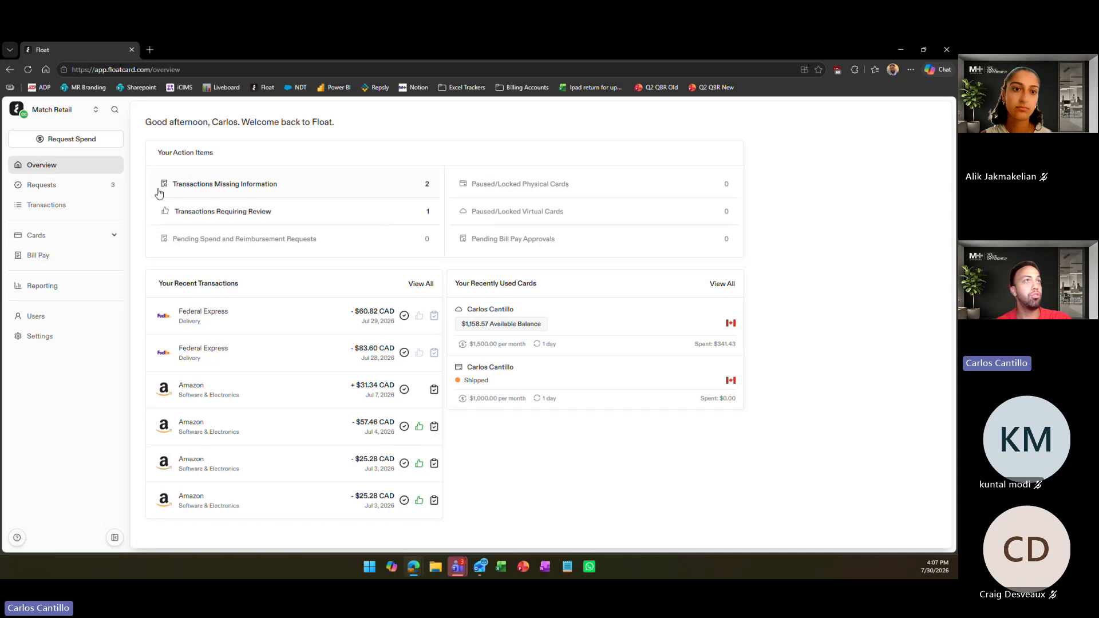
click(80, 184)
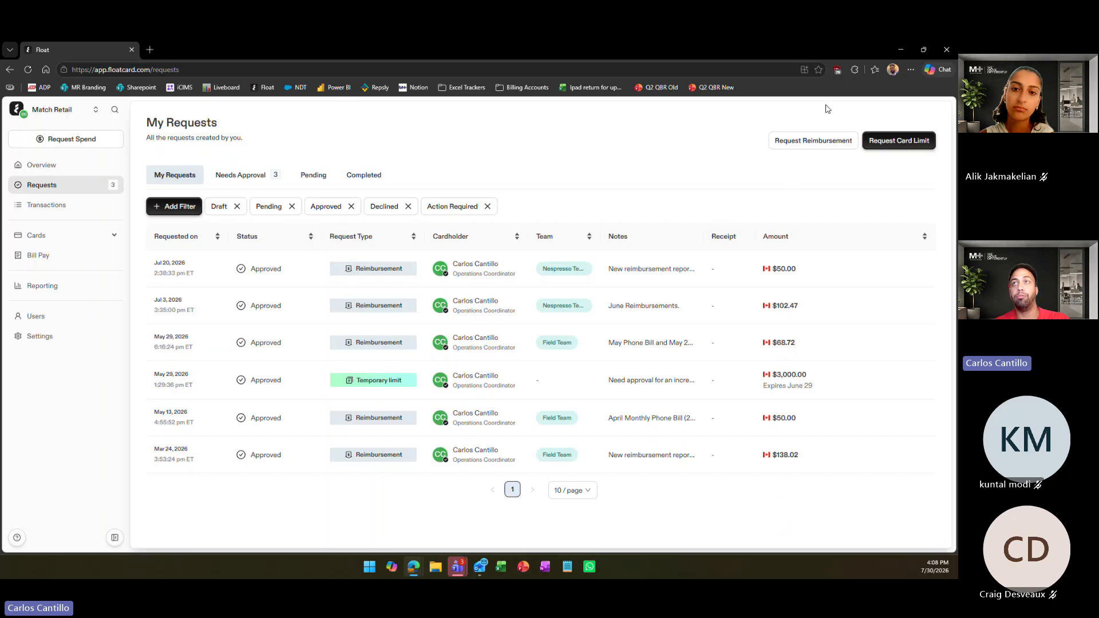
click(815, 143)
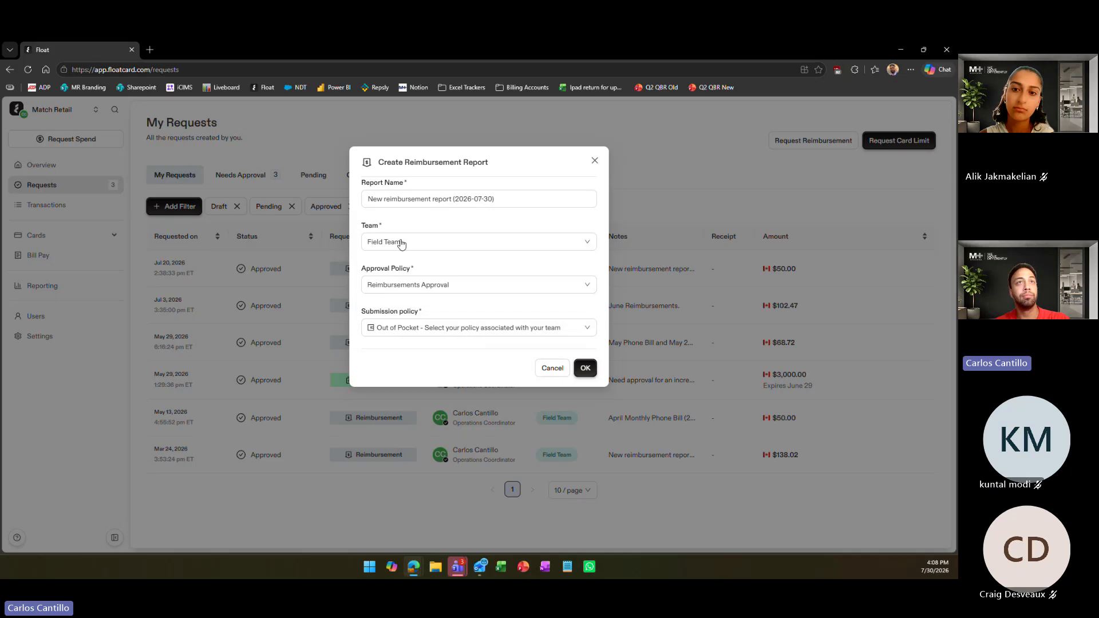
drag(495, 199, 353, 186)
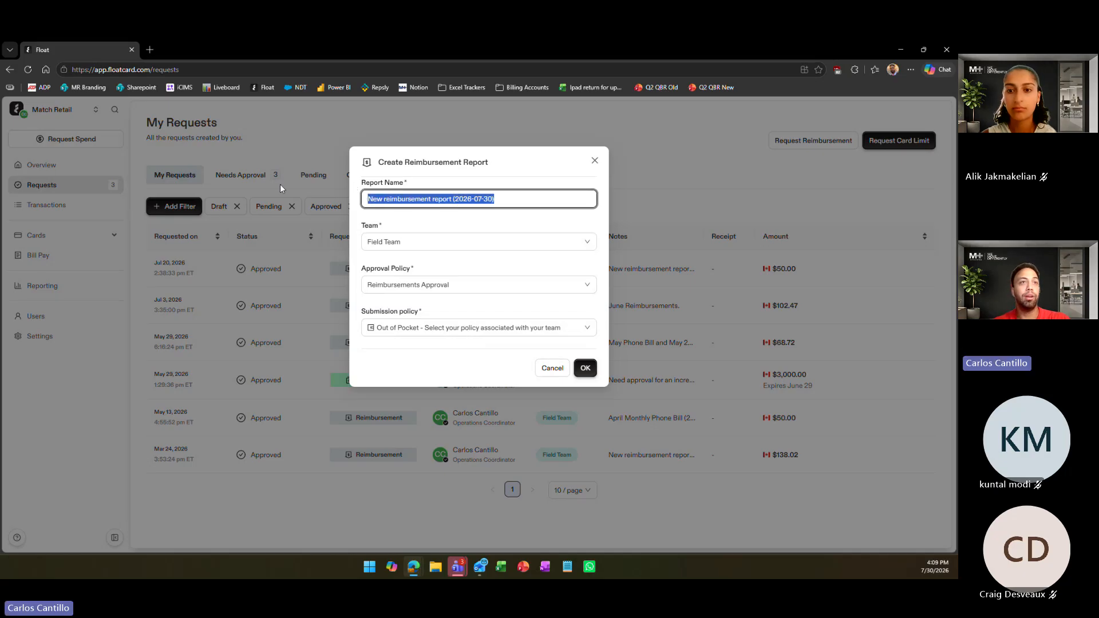
click(415, 200)
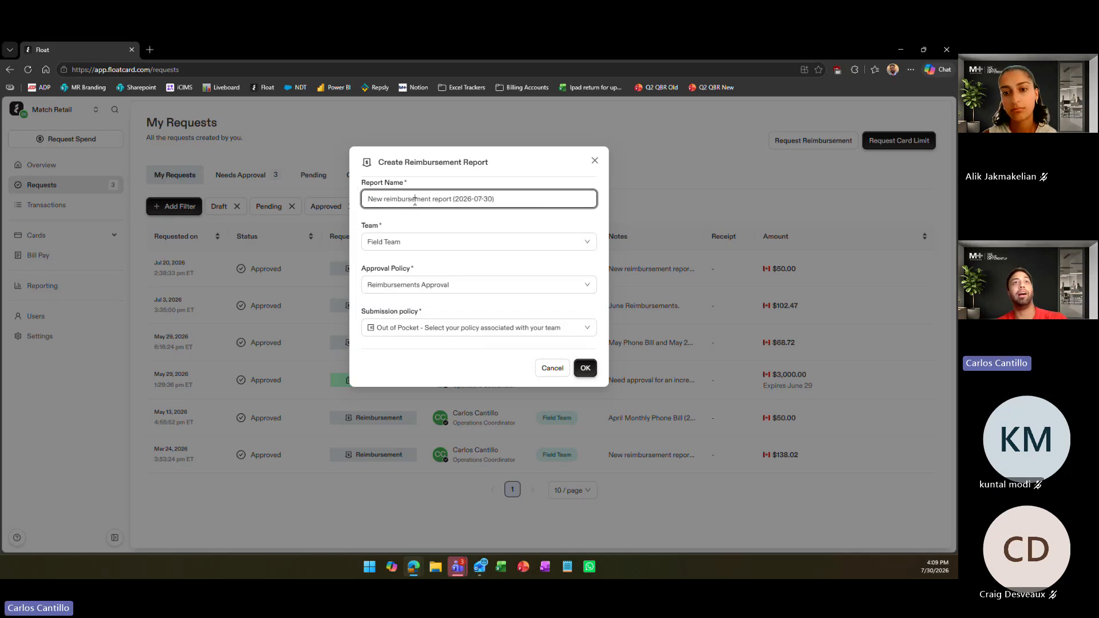
click(489, 198)
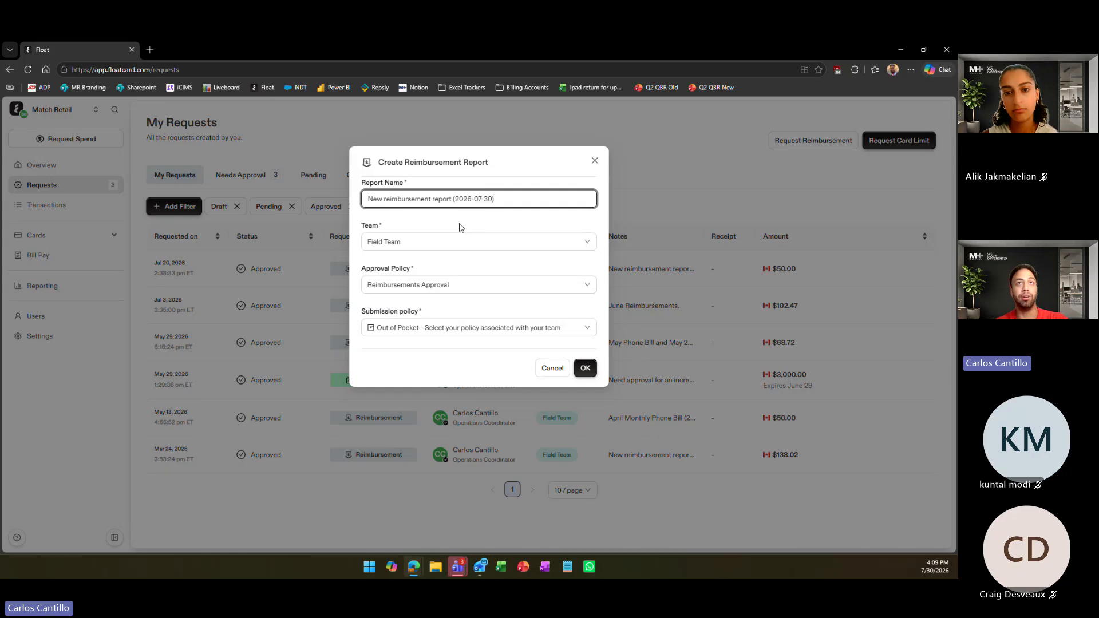
click(934, 566)
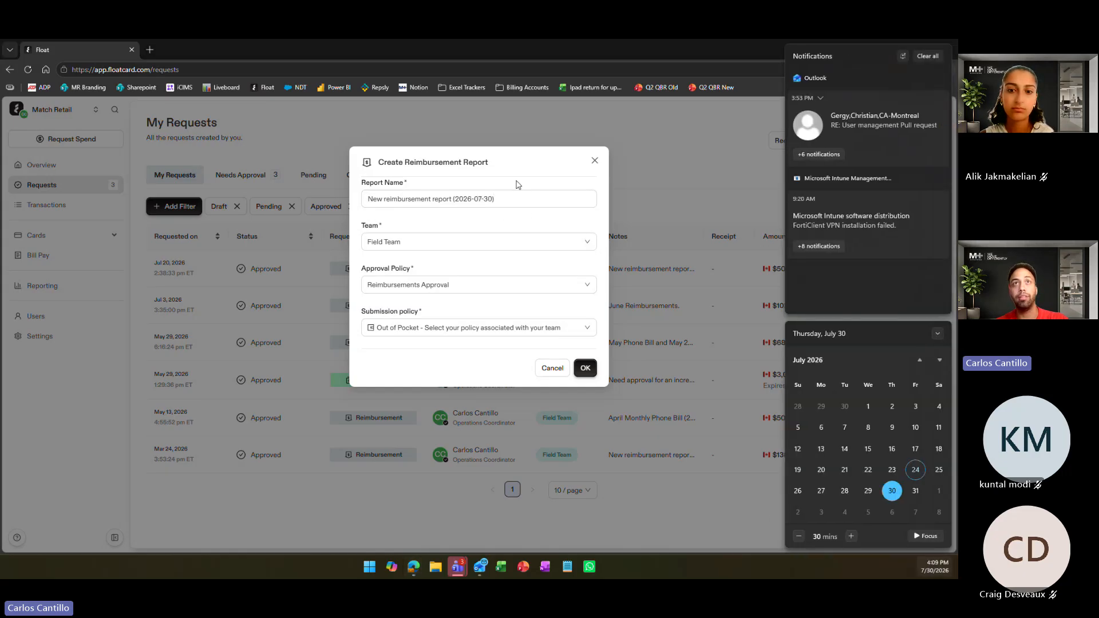
click(458, 240)
Choose Field Team as the team for the reimbursement report
click(455, 240)
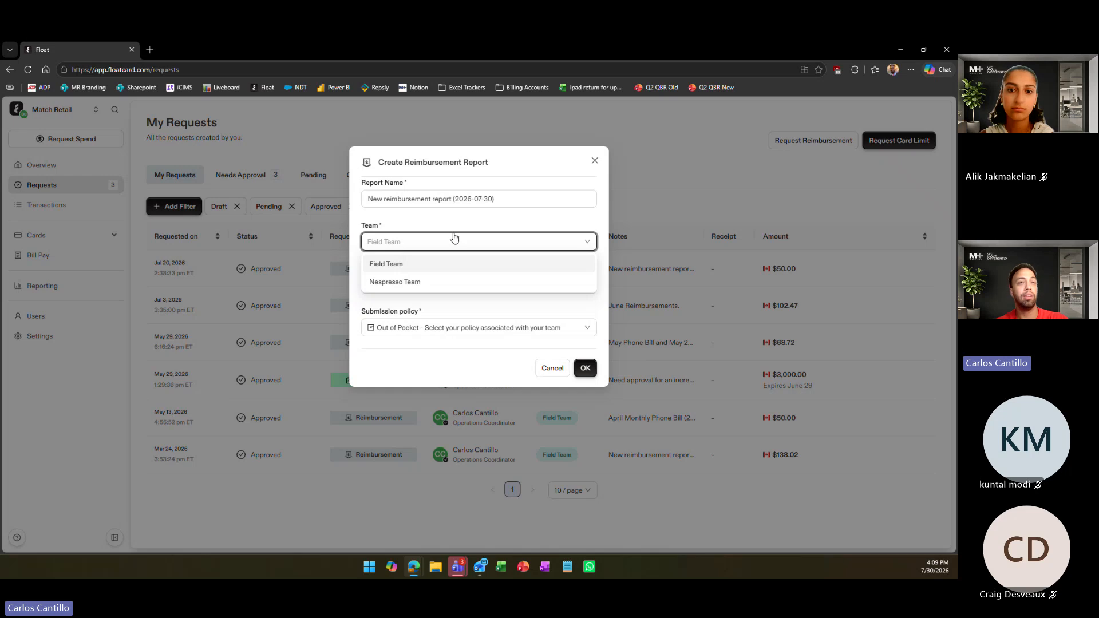
click(397, 242)
click(401, 245)
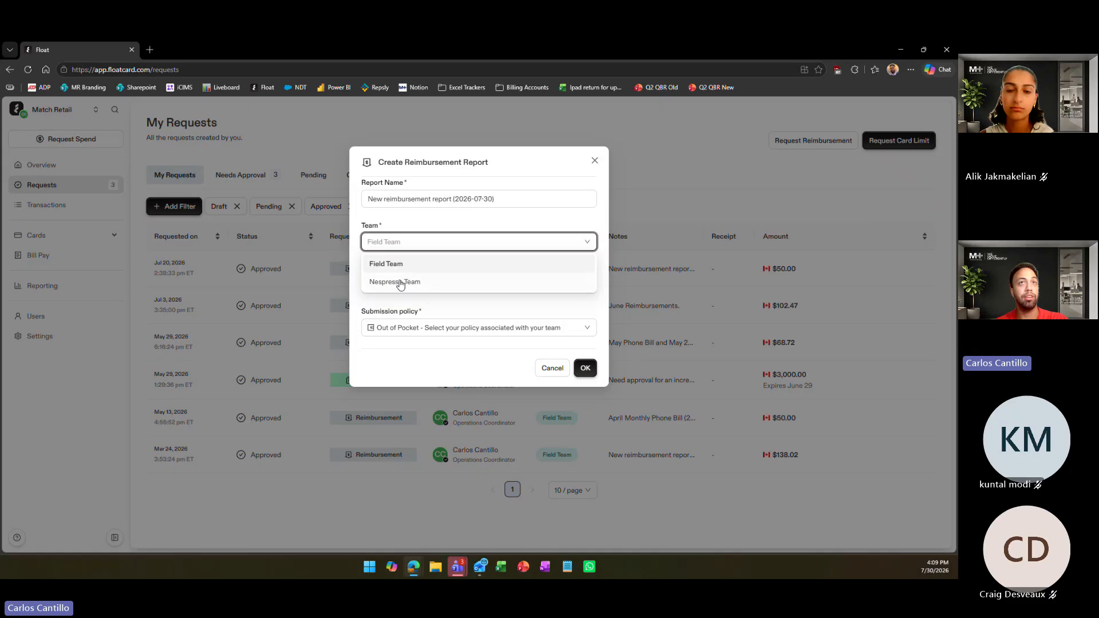
click(399, 243)
click(402, 245)
click(393, 265)
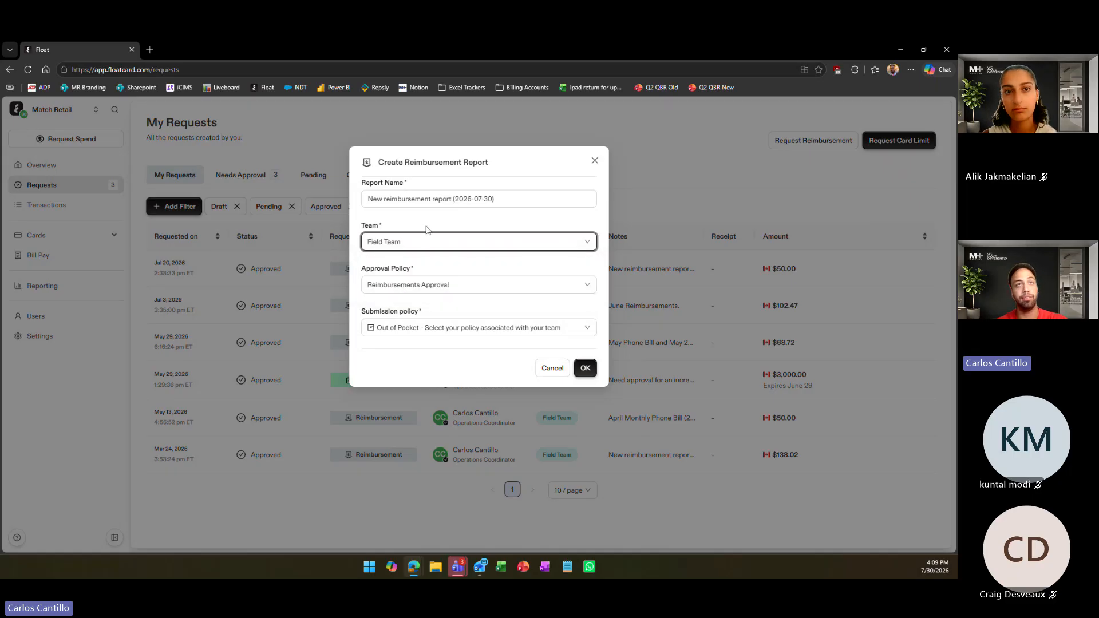
Choose Reimbursements Approval as the report's approval policy
click(415, 288)
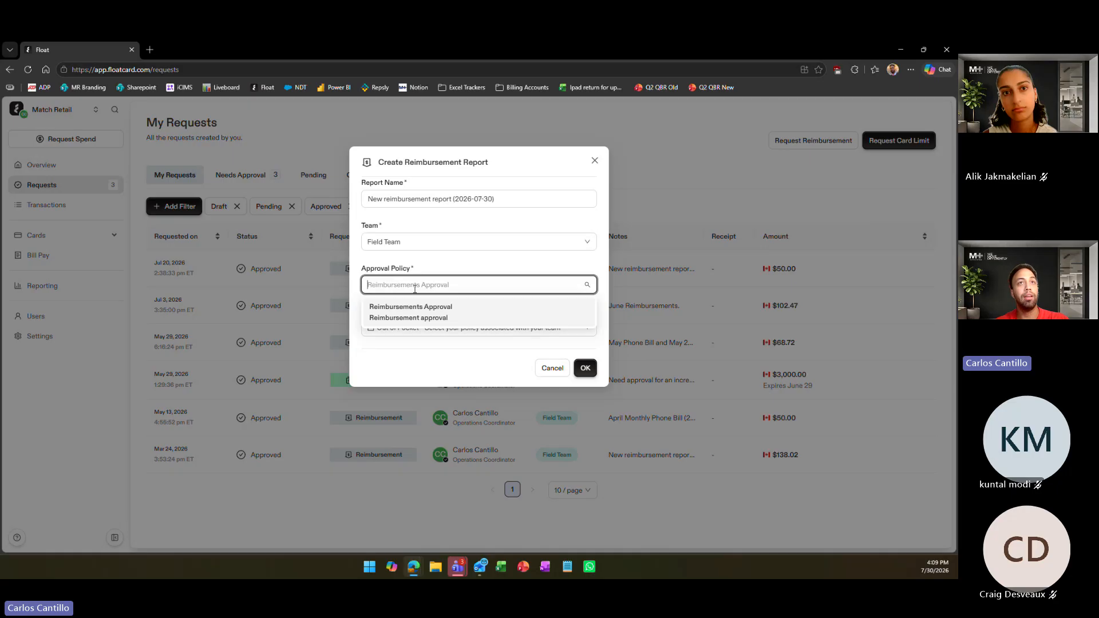
click(418, 272)
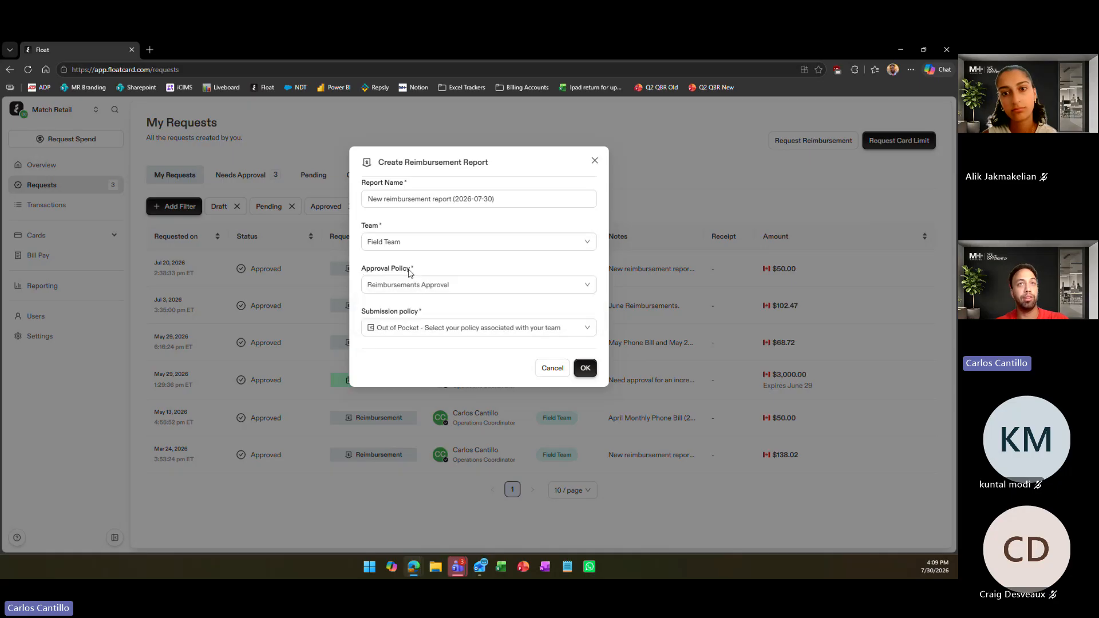
click(452, 285)
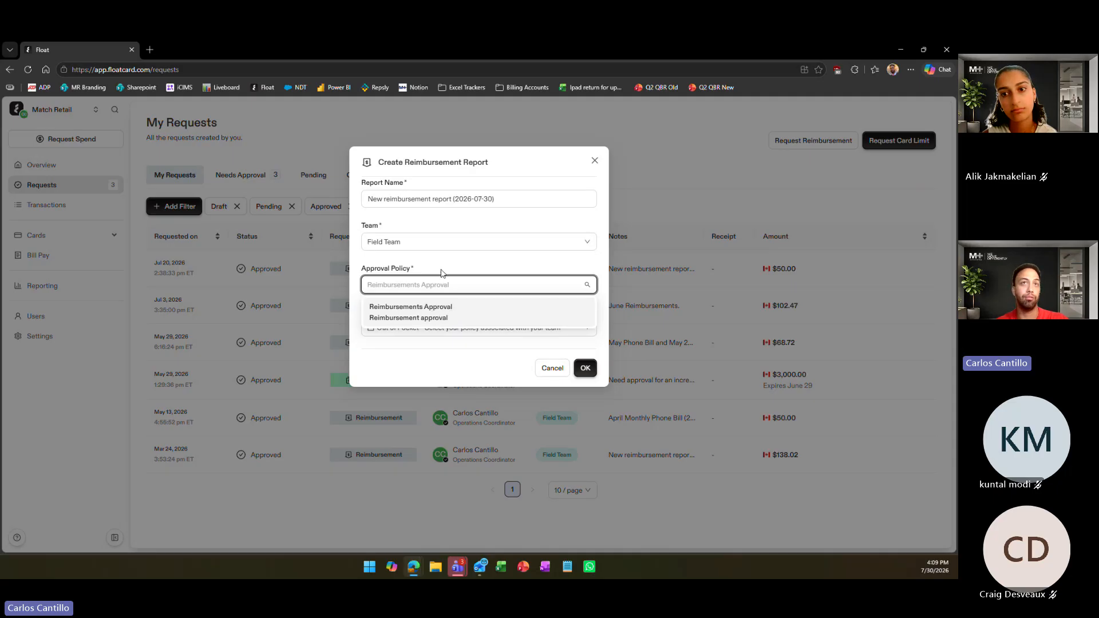
click(418, 308)
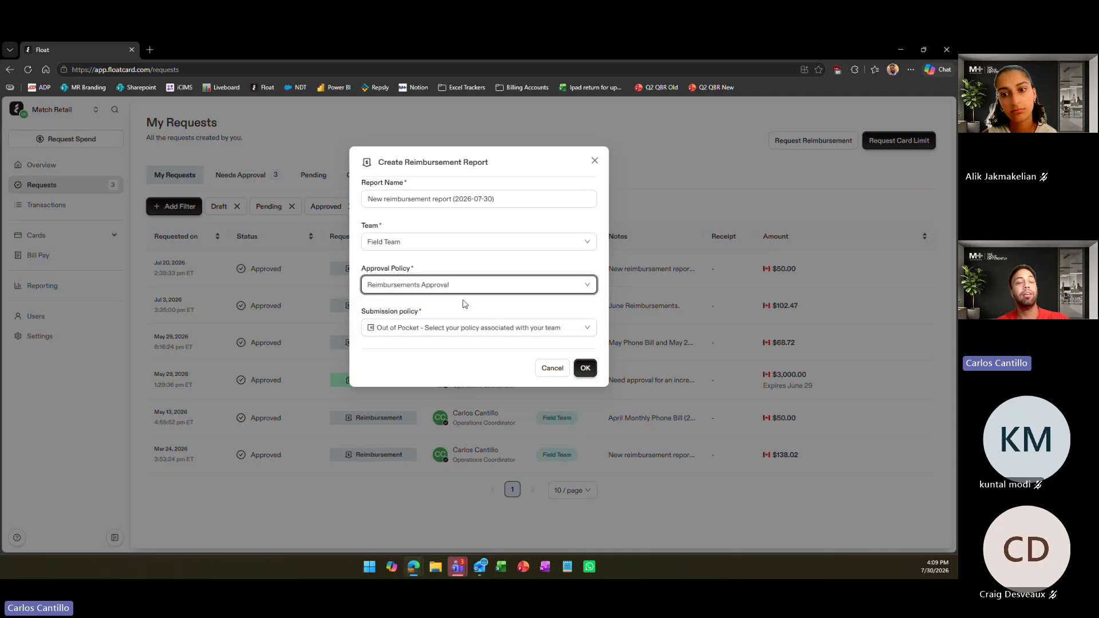
Look through the submission policies and set the report's policy to Mileage - Nespresso Team
click(430, 327)
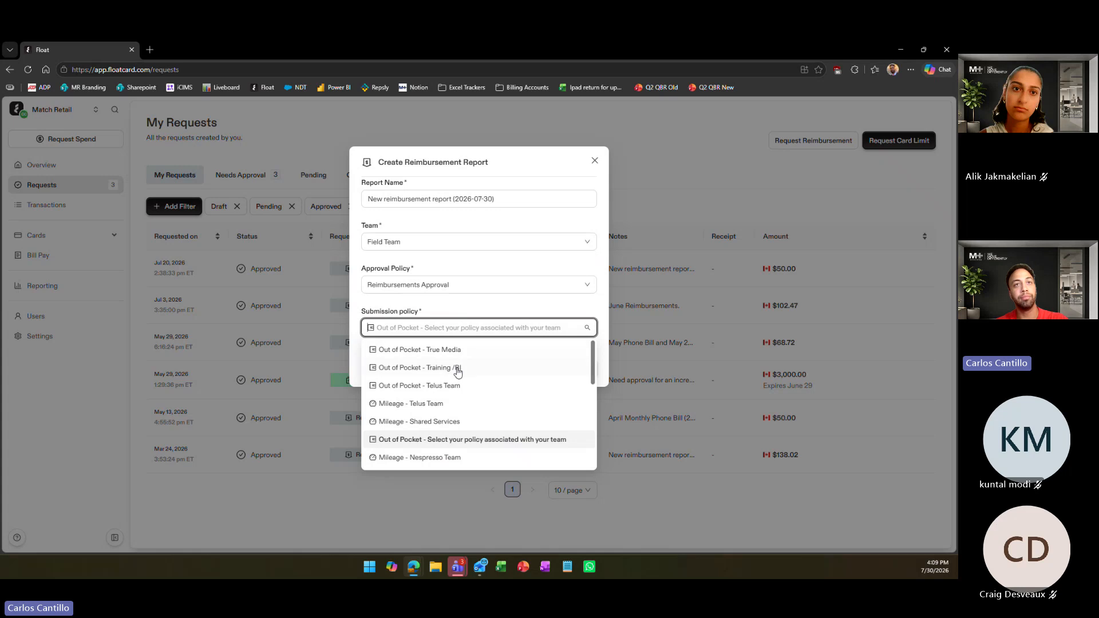
scroll(475, 415, down, 5)
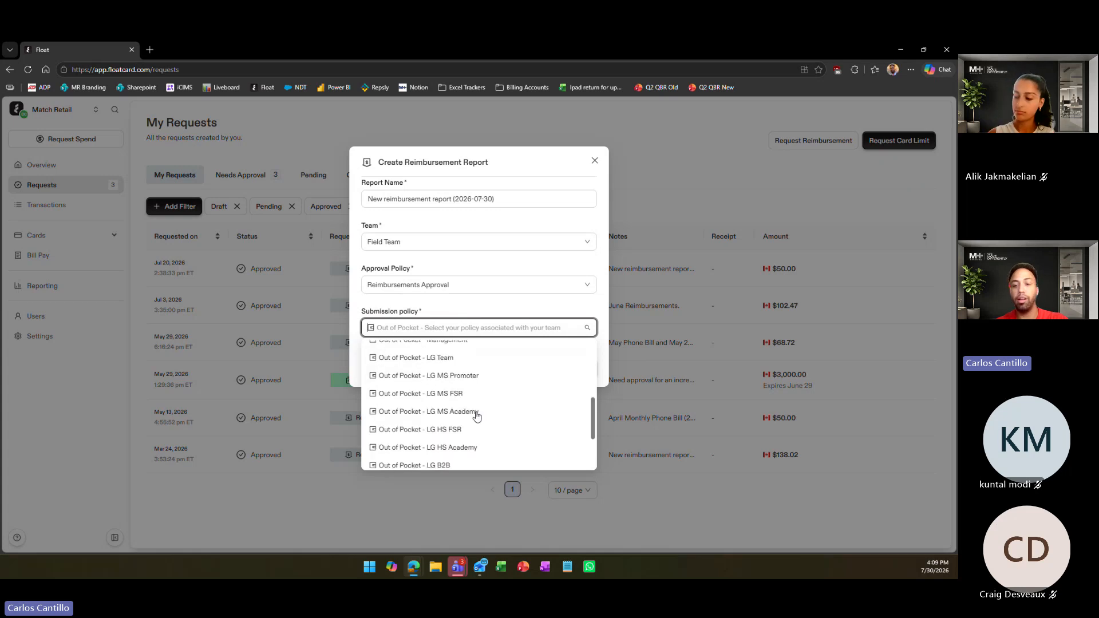
scroll(477, 417, up, 5)
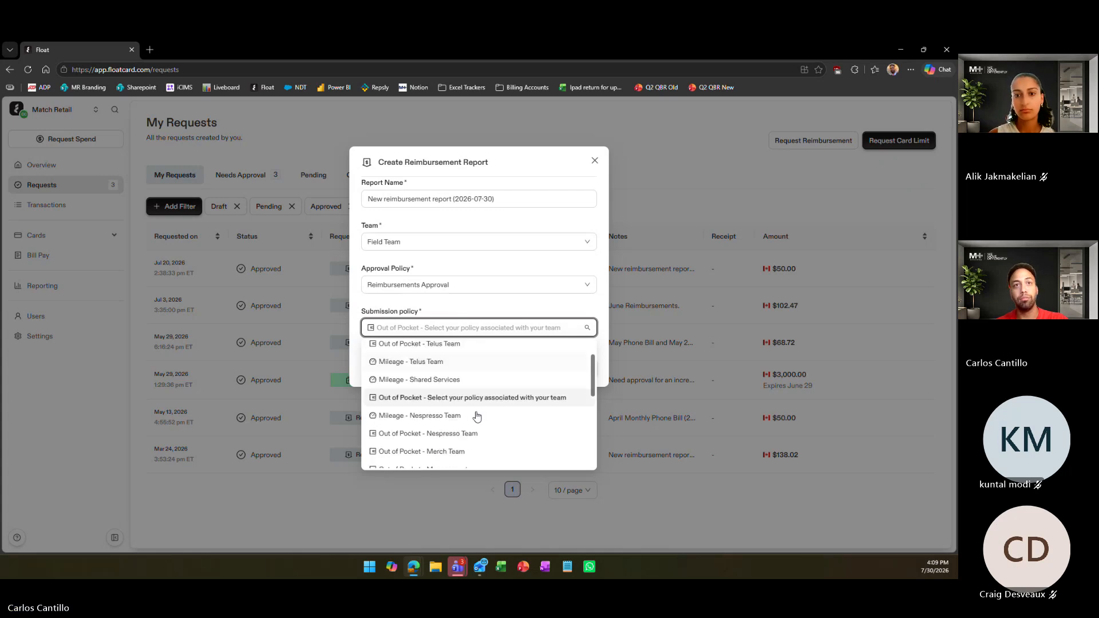
scroll(477, 416, down, 1)
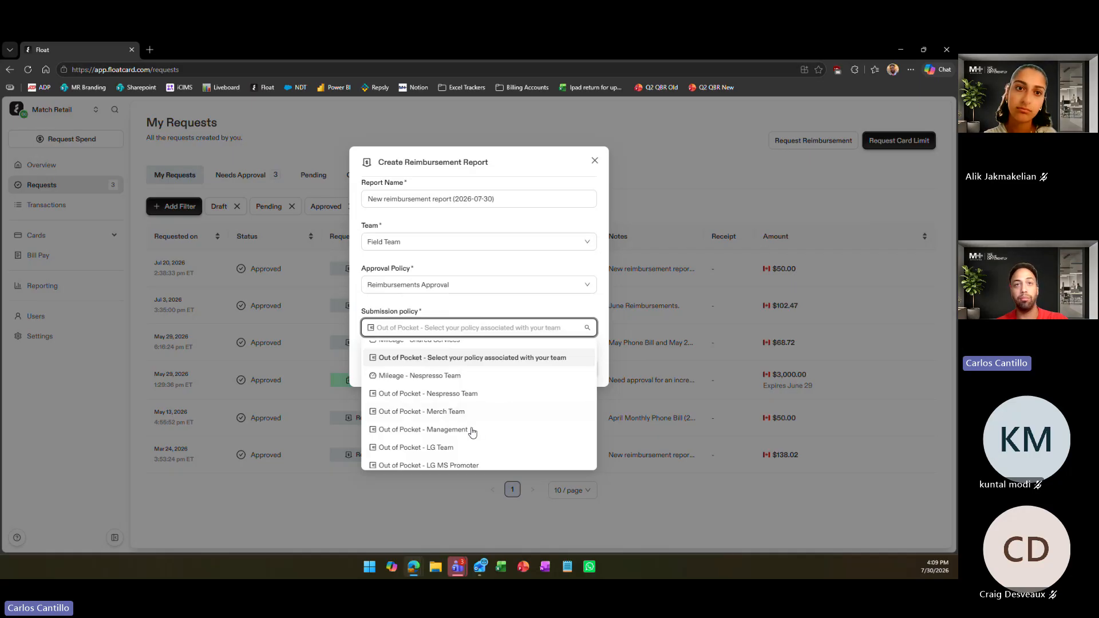
scroll(472, 431, down, 3)
scroll(473, 431, down, 3)
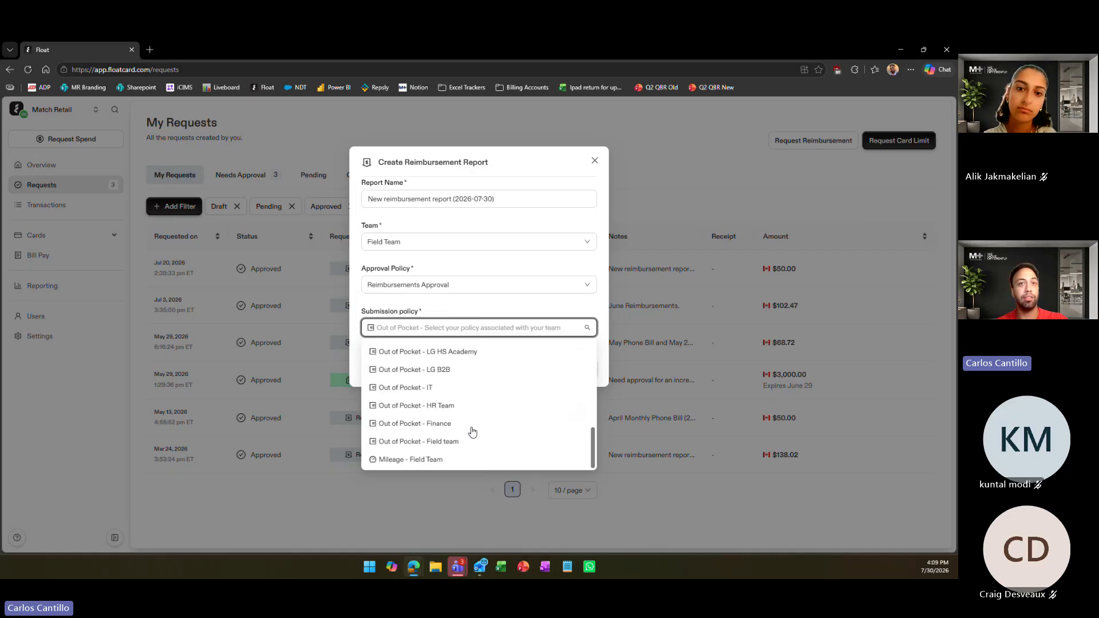
scroll(472, 431, up, 5)
scroll(472, 431, up, 3)
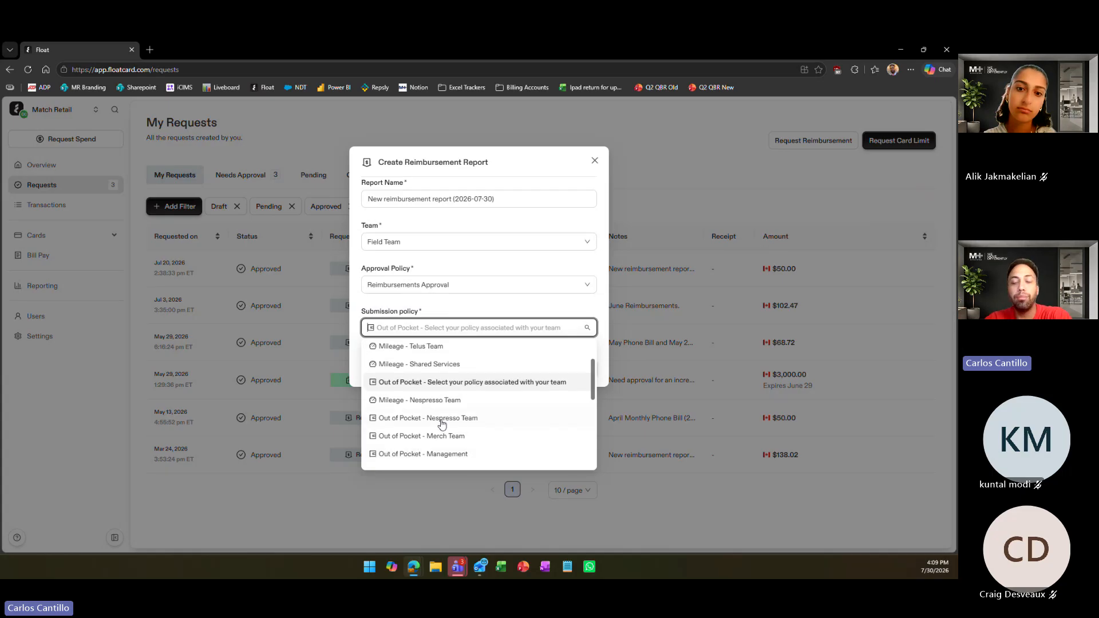
scroll(442, 423, up, 1)
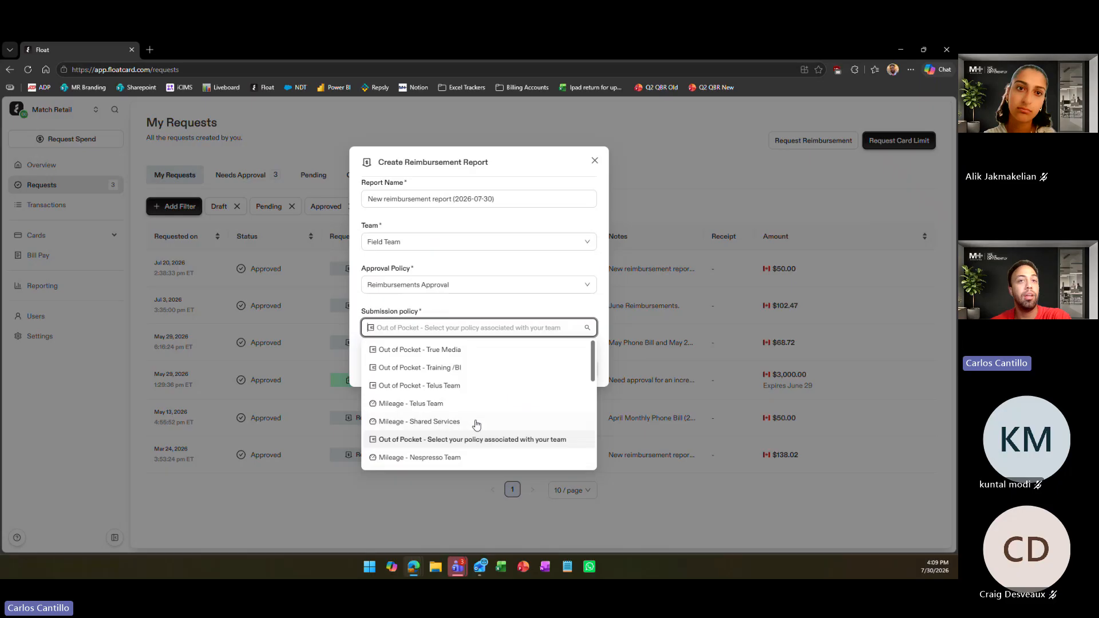
scroll(458, 424, down, 2)
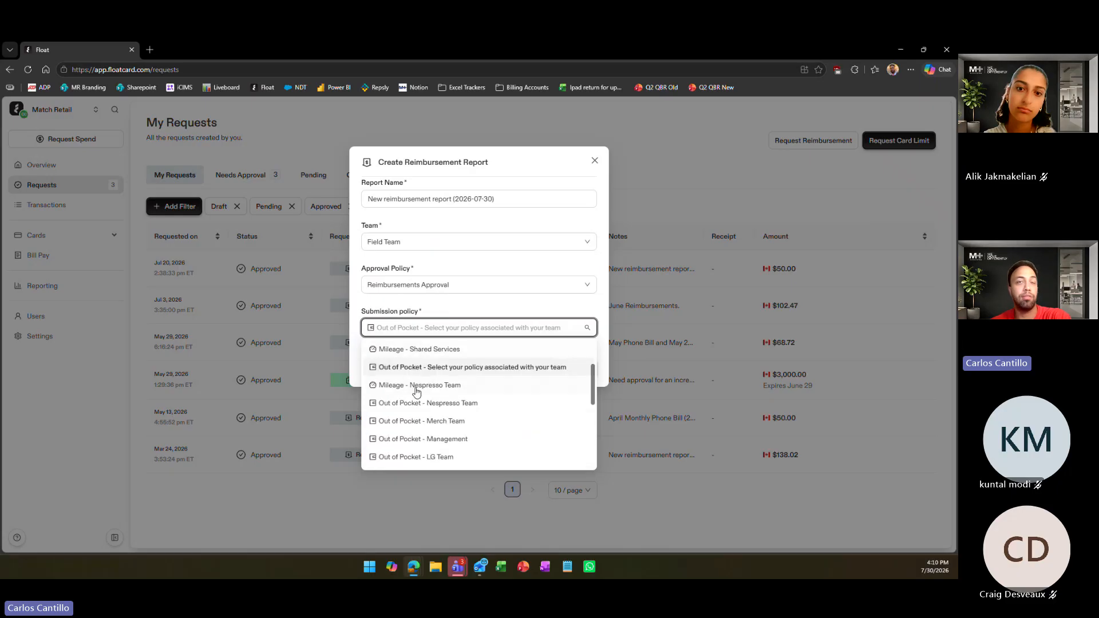
click(446, 386)
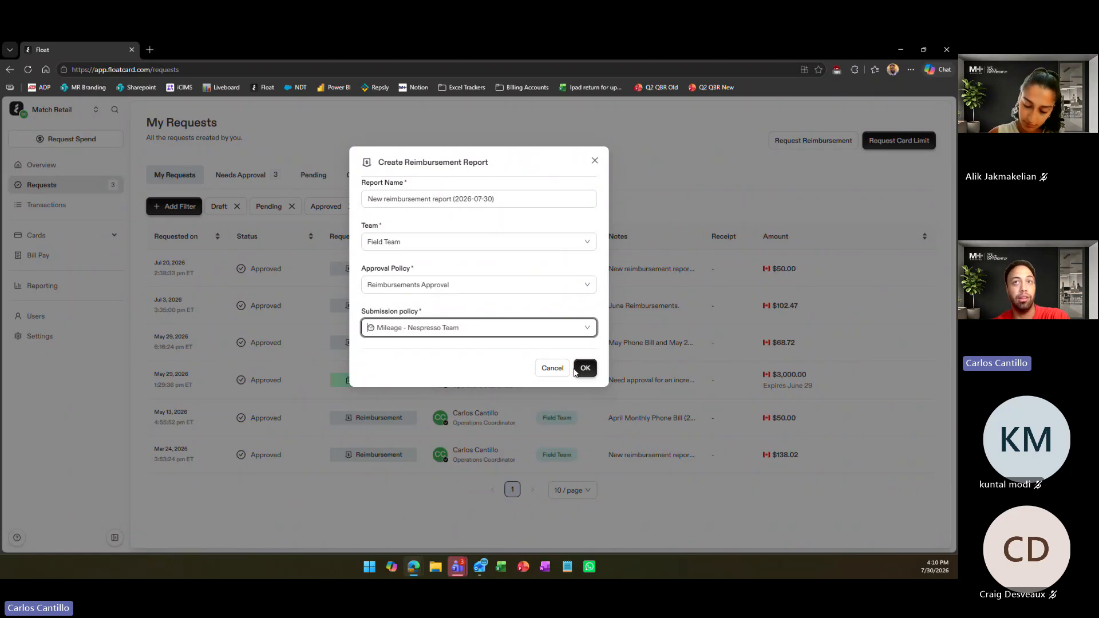
Set the submission policy to Out of Pocket - Nespresso Team and create the reimbursement report
click(492, 327)
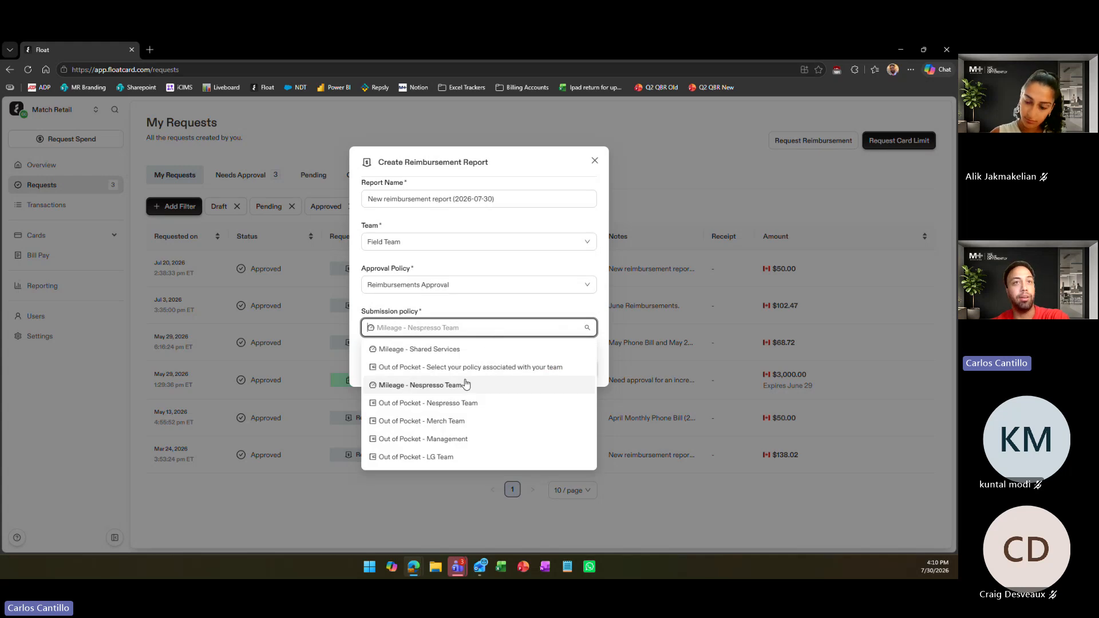
click(417, 404)
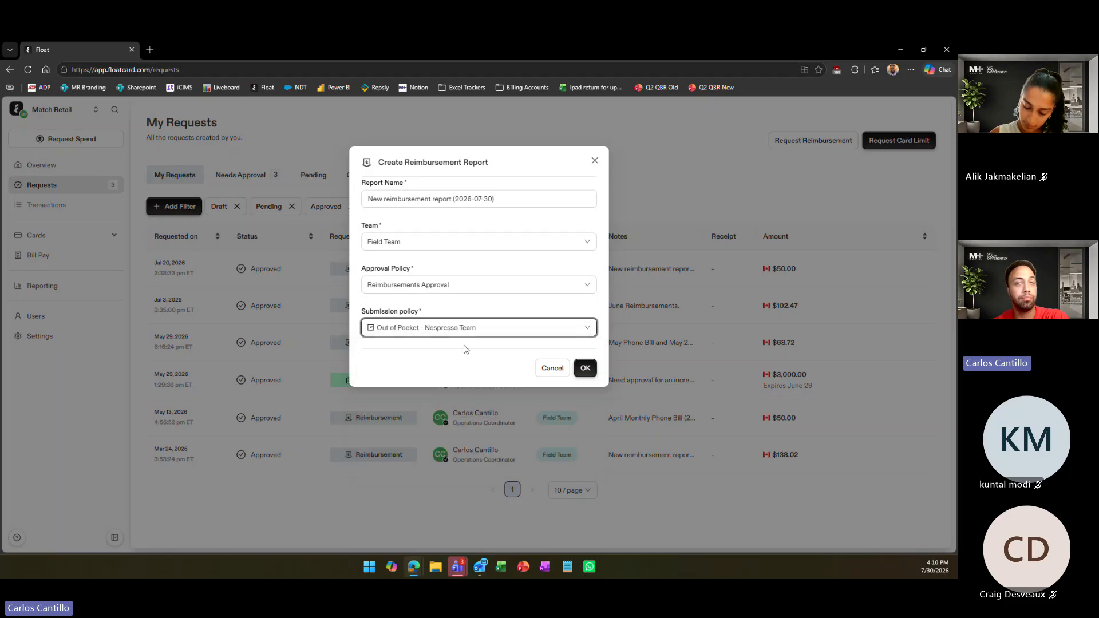
click(455, 331)
click(482, 308)
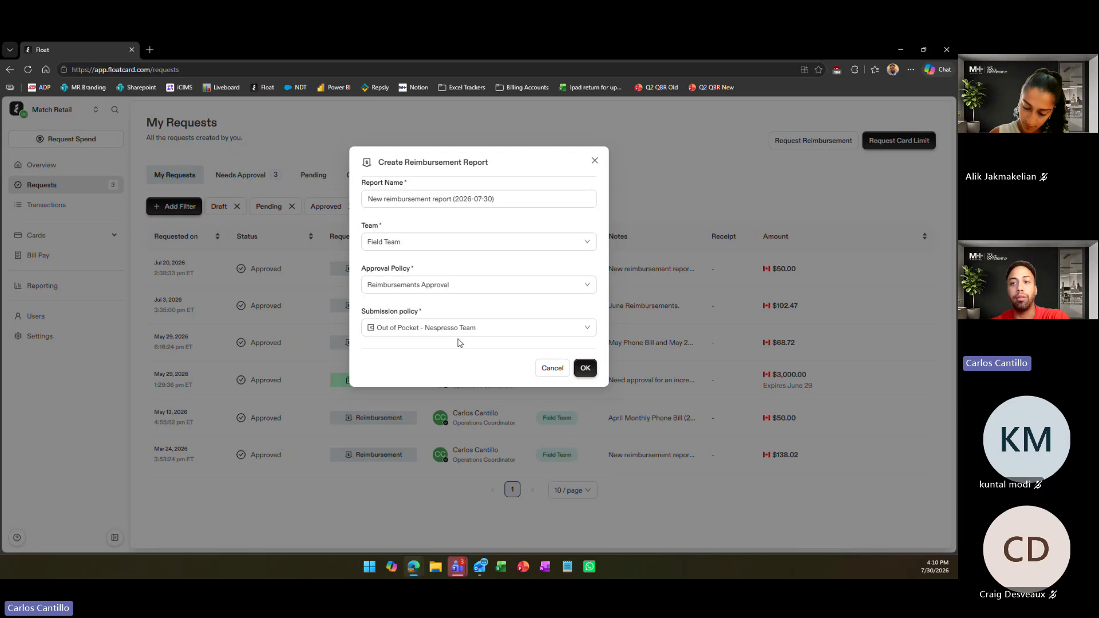
click(583, 370)
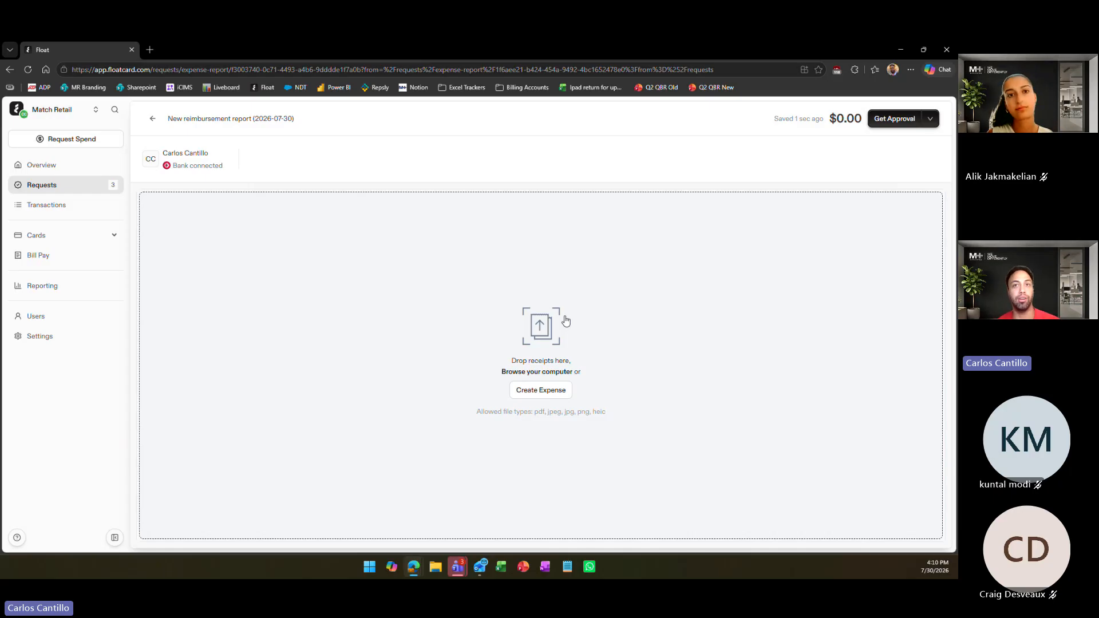
Create a new expense in the reimbursement report and select it in the expense list
right_click(543, 394)
drag(543, 394, 539, 390)
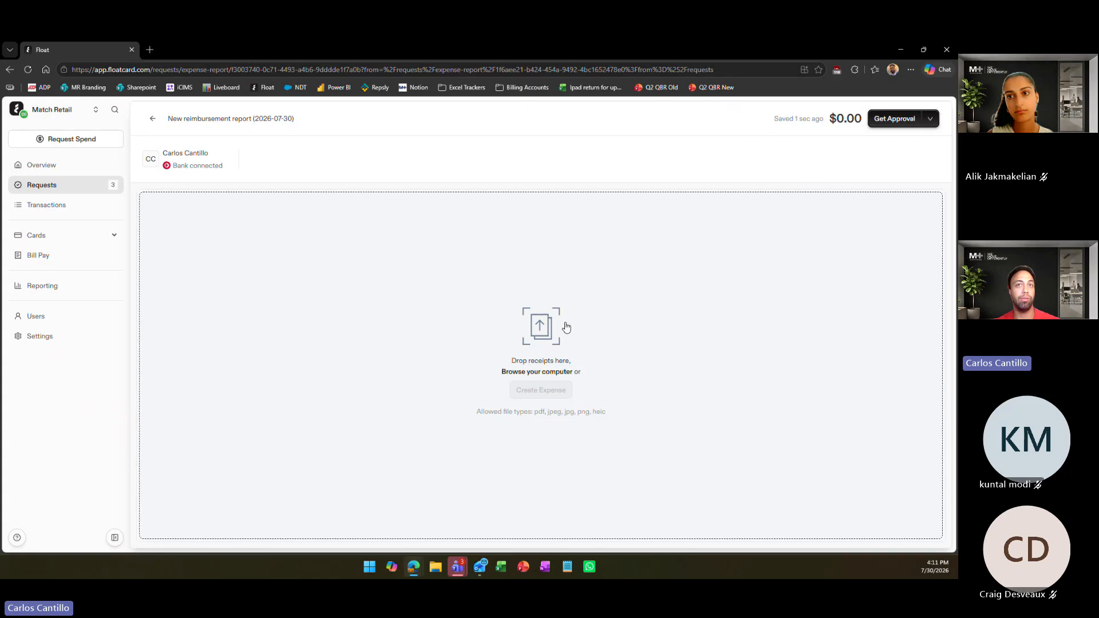
click(526, 395)
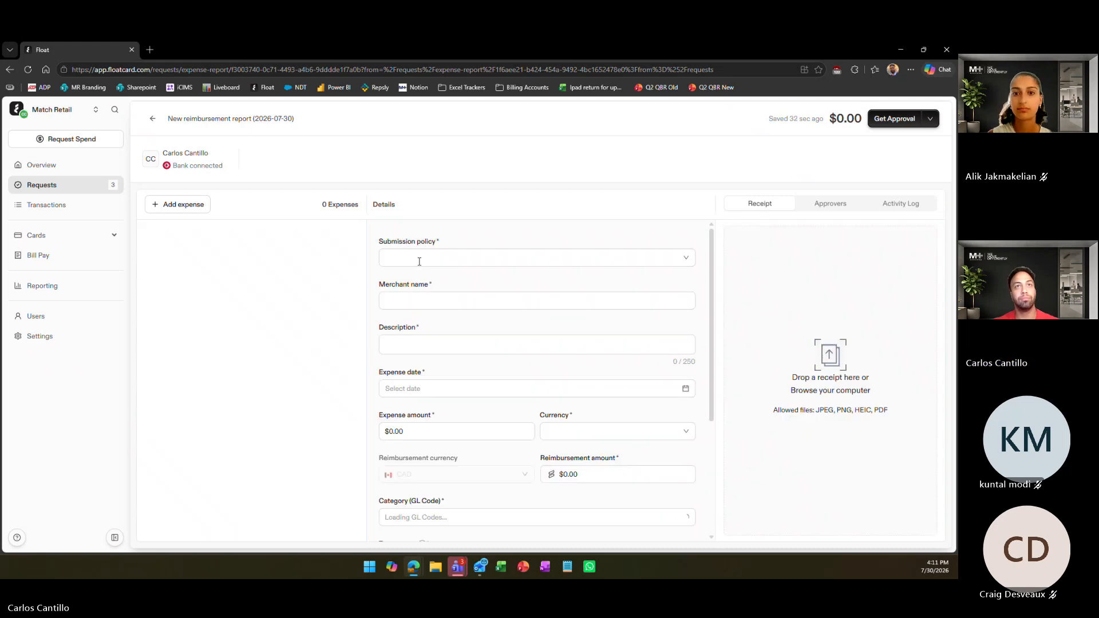
click(178, 204)
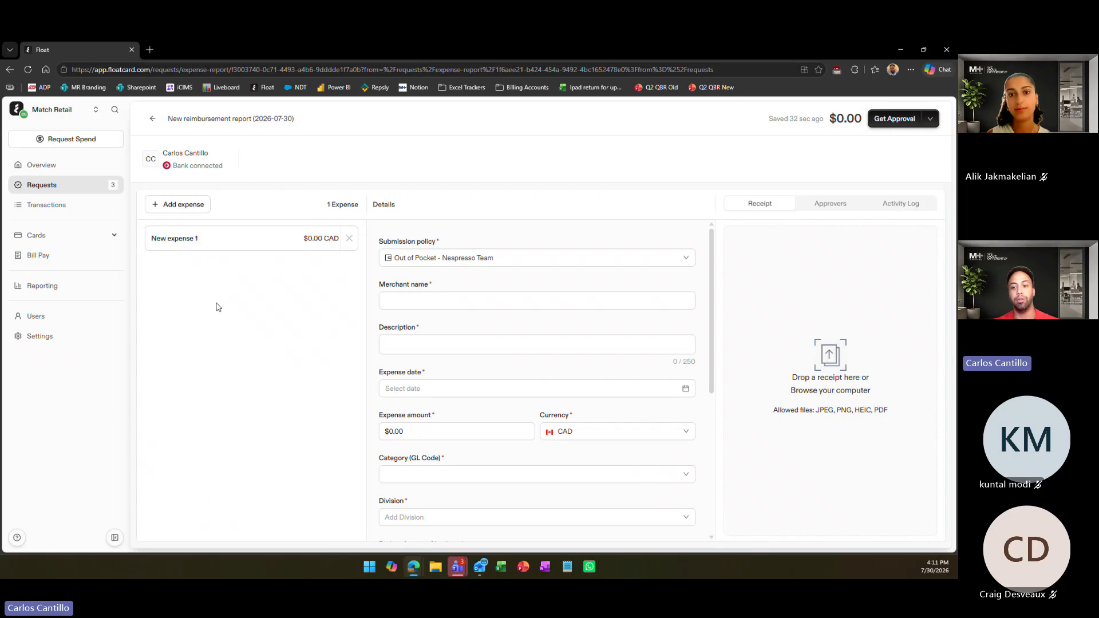
click(200, 232)
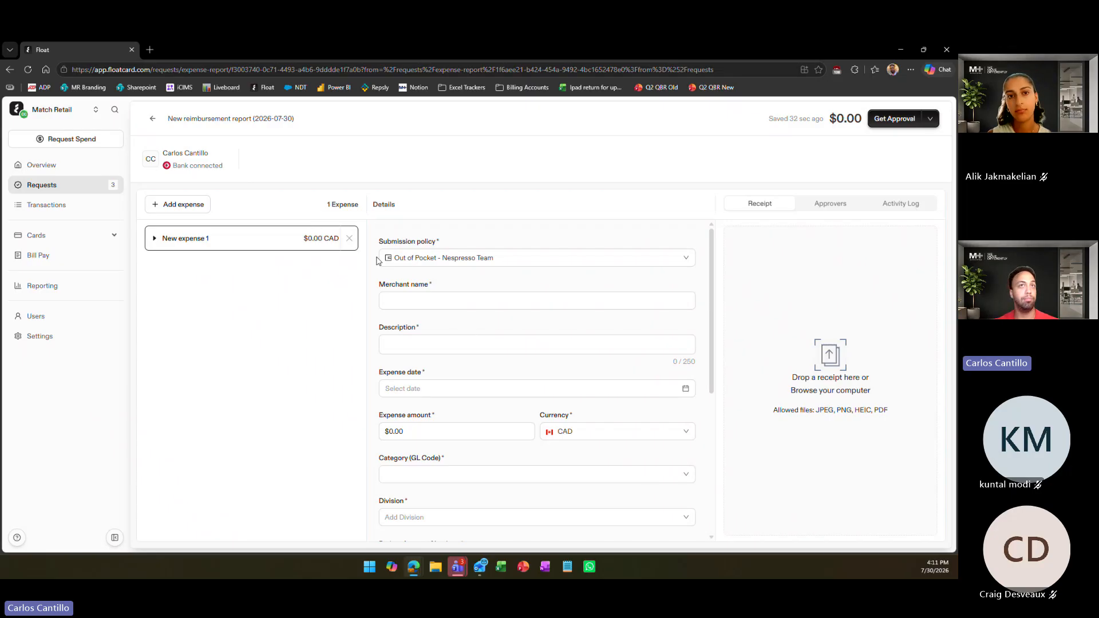
click(458, 251)
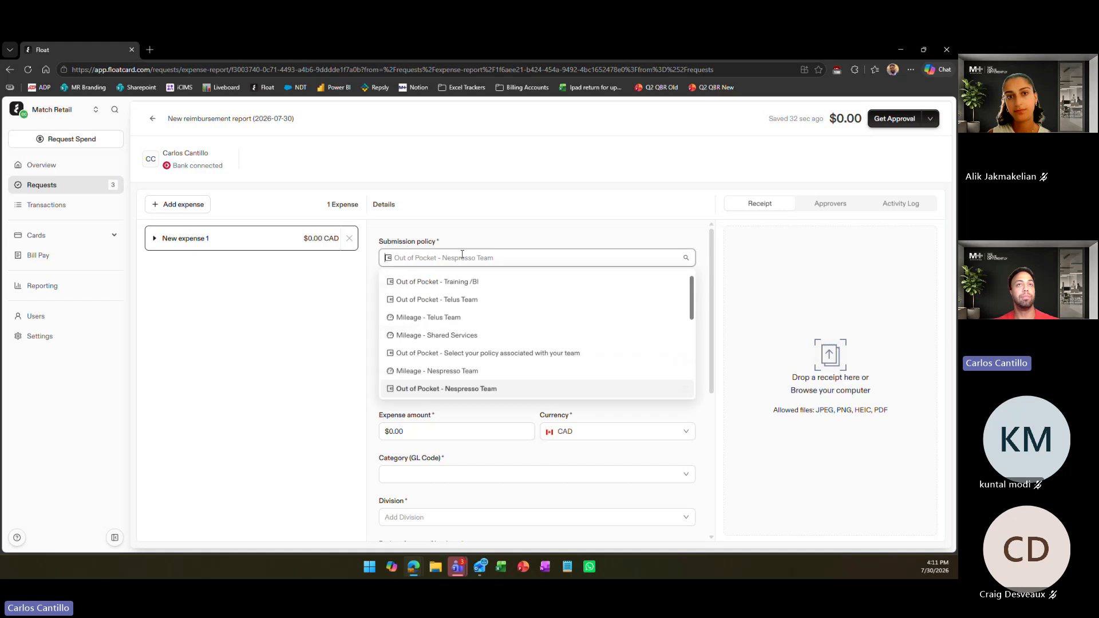
click(523, 238)
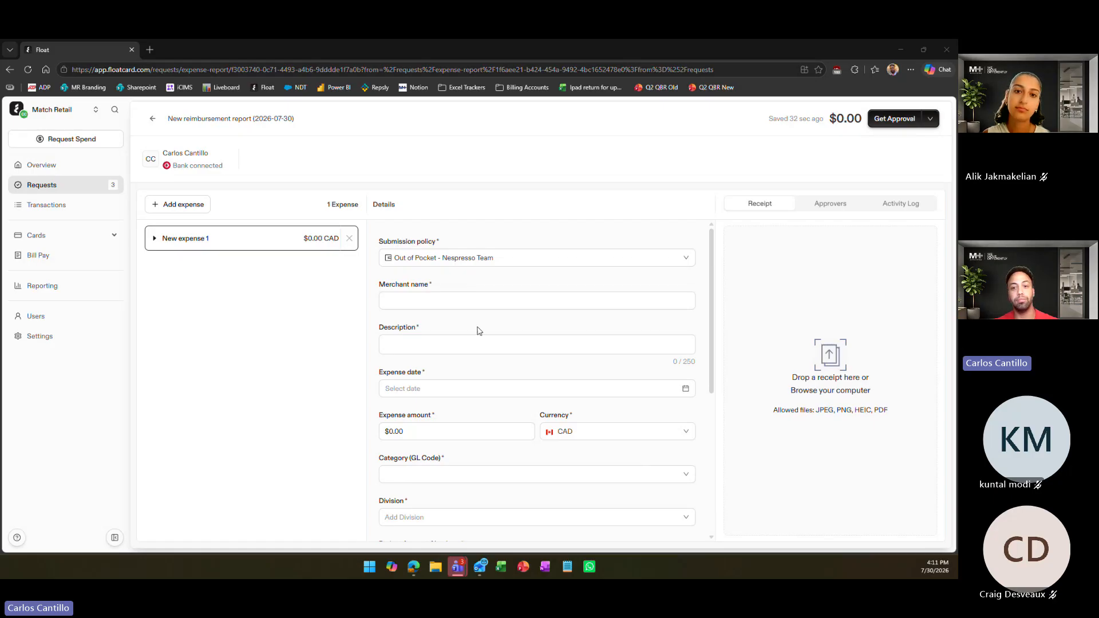
click(470, 305)
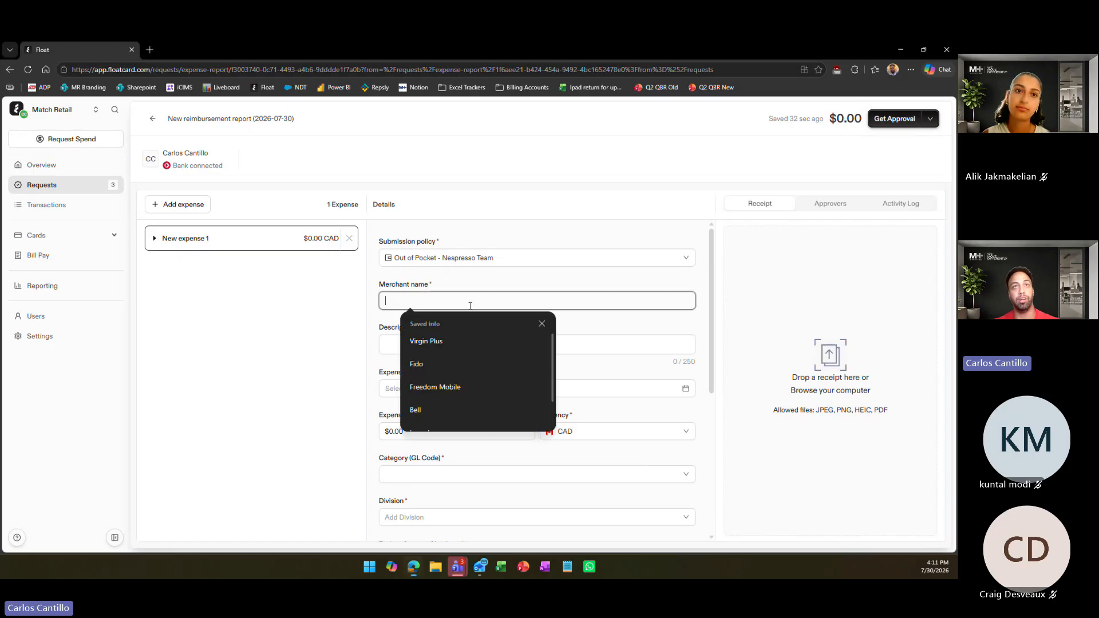
click(534, 277)
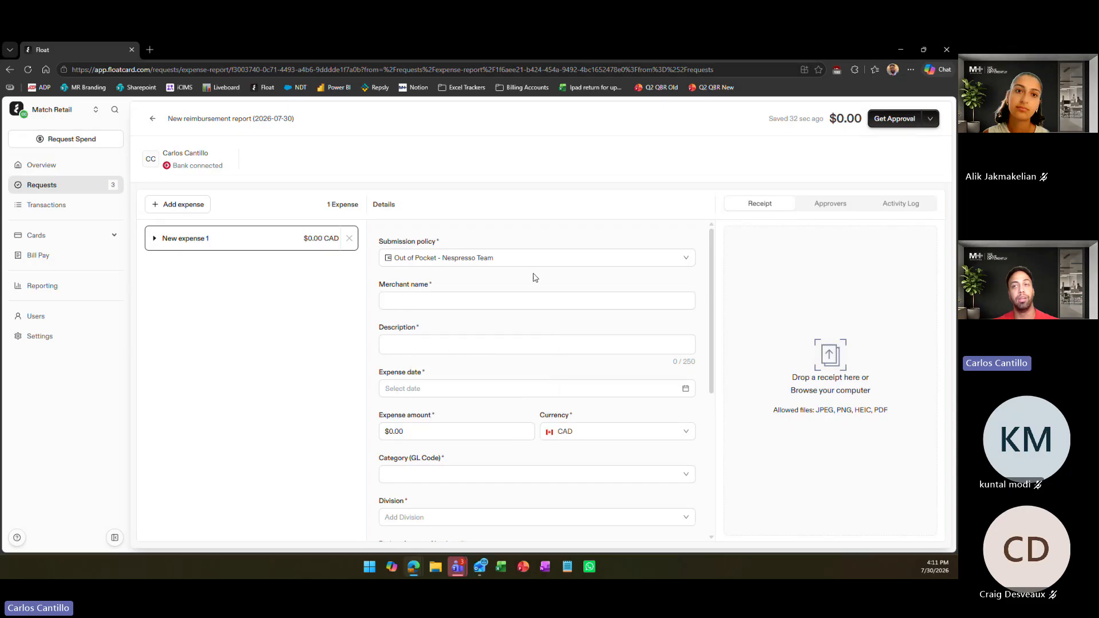
click(475, 296)
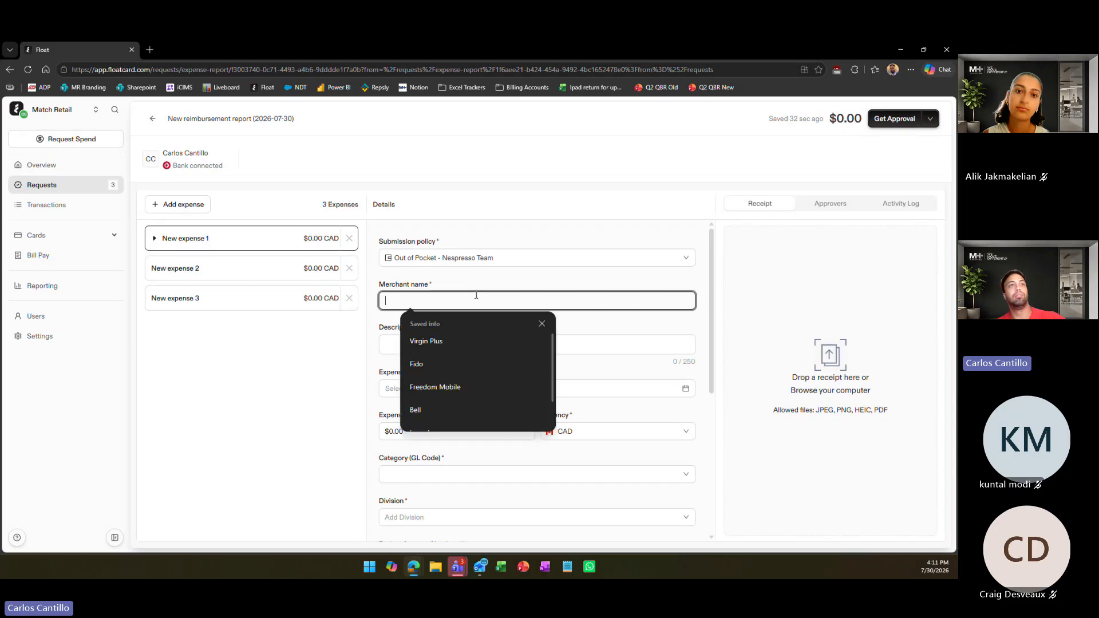
click(470, 284)
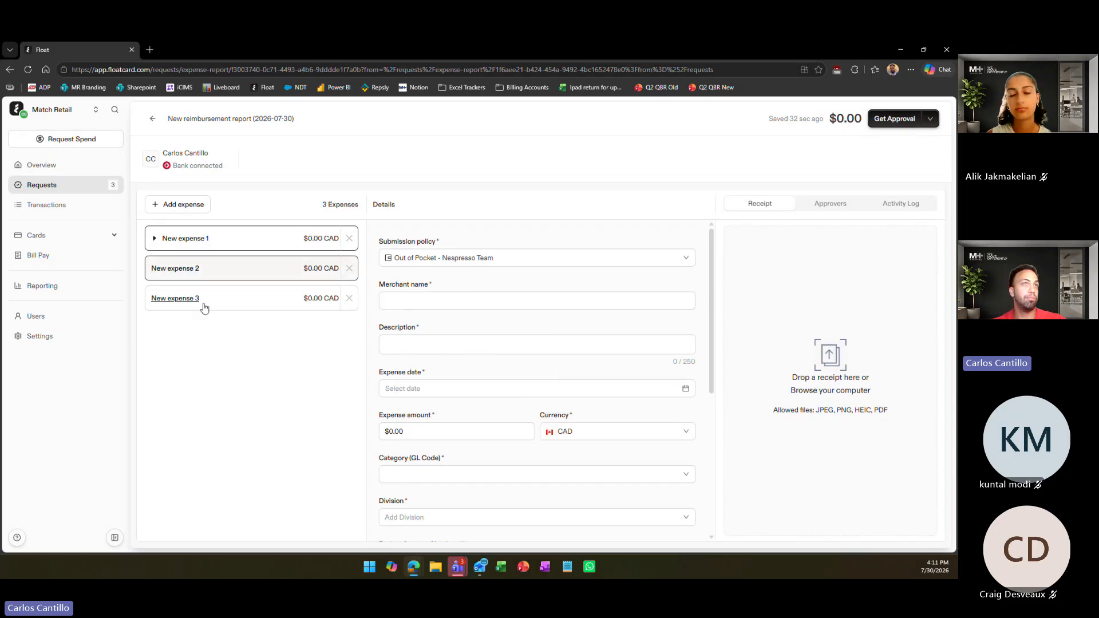
click(533, 300)
click(458, 286)
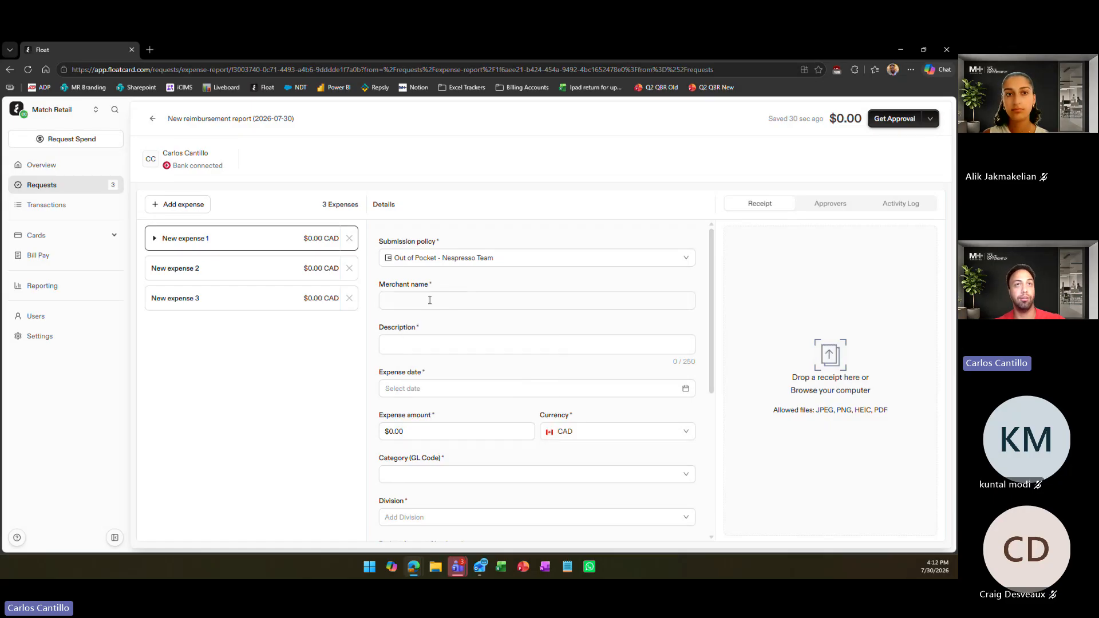
click(429, 300)
click(458, 287)
click(423, 299)
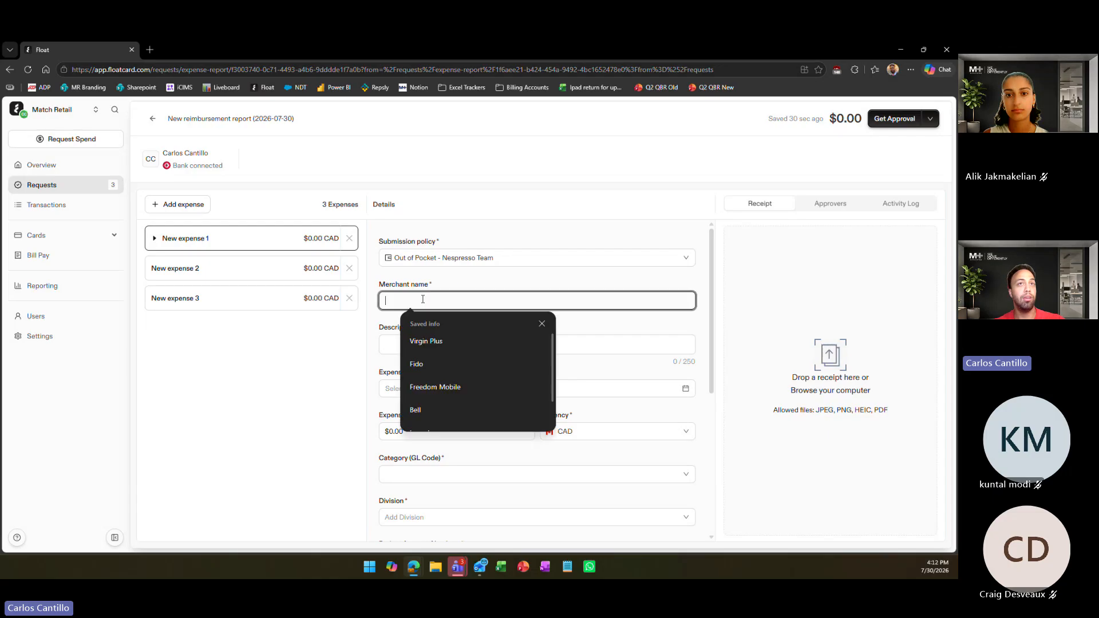
click(473, 283)
click(423, 294)
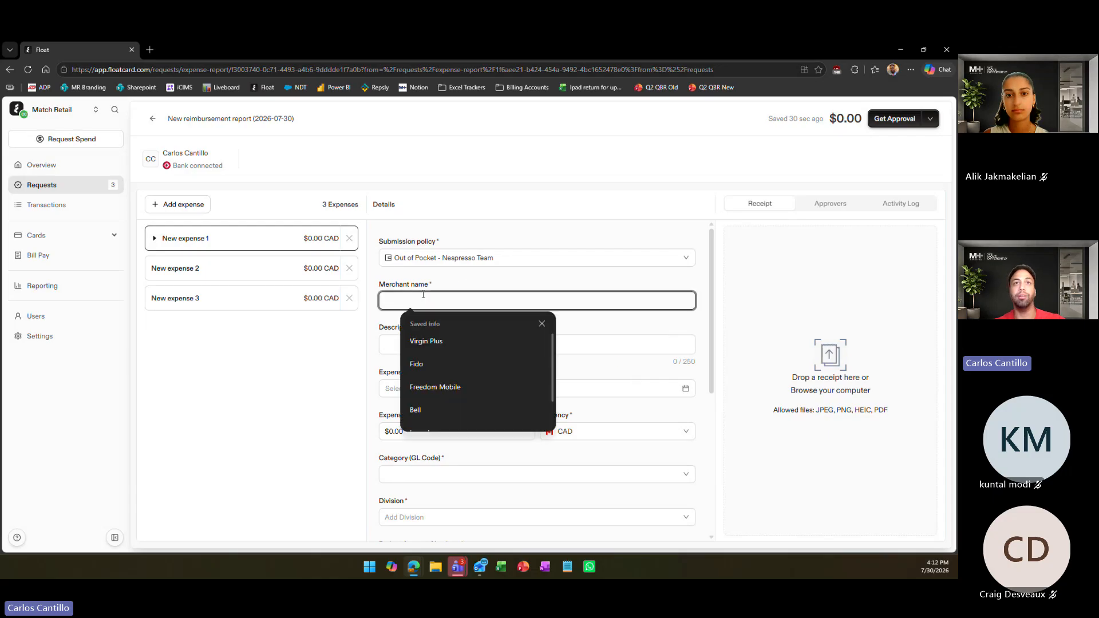
click(456, 288)
drag(457, 288, 382, 287)
click(383, 288)
Enter City of Toronto as the merchant name of the first expense
click(403, 299)
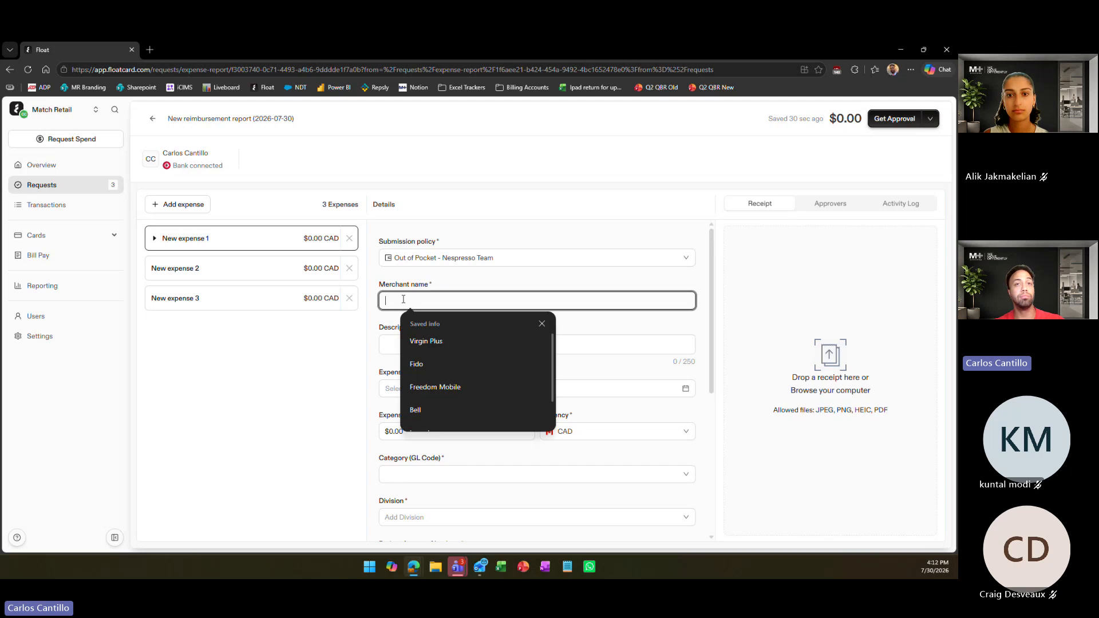
text(City o)
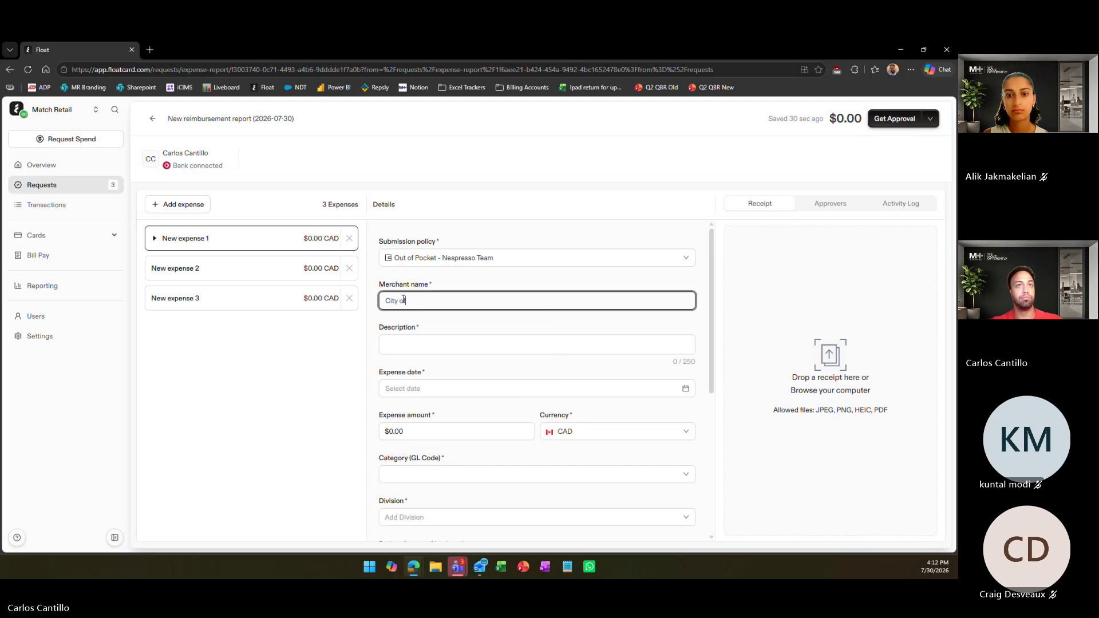
text(f Toronto)
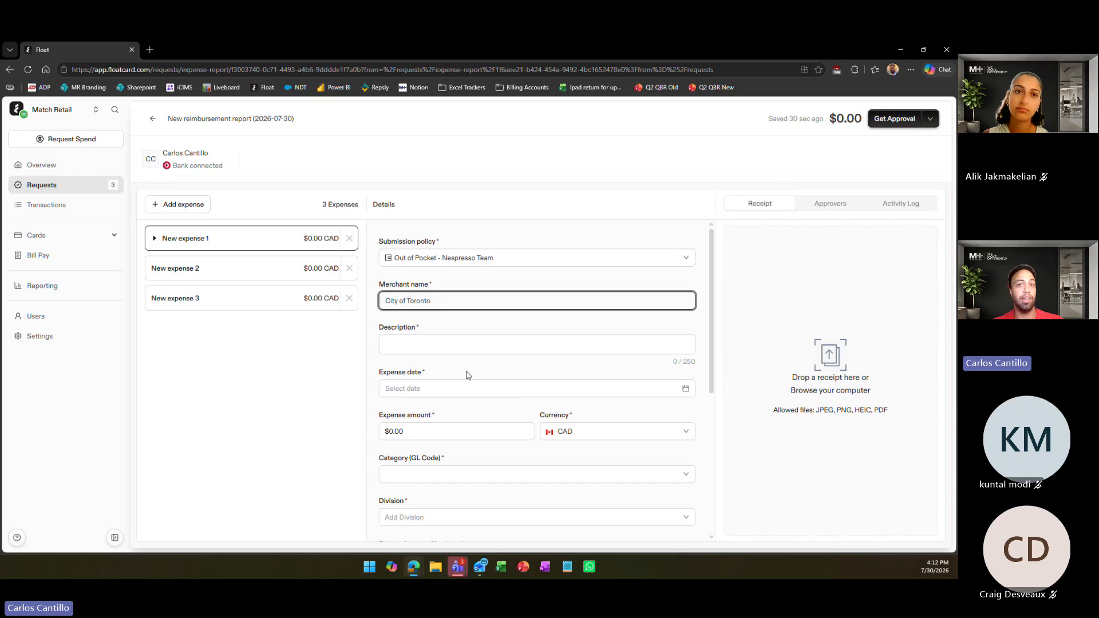
scroll(466, 375, down, 3)
scroll(466, 375, up, 3)
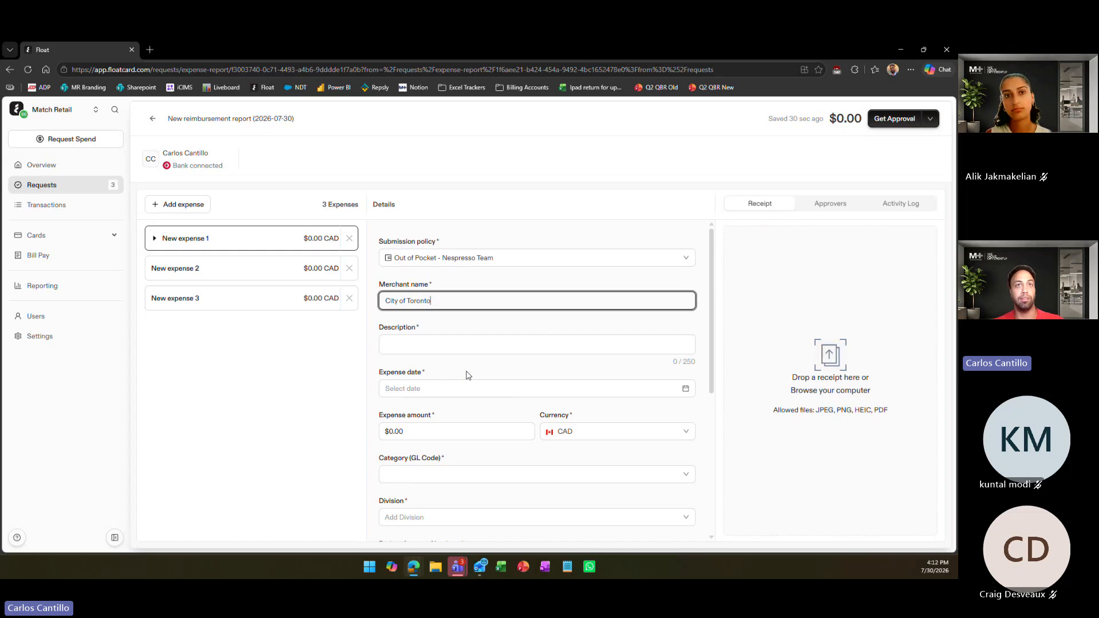
click(452, 259)
click(450, 253)
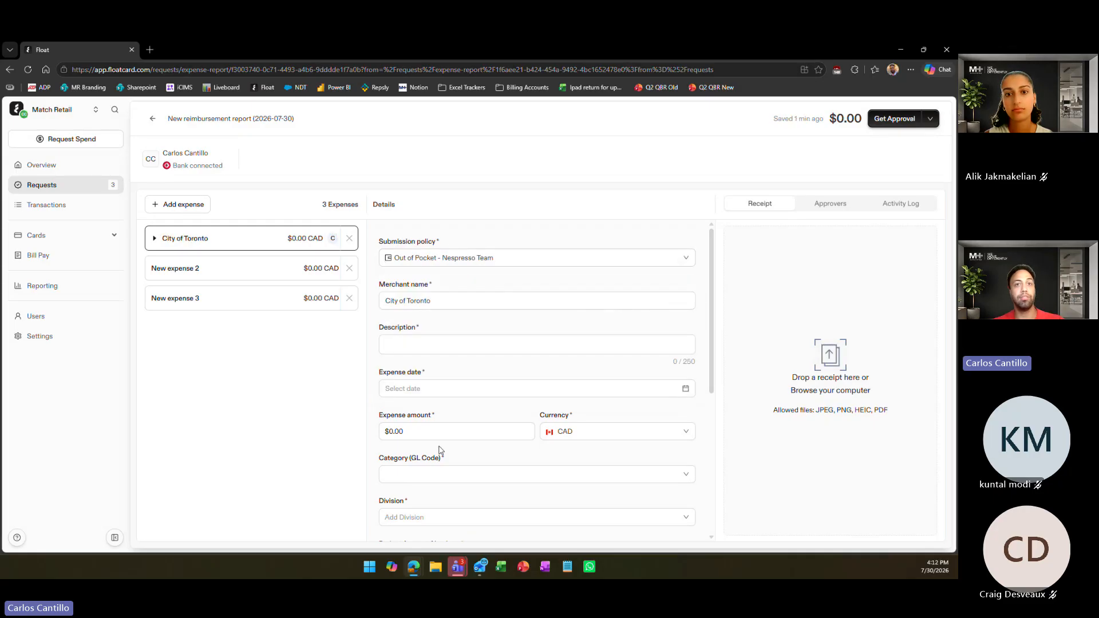
Switch the expense's submission policy to Out of Pocket - Finance and look through the fields it requires
scroll(498, 435, down, 5)
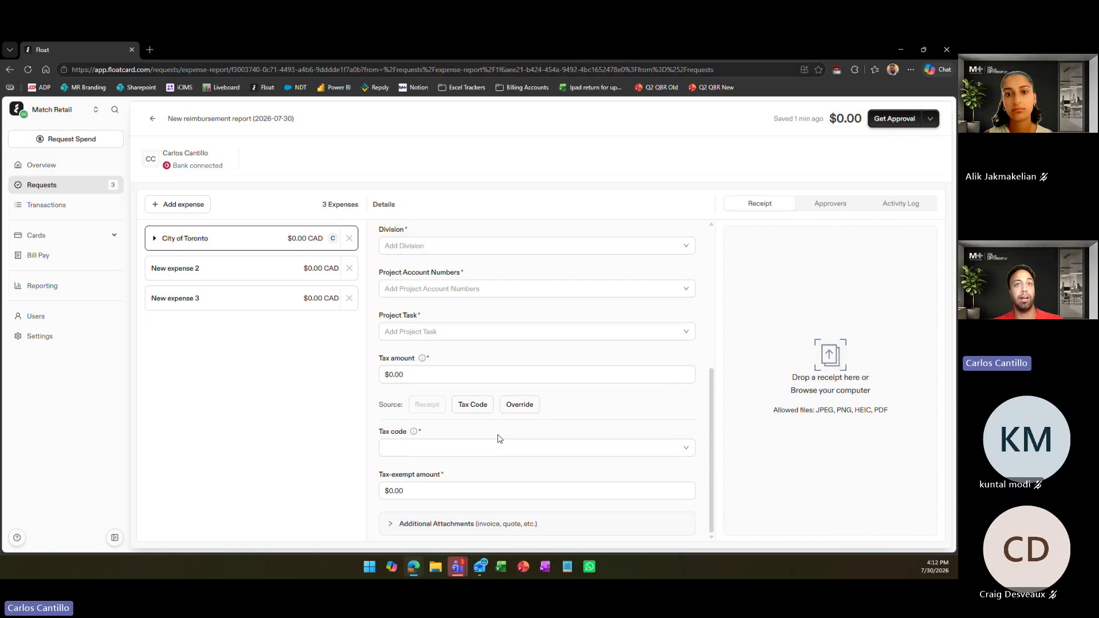
scroll(498, 438, up, 5)
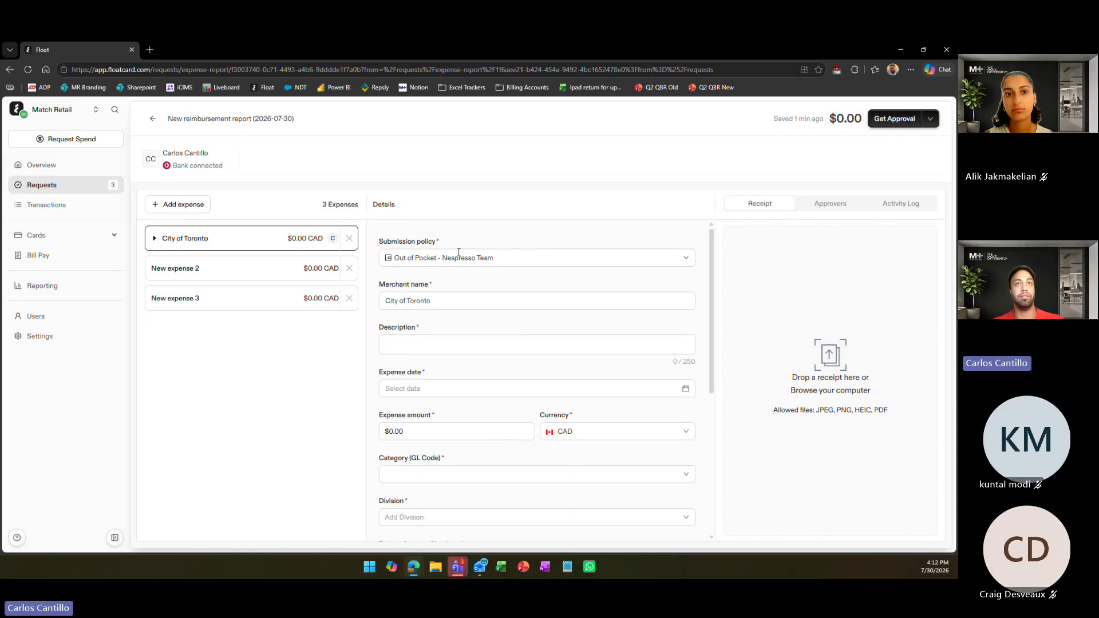
click(458, 258)
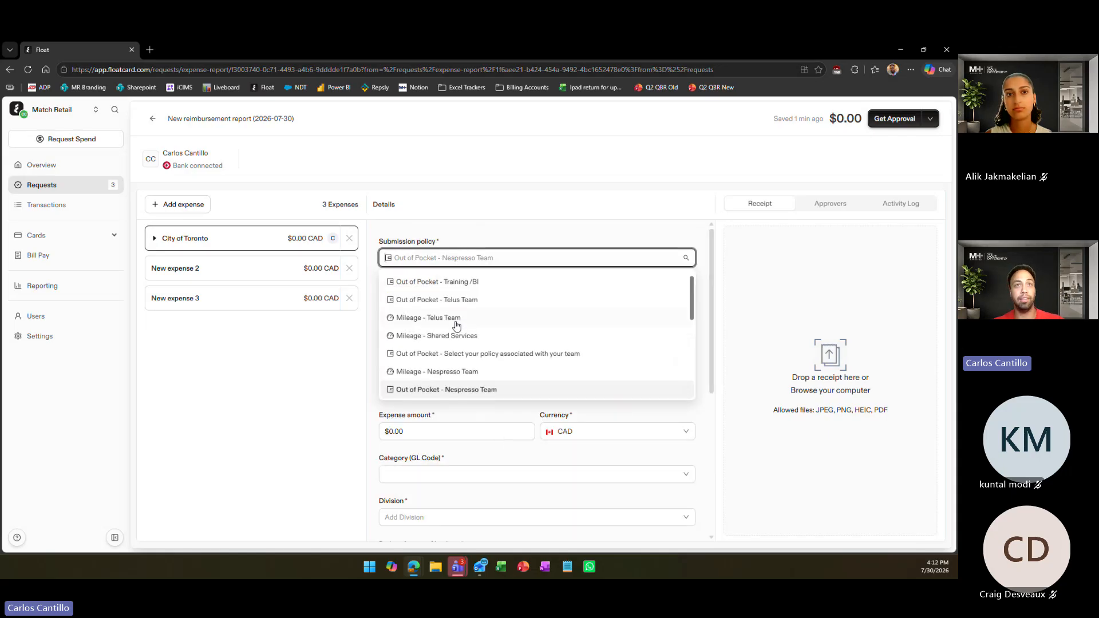
scroll(491, 318, down, 5)
scroll(491, 318, up, 2)
scroll(487, 322, down, 2)
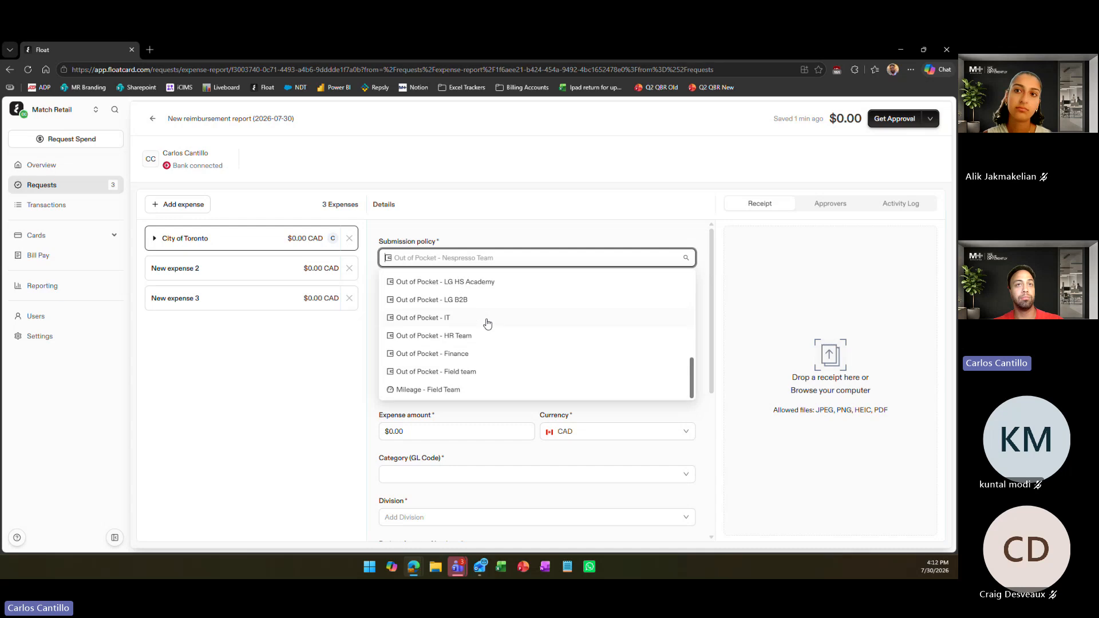
click(459, 354)
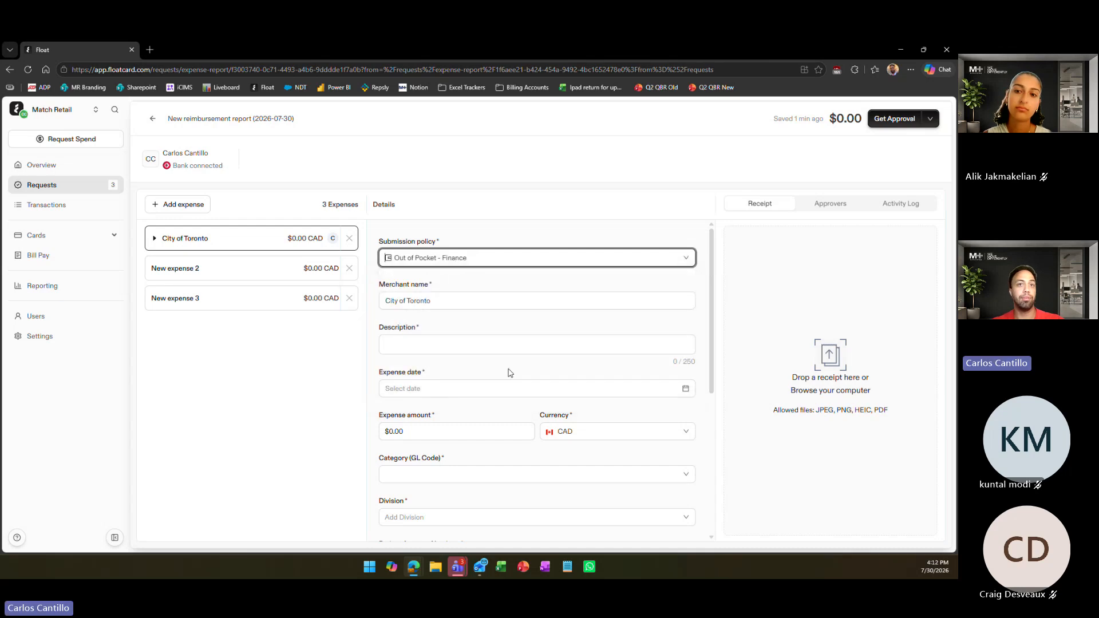
scroll(488, 420, down, 3)
scroll(504, 395, down, 2)
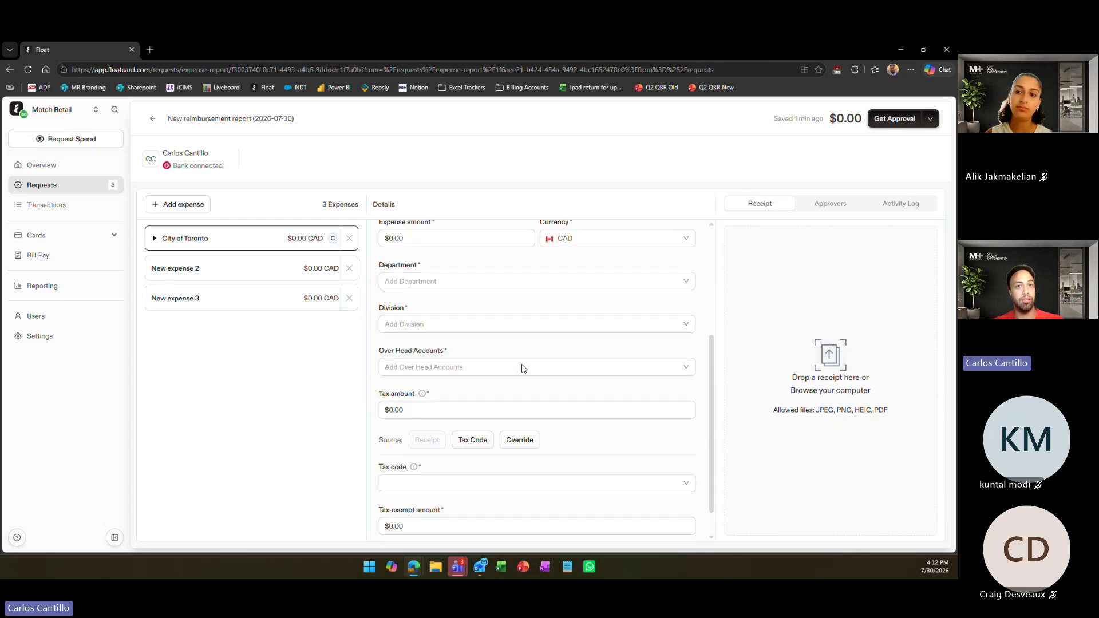
scroll(519, 368, up, 5)
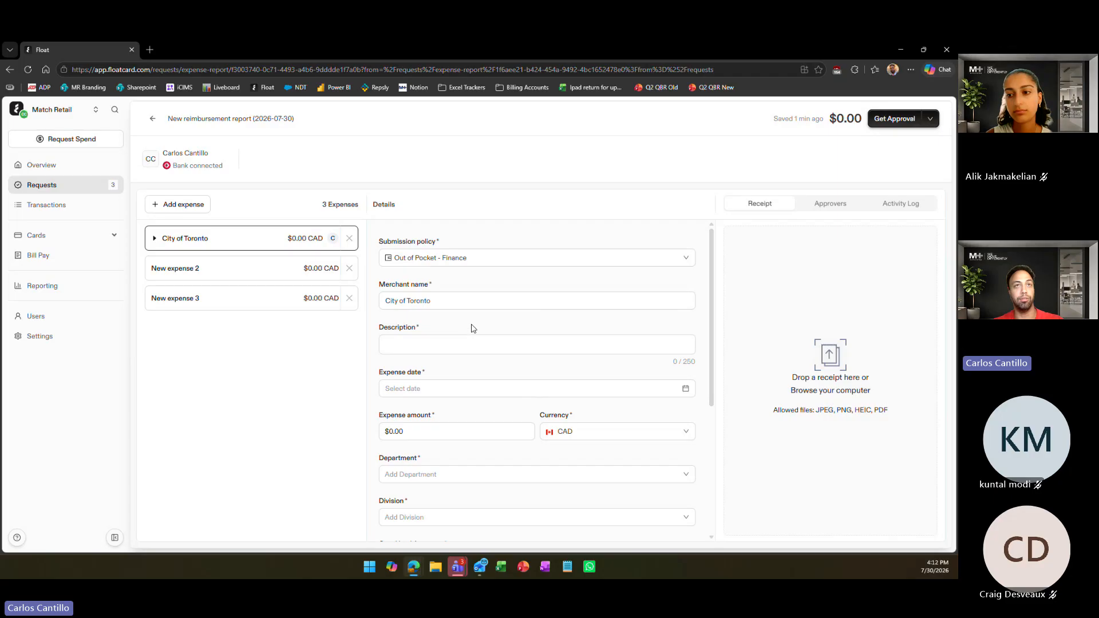
Set the expense's submission policy back to Out of Pocket - Nespresso Team and look over its fields
click(471, 259)
scroll(479, 339, up, 5)
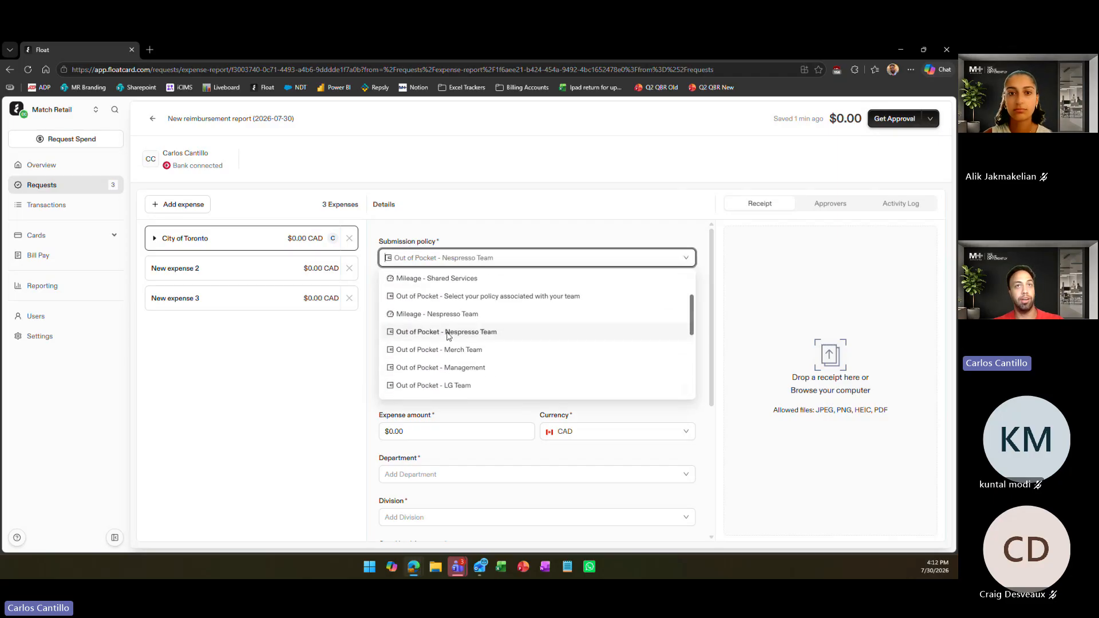
click(449, 338)
scroll(487, 372, down, 3)
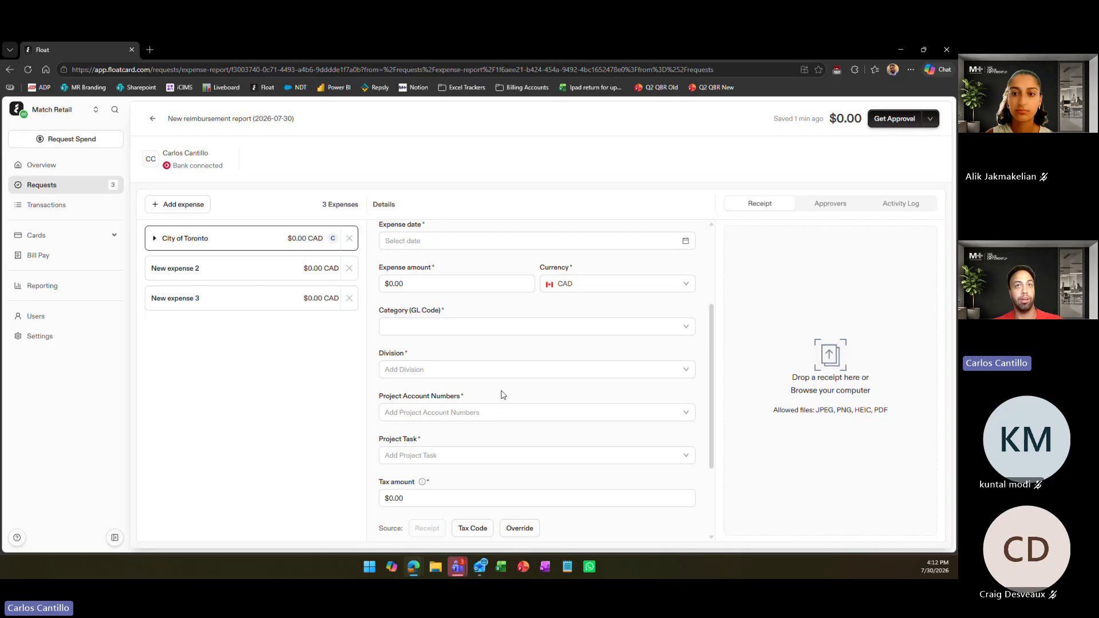
scroll(503, 395, up, 3)
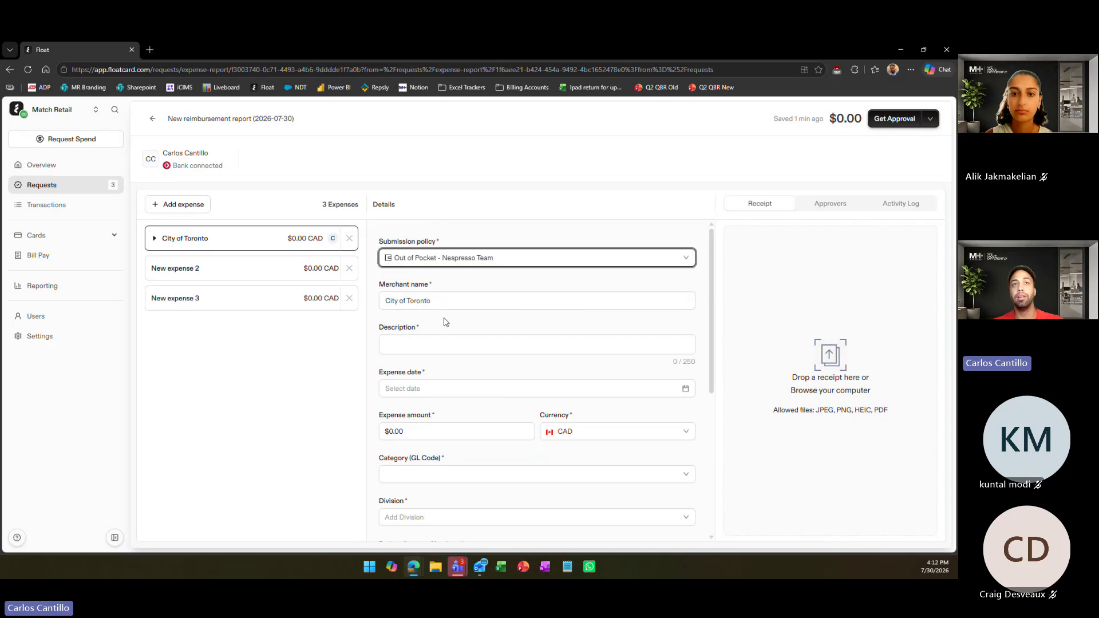
Enter "Merchandising at CTC Eaton Centre" as the description of the City of Toronto expense
click(435, 302)
click(418, 345)
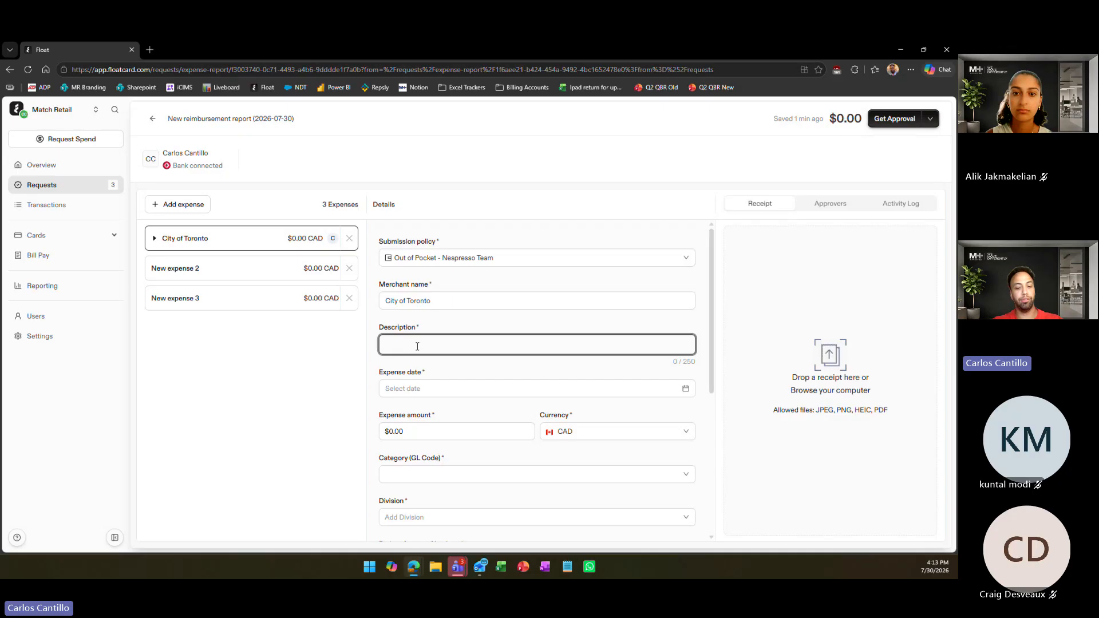
text(Merchandising)
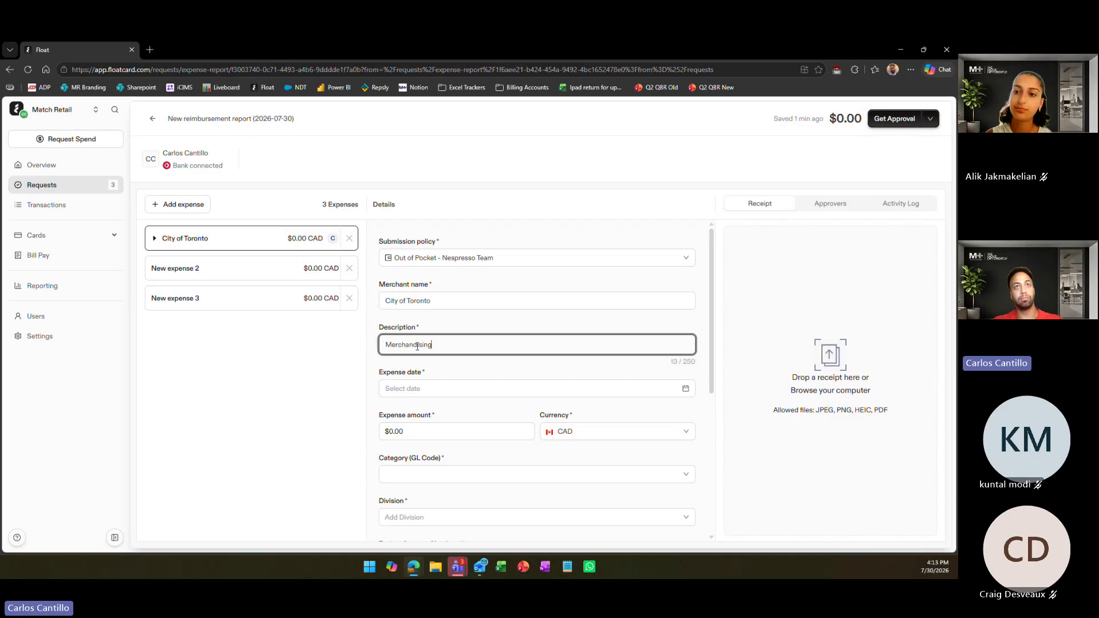
text( at )
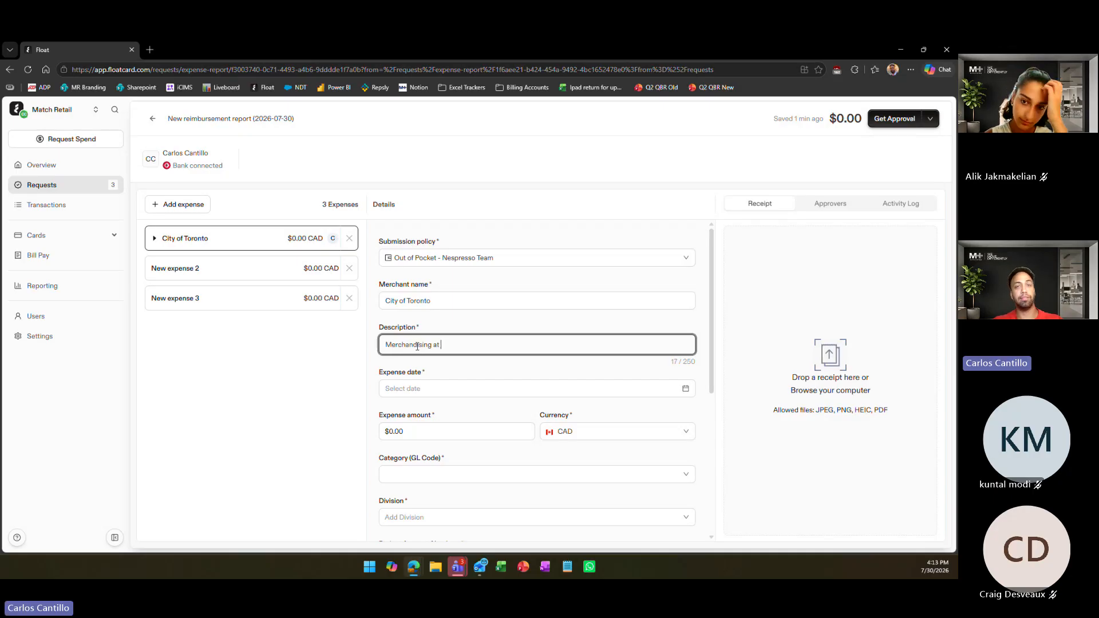
text(CTC)
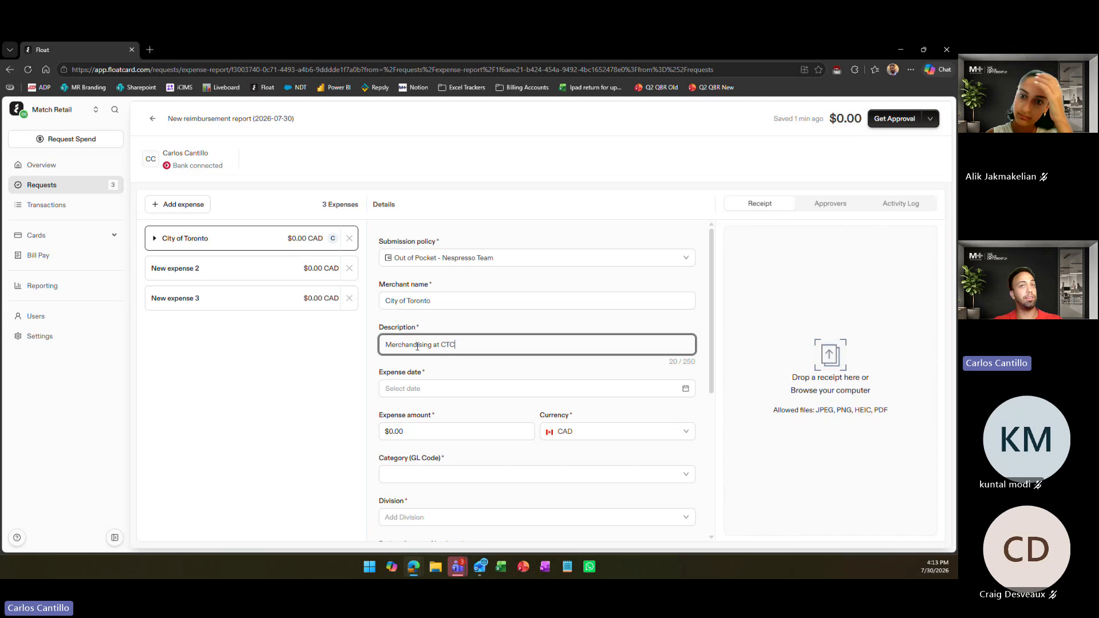
text( D)
key(BackSpace)
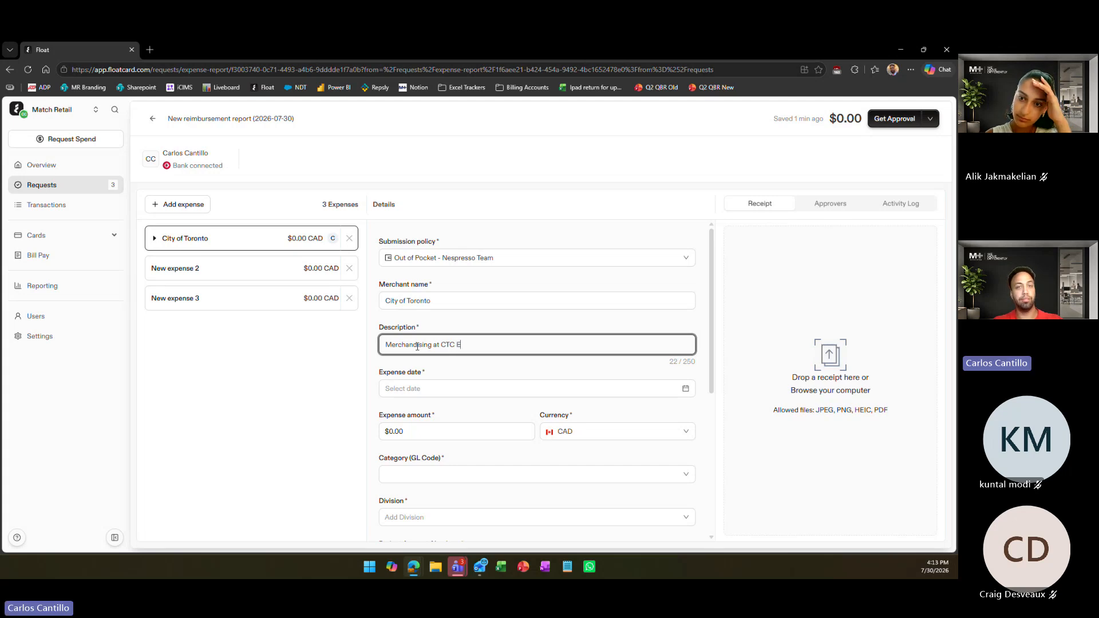
text(Eaton Centre)
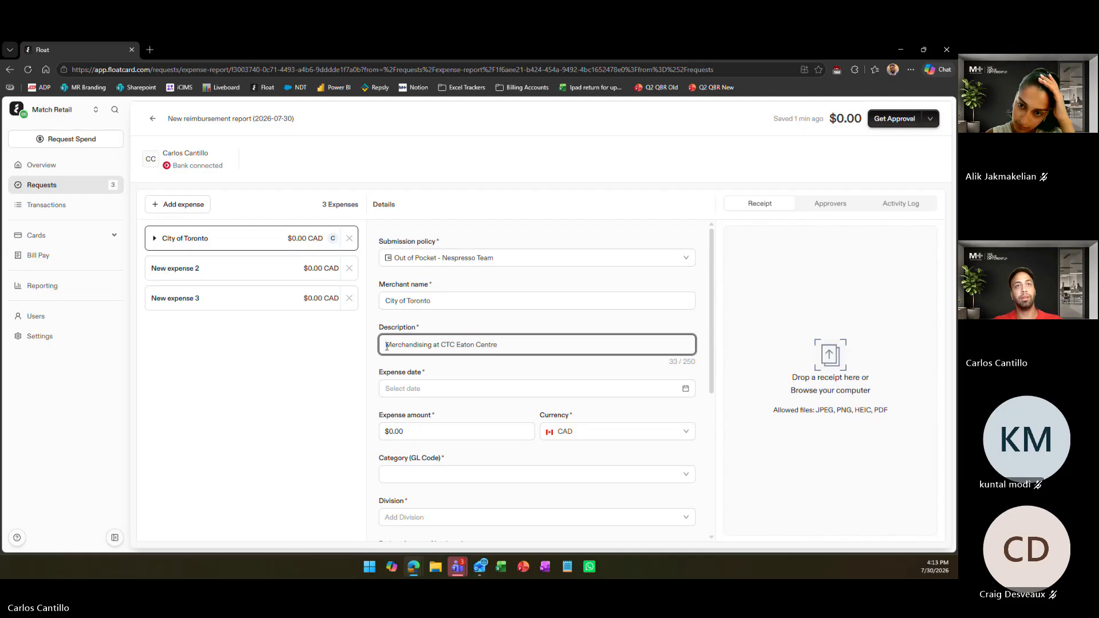
text(Parking )
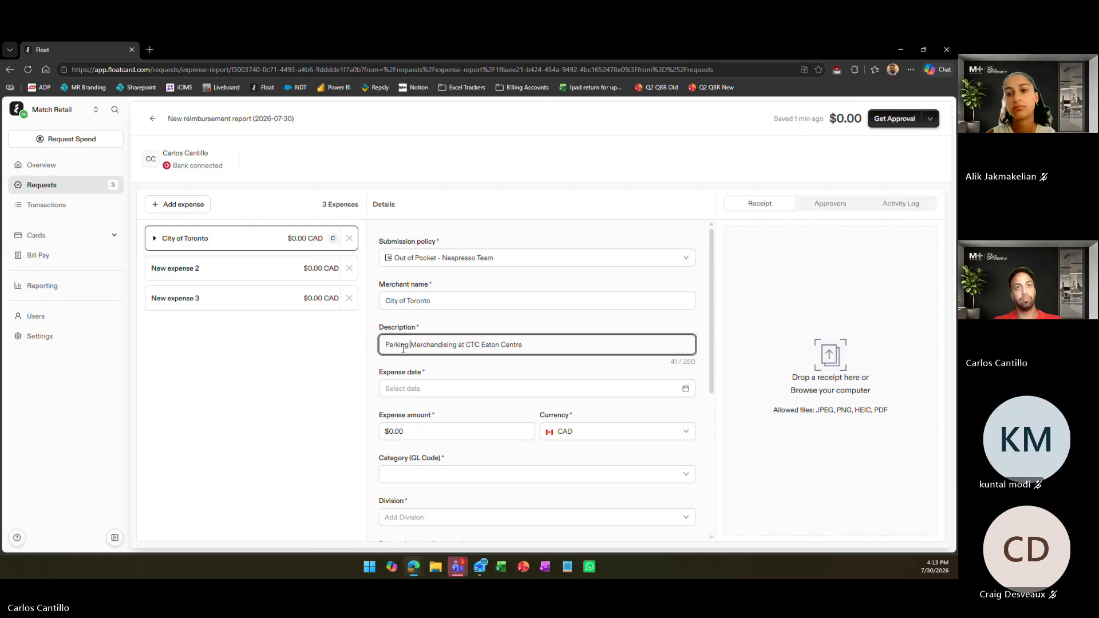
text(Toll -)
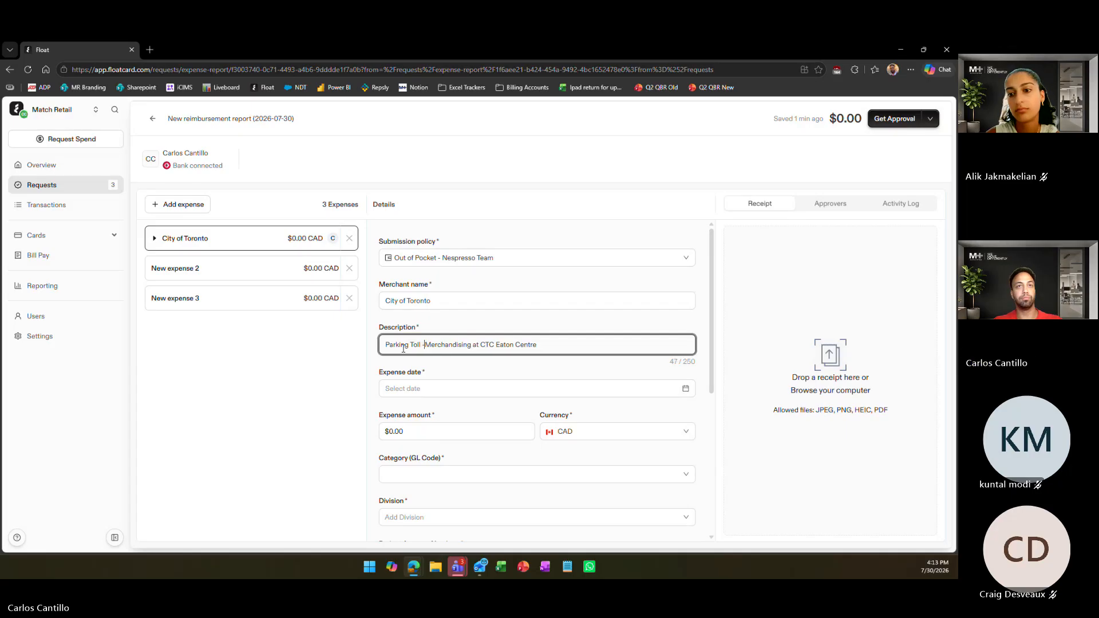
Add "Parking Toll - " in front of the existing text in the expense description
click(541, 359)
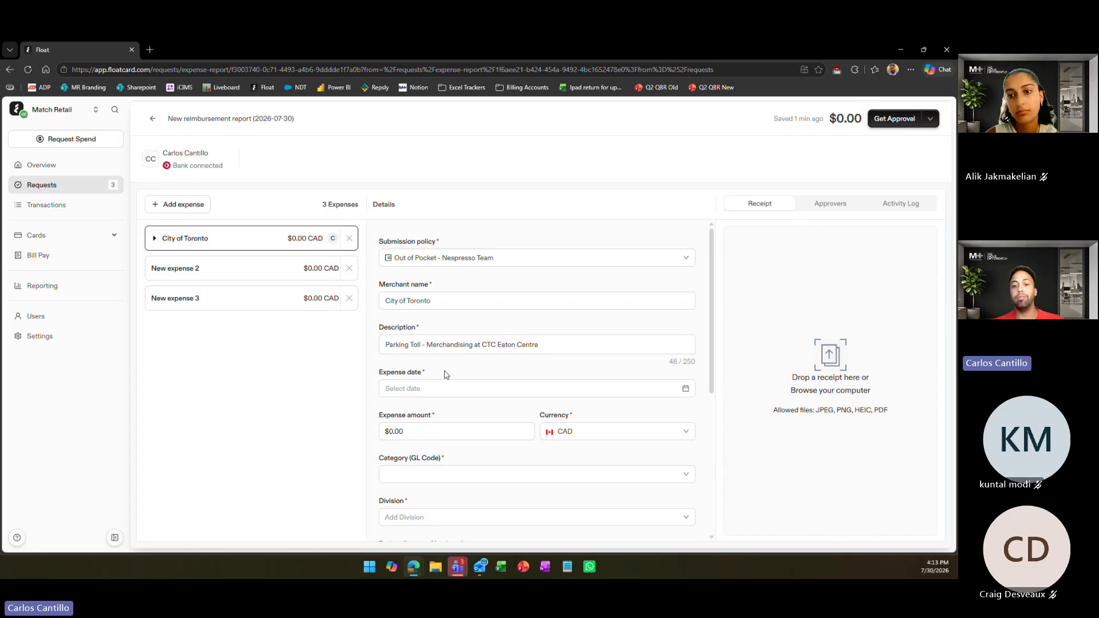
click(439, 347)
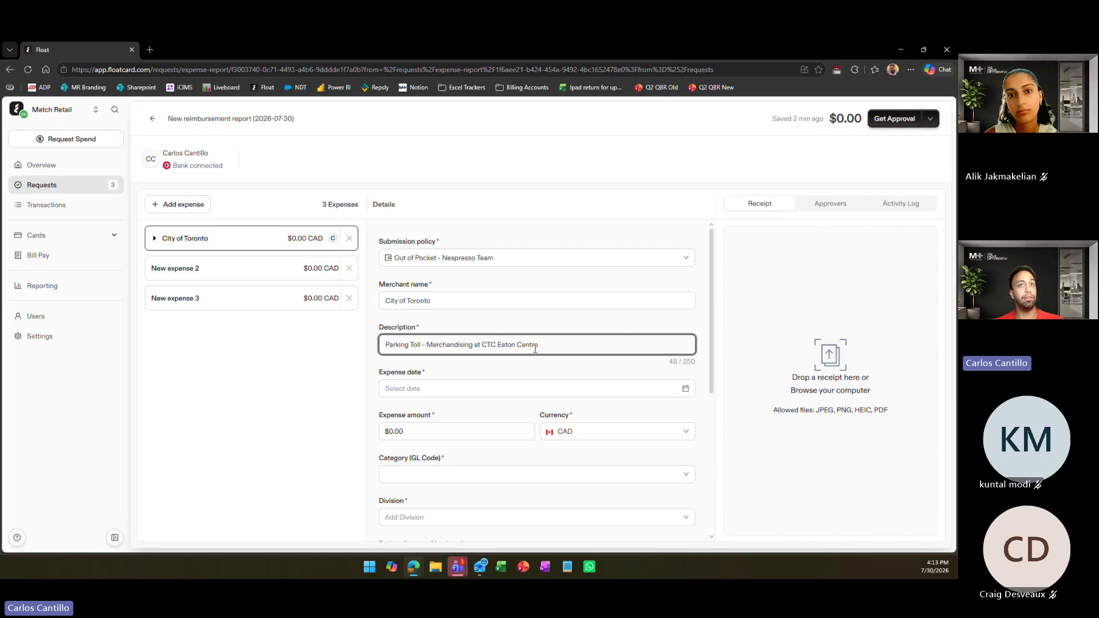
click(507, 365)
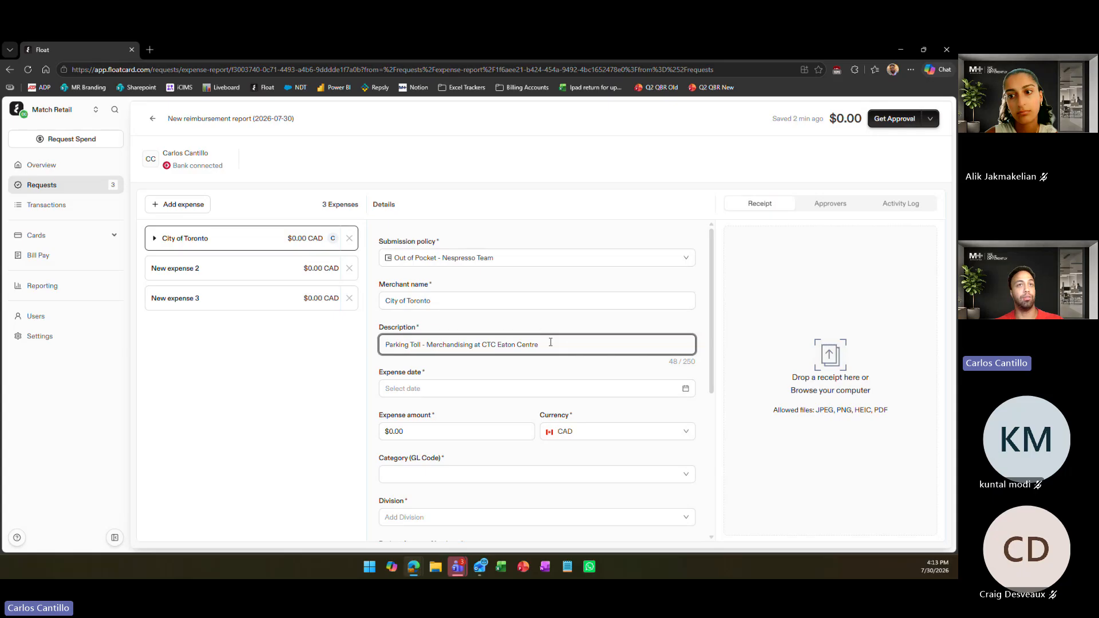
Set the expense date of the City of Toronto expense to 2026-07-30
click(582, 383)
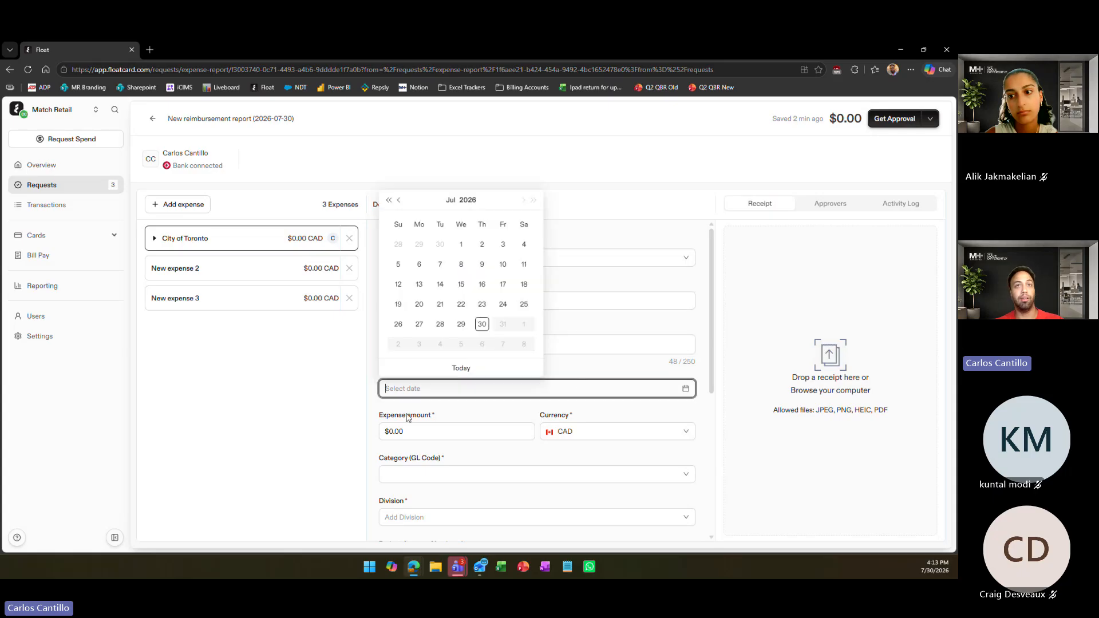
click(482, 324)
Set the City of Toronto expense amount to $10.50
scroll(483, 367, down, 1)
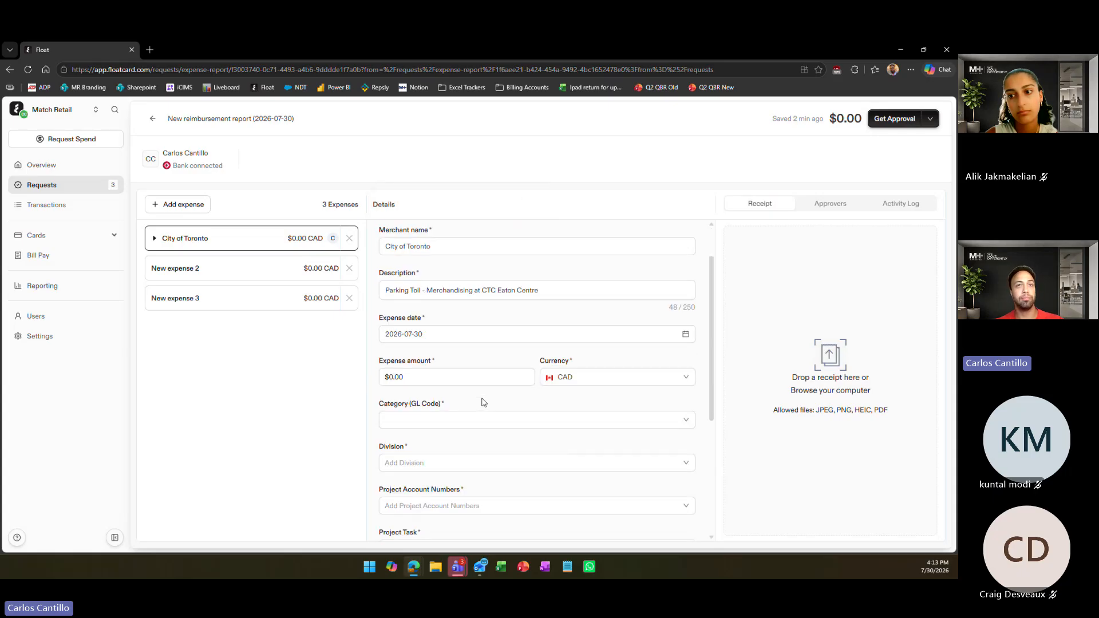
click(452, 376)
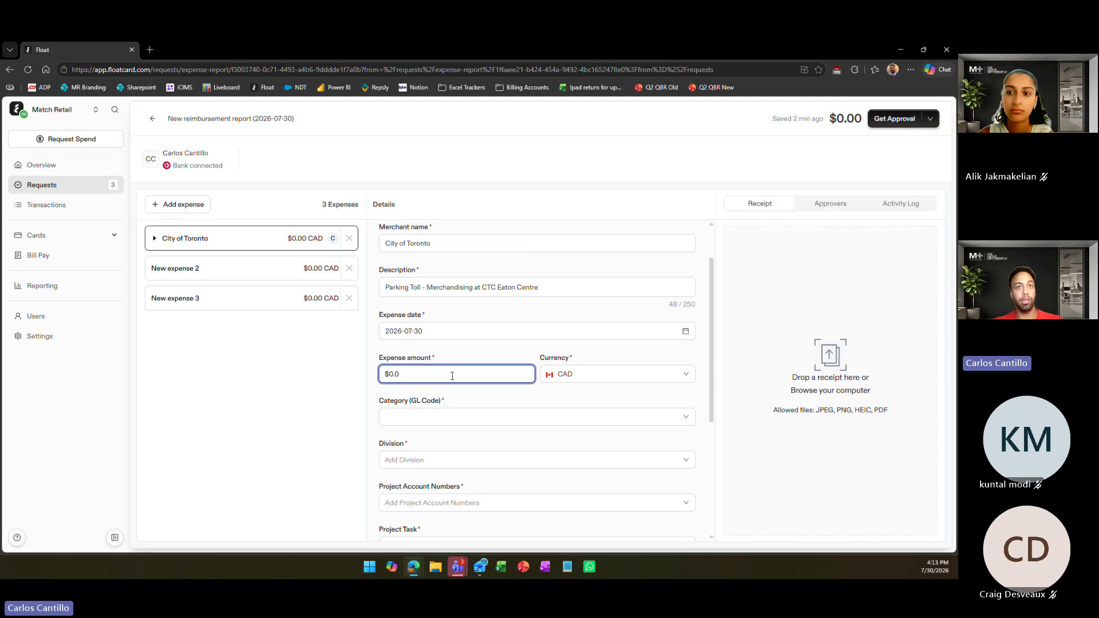
key(BackSpace)
key(BackSpace)
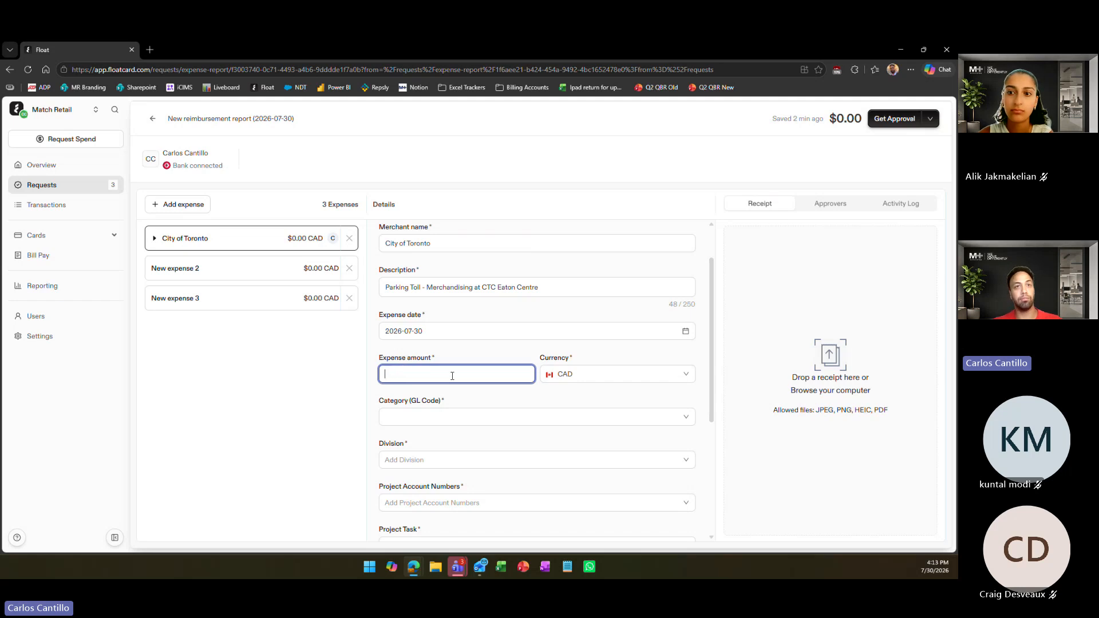
text(10.50)
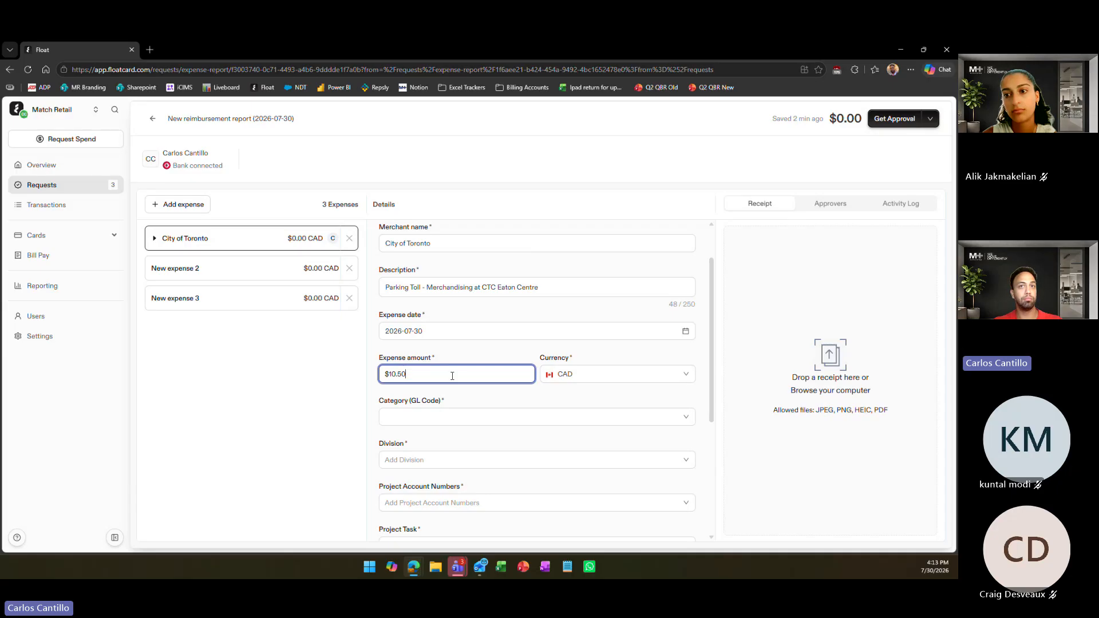
Set the expense's GL code category to NES260122 - Merchandising
click(511, 416)
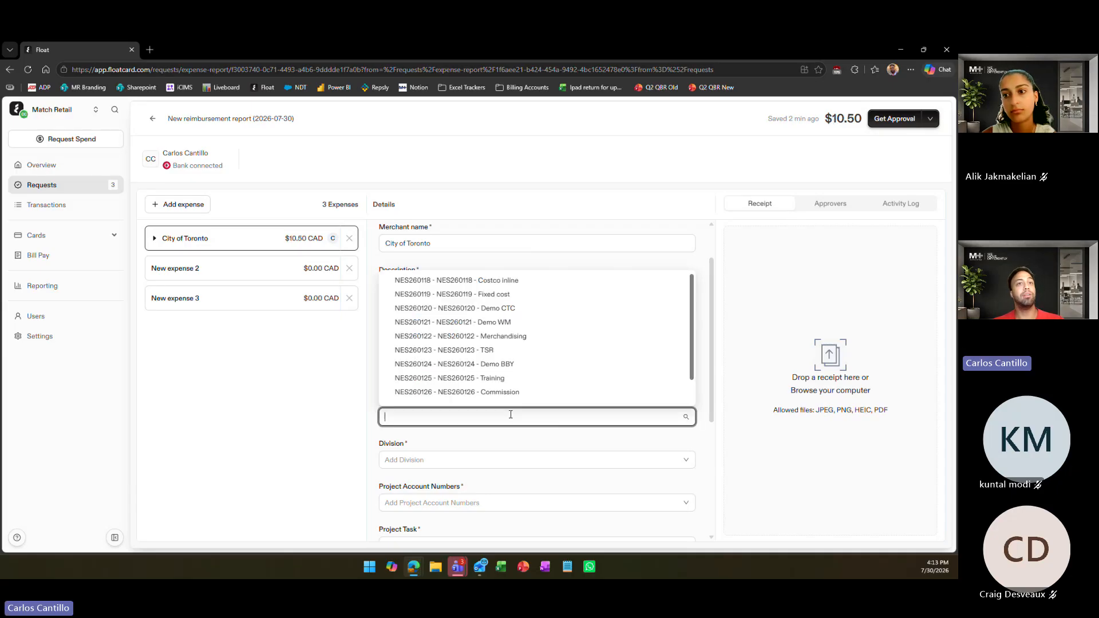
click(504, 426)
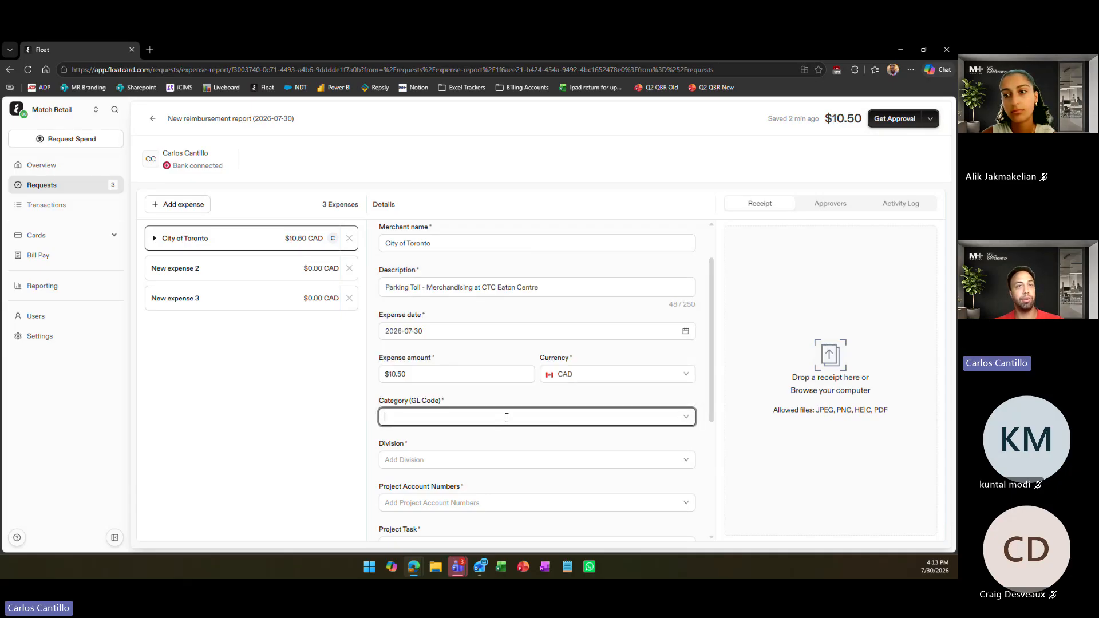
click(507, 417)
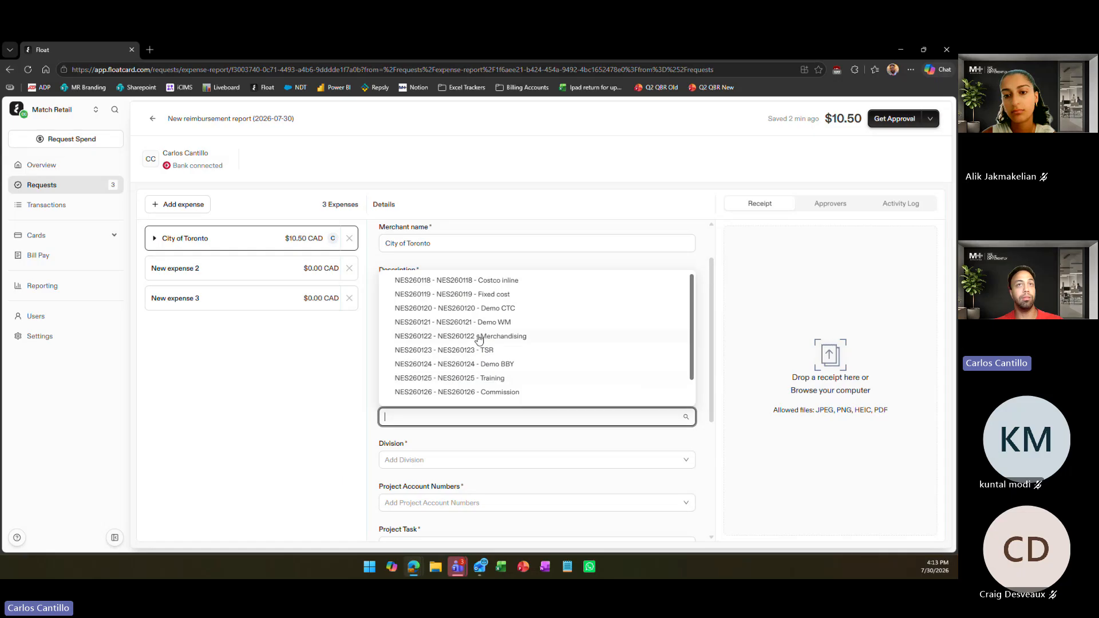
click(461, 338)
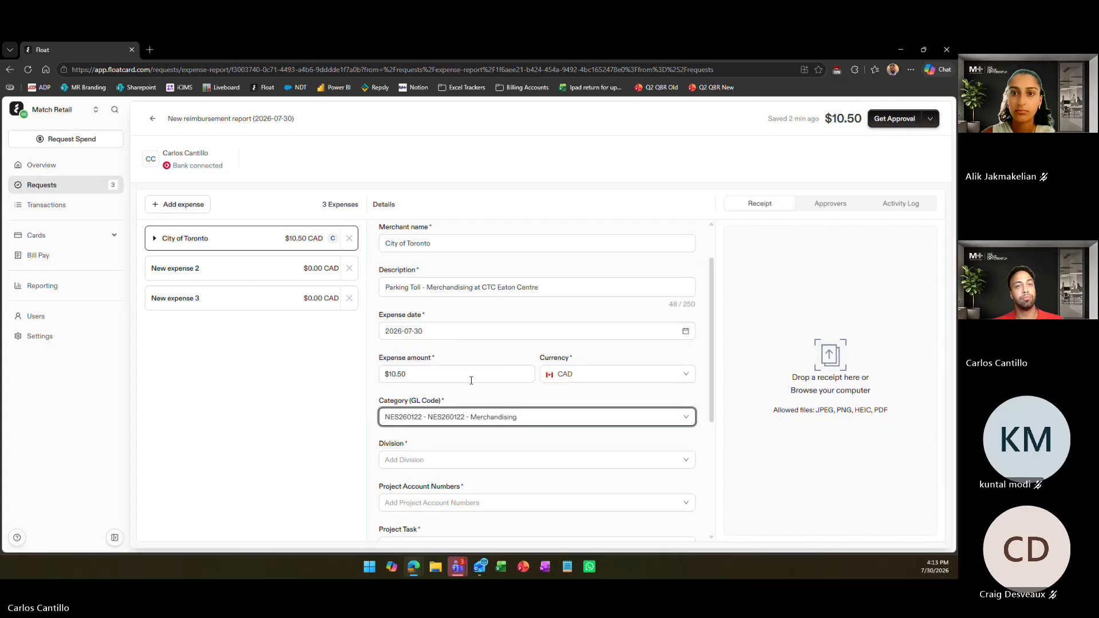
Assign the City of Toronto expense to the Sales Assist division
scroll(538, 383, down, 2)
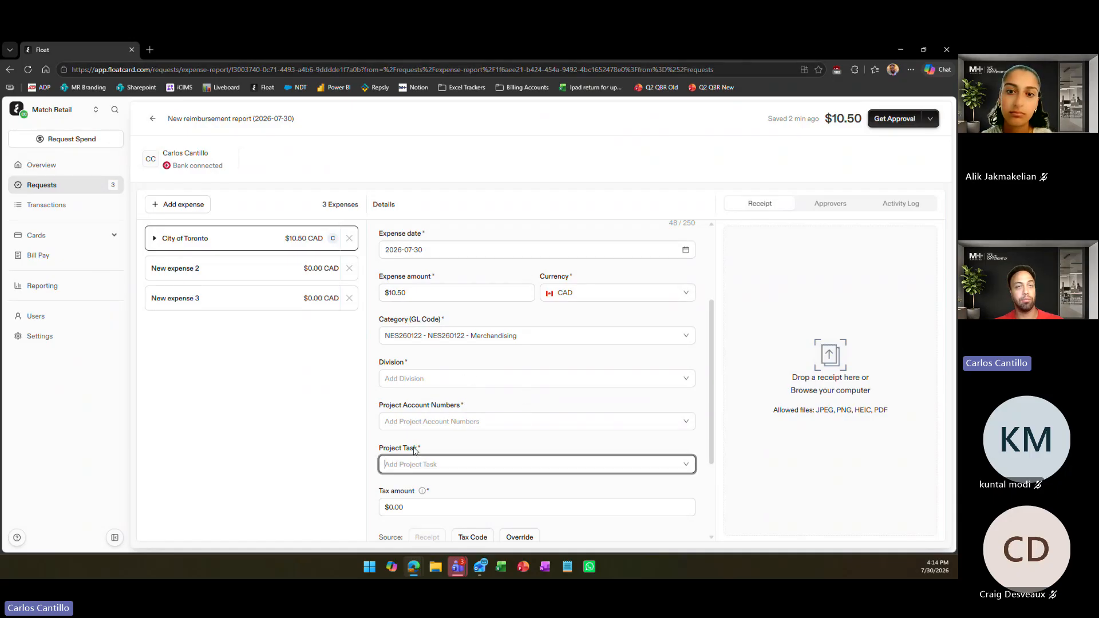
click(434, 375)
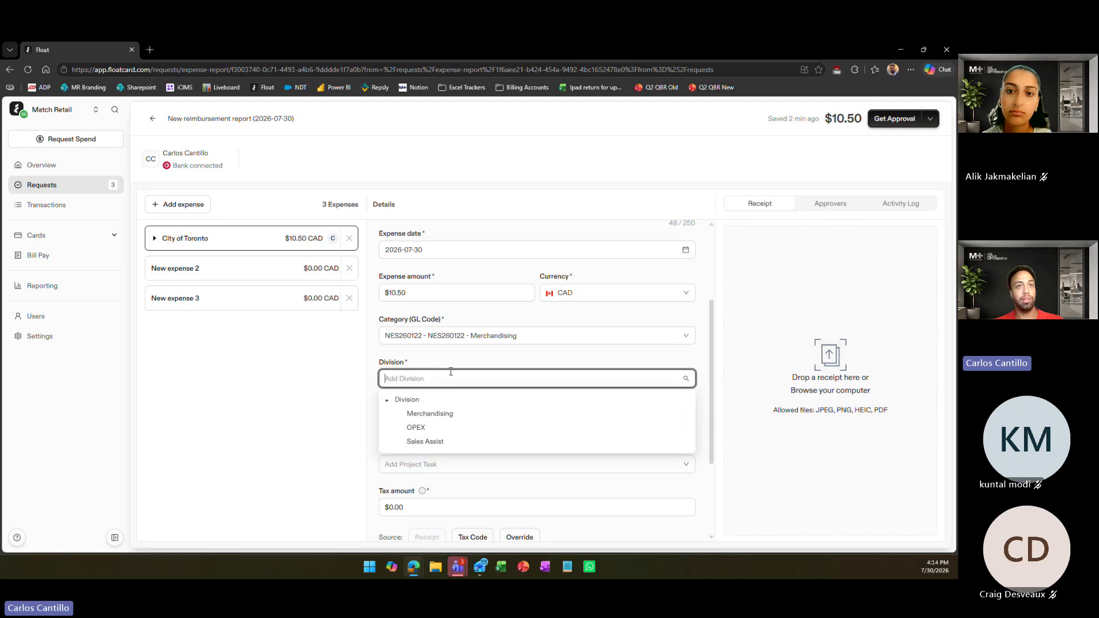
click(427, 441)
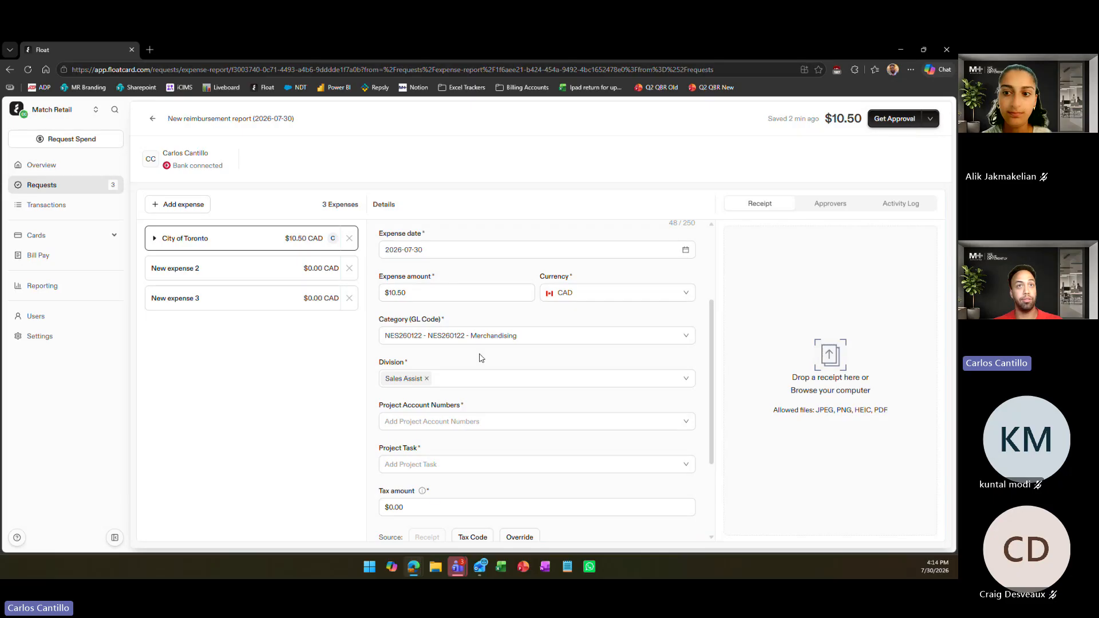
Look through the project account options and set the expense's project account to Travel - Parking & Tolls
scroll(475, 361, down, 2)
click(451, 341)
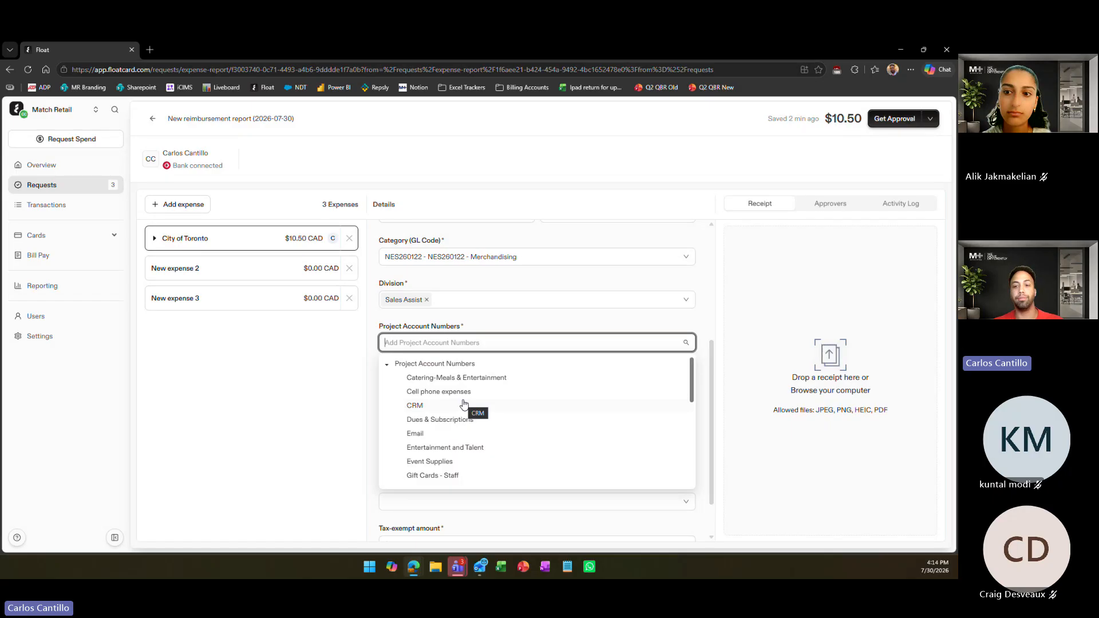
scroll(464, 404, down, 5)
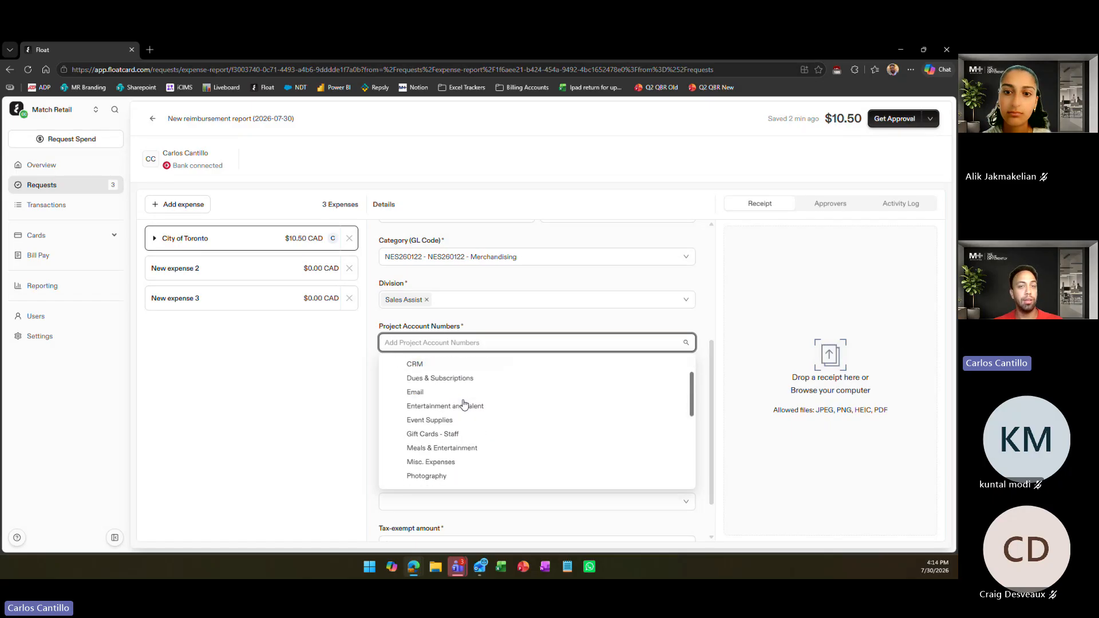
scroll(464, 404, up, 5)
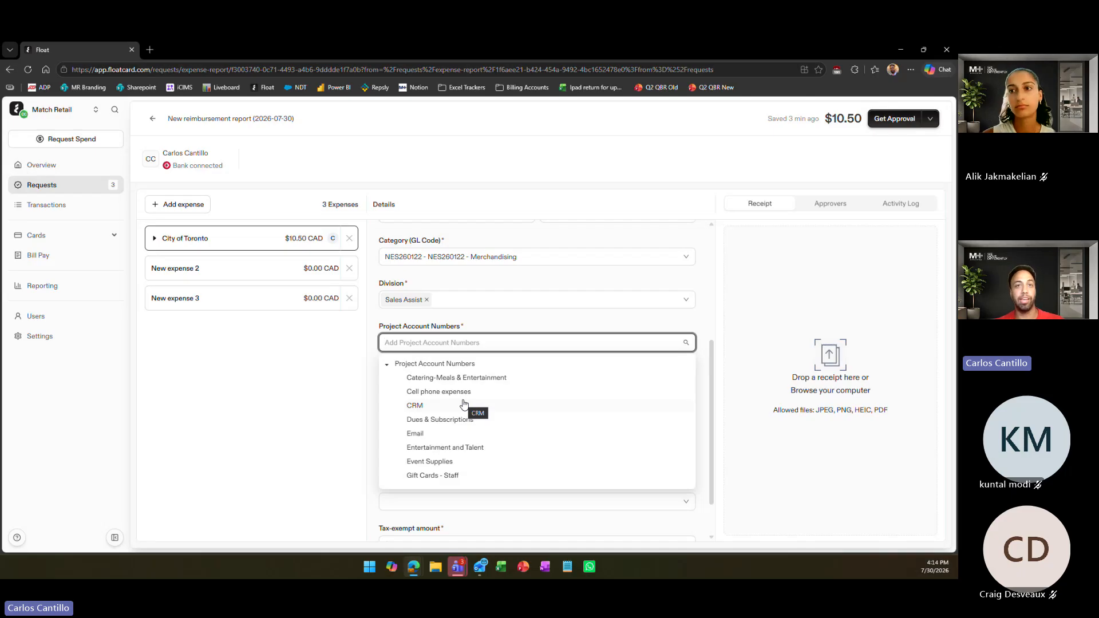
scroll(463, 404, down, 10)
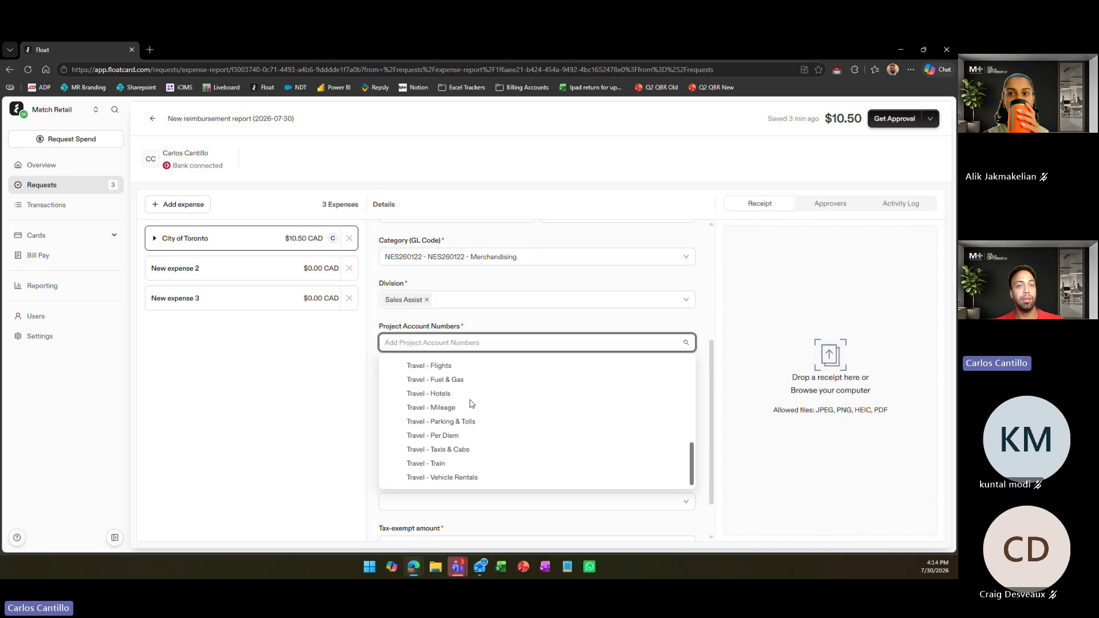
scroll(479, 395, up, 10)
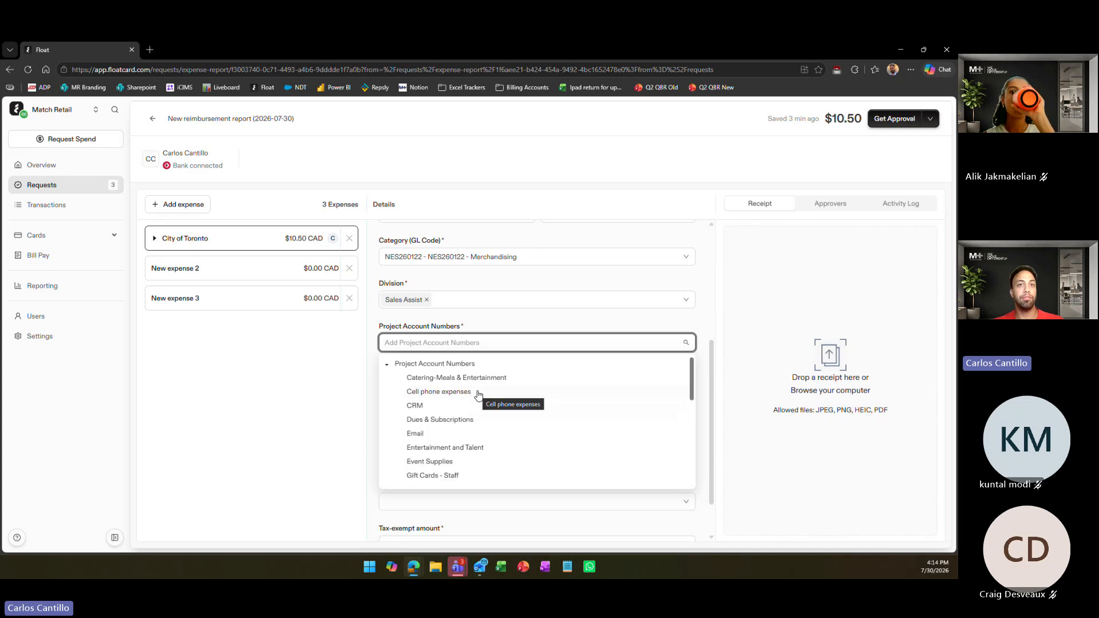
scroll(479, 395, down, 1)
scroll(478, 395, down, 5)
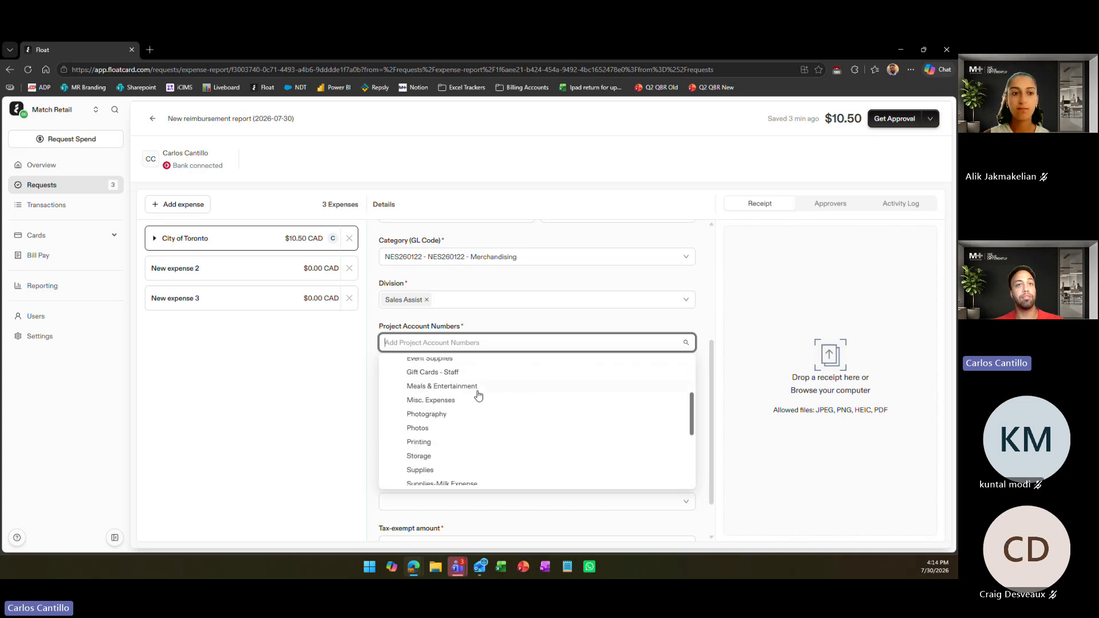
scroll(479, 395, down, 2)
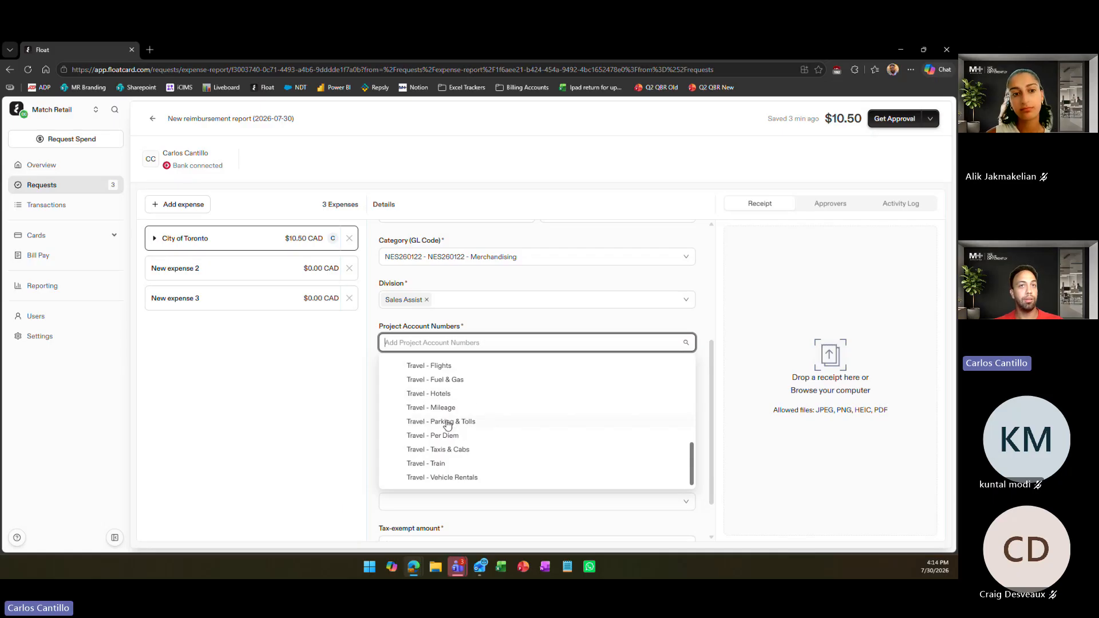
click(447, 422)
click(496, 320)
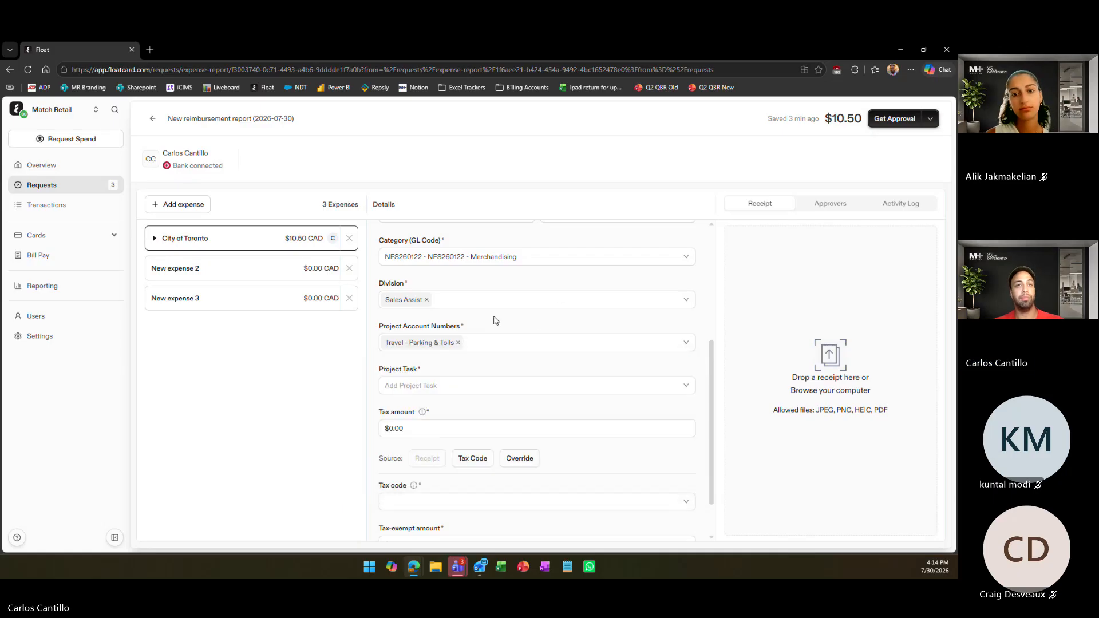
click(530, 342)
scroll(468, 394, up, 4)
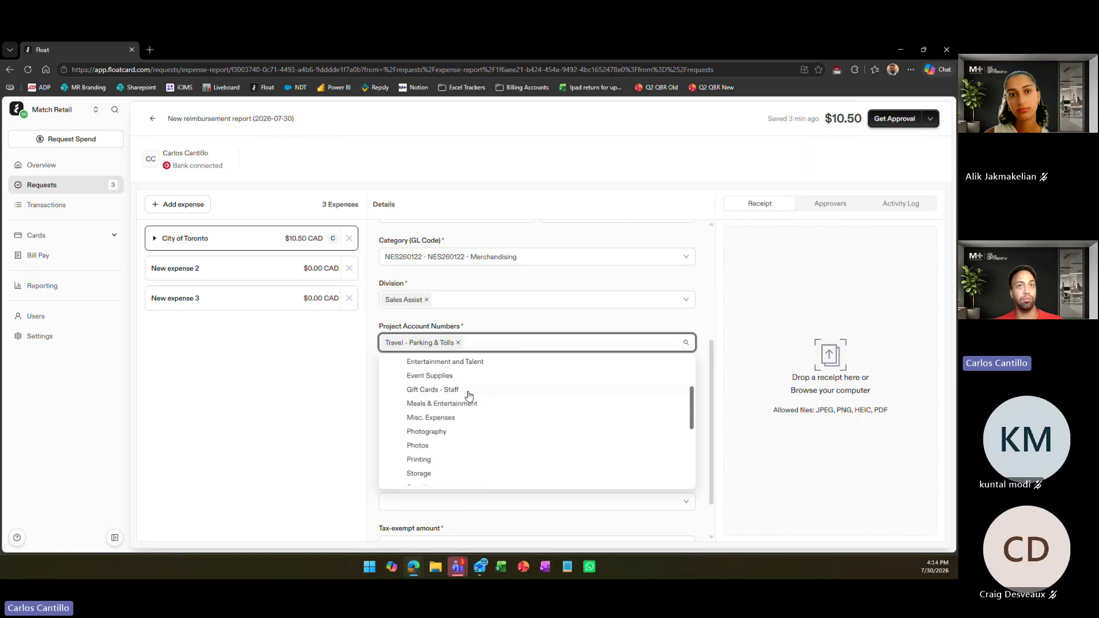
click(511, 326)
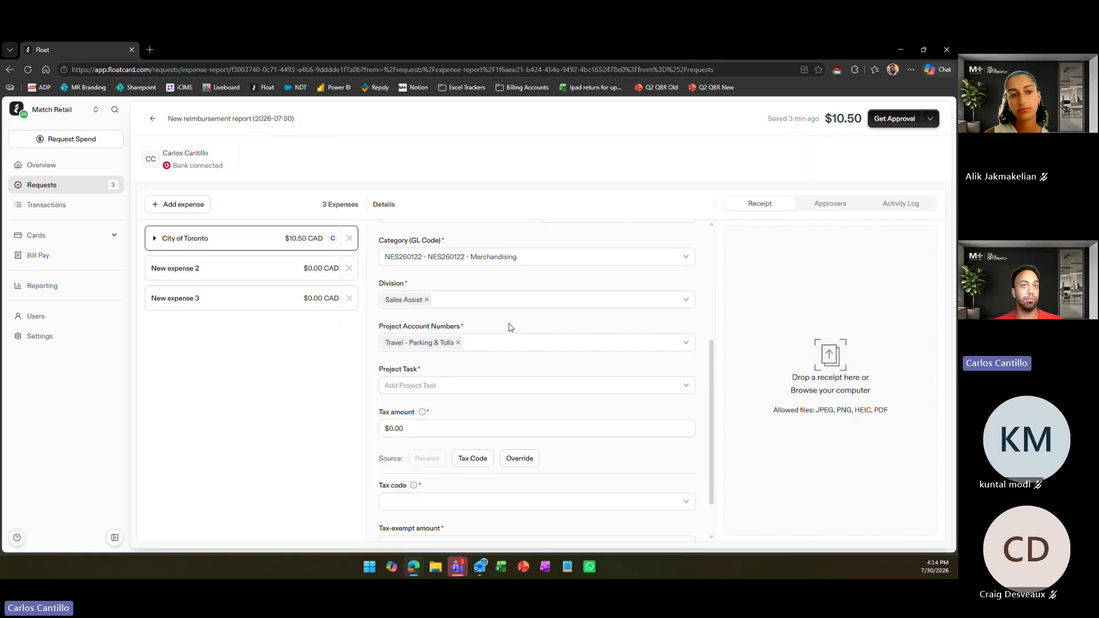
Set the project task of the City of Toronto expense to Travel
click(445, 384)
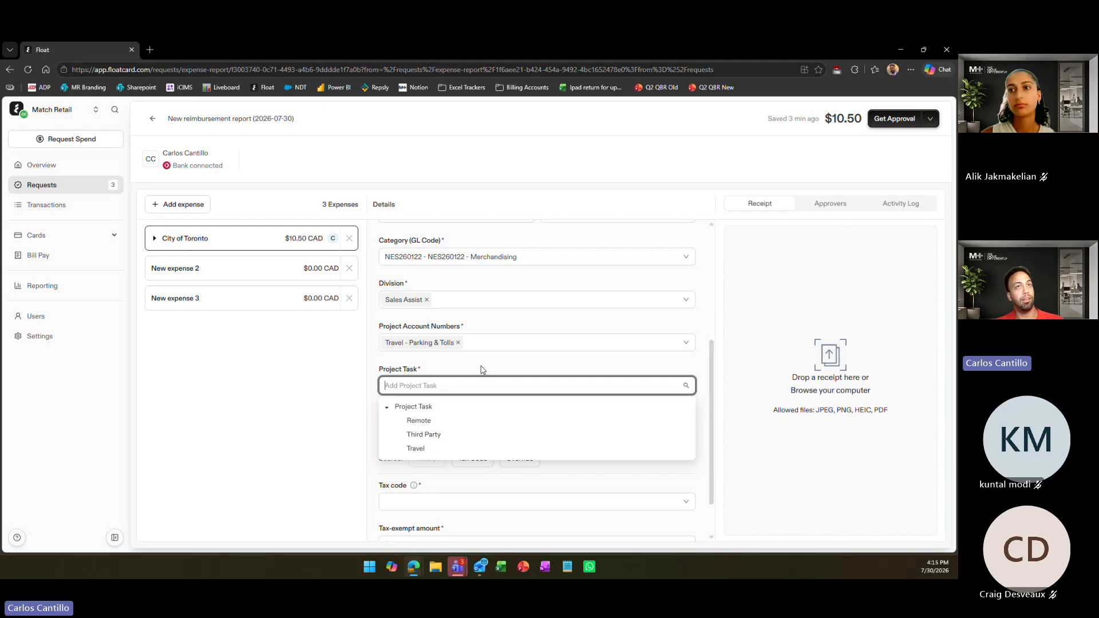
scroll(483, 371, up, 1)
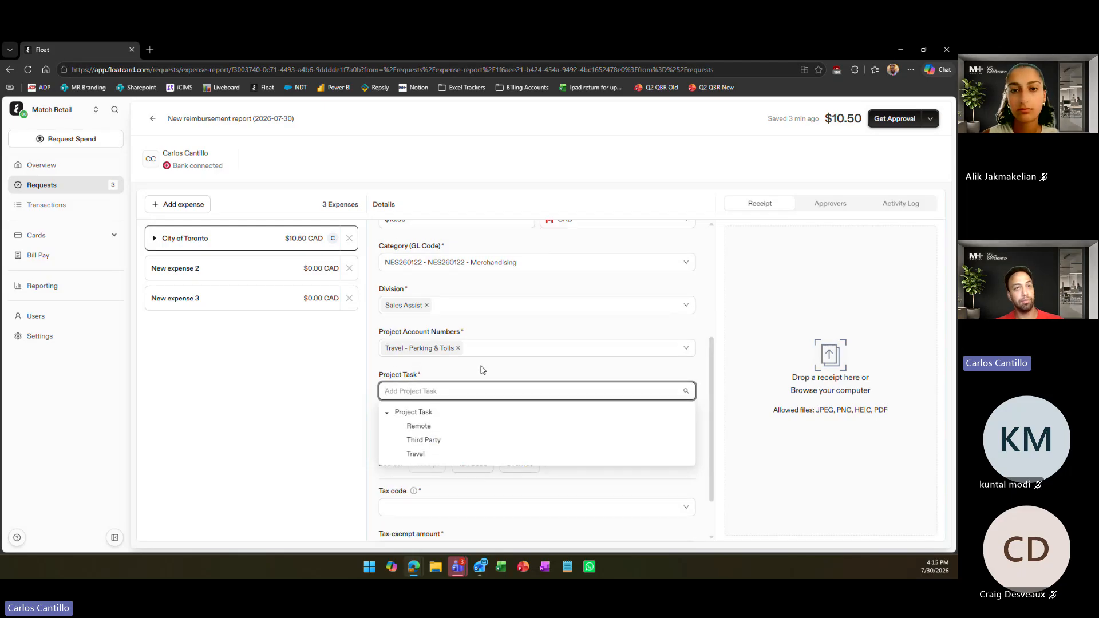
click(422, 456)
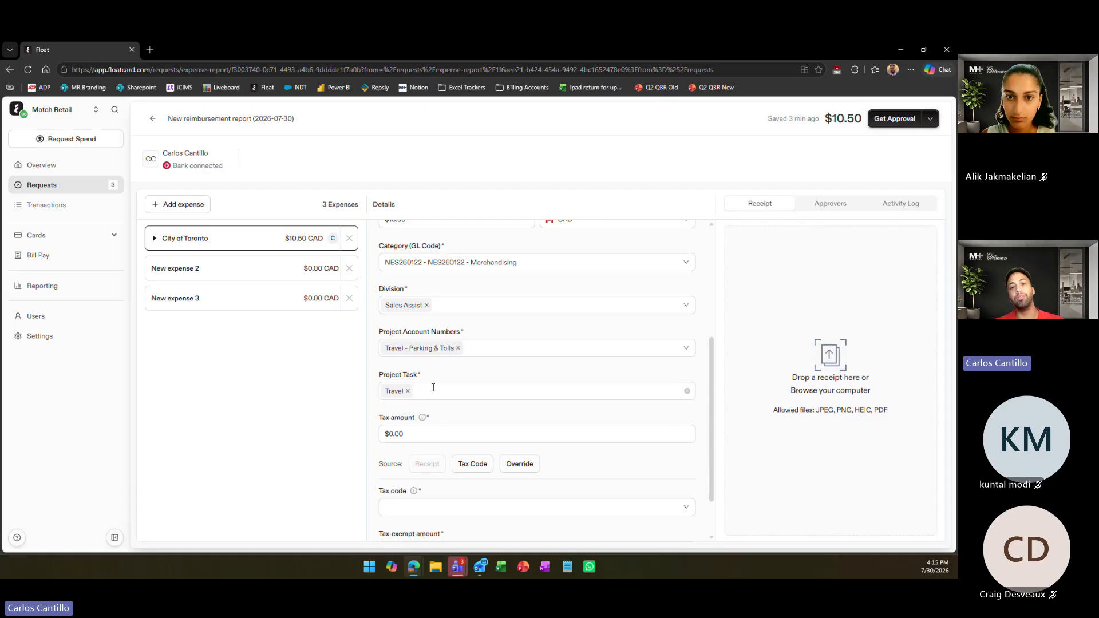
Replace the expense's Travel - Parking & Tolls project account with Supplies
click(458, 348)
click(462, 347)
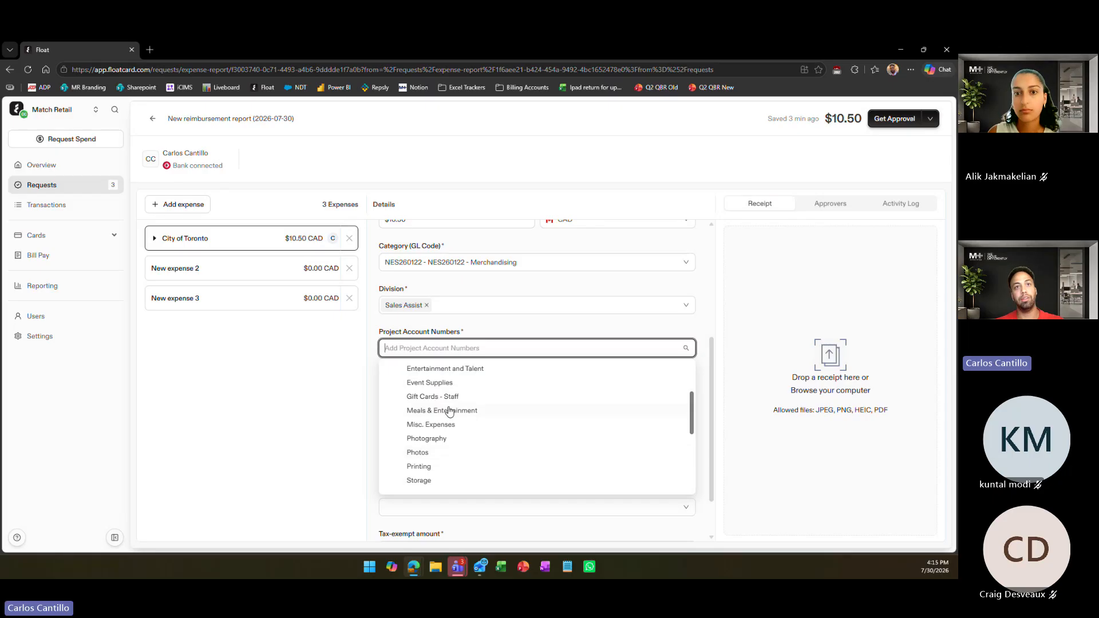
scroll(432, 434, down, 2)
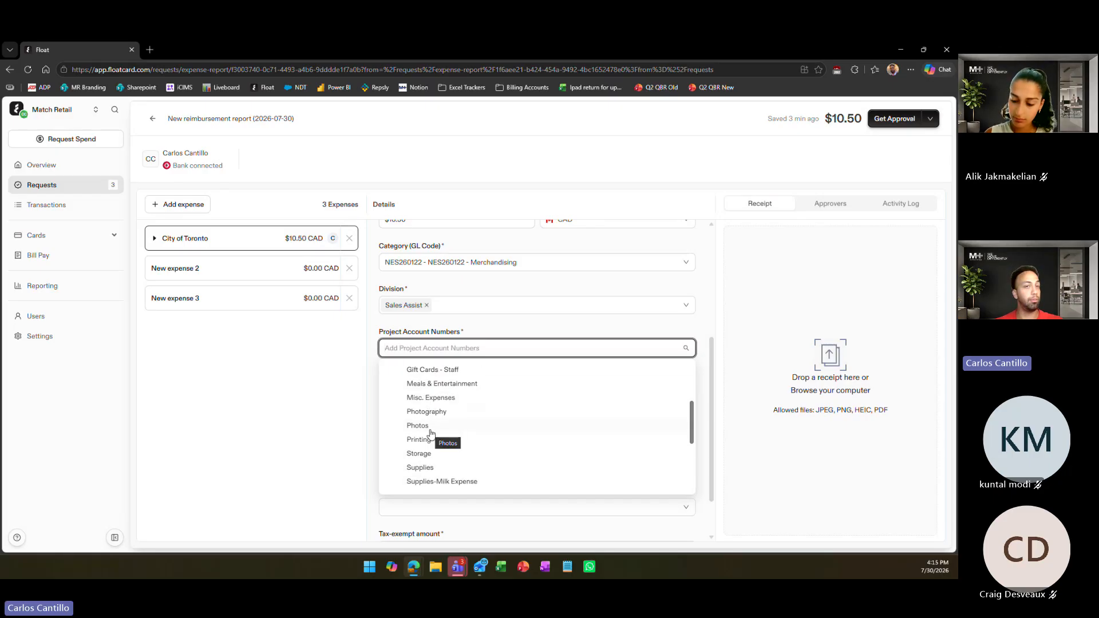
click(422, 467)
click(502, 327)
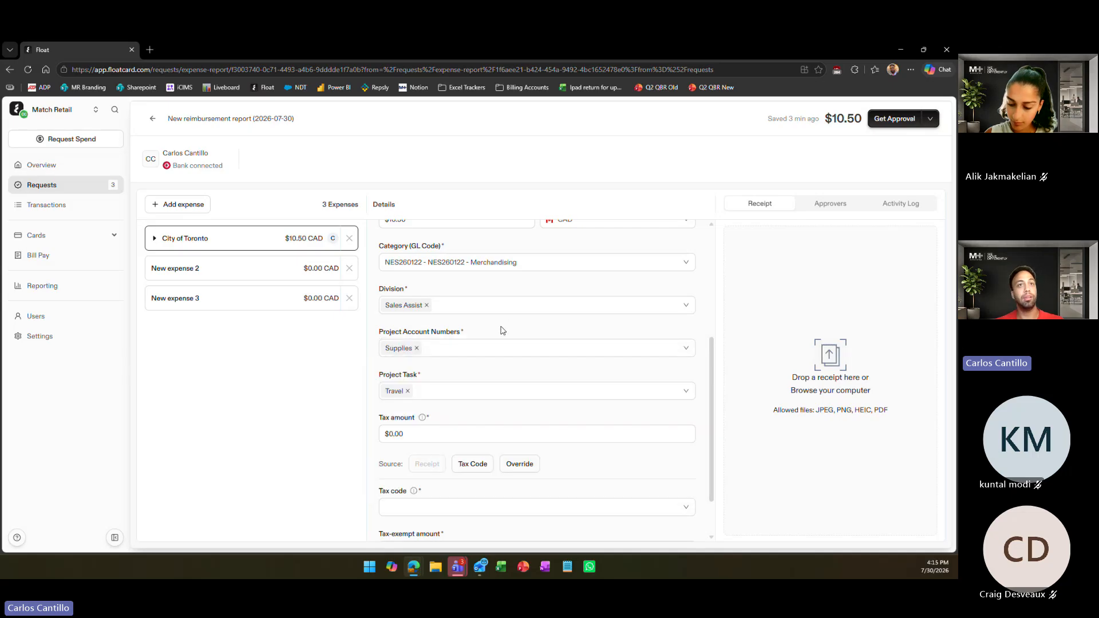
Replace the expense's Travel project task with Third Party
click(415, 392)
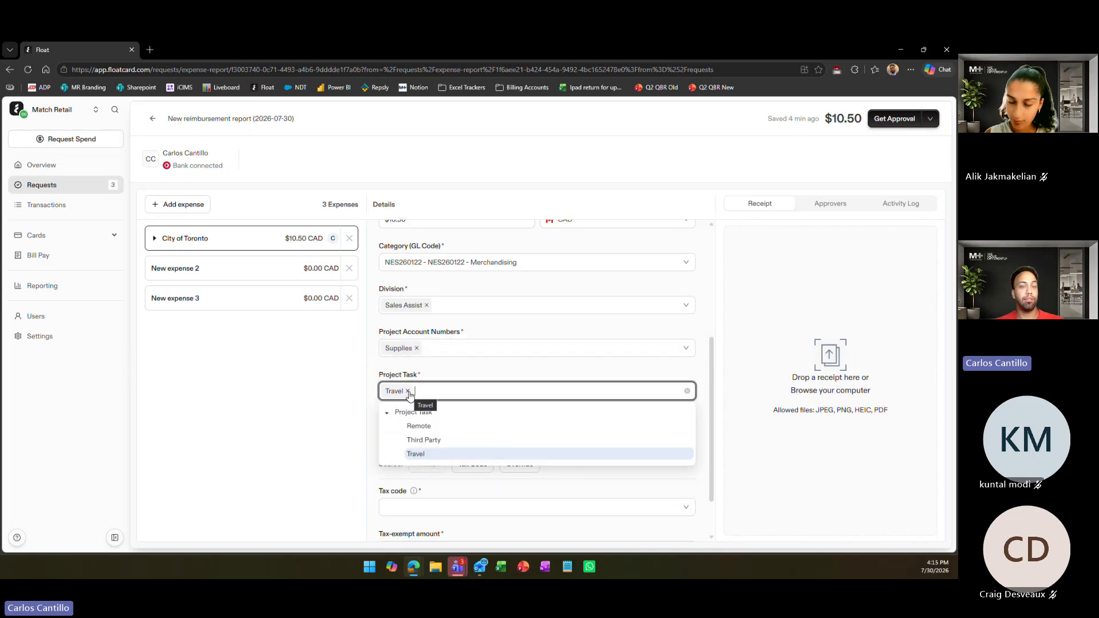
click(423, 454)
click(423, 441)
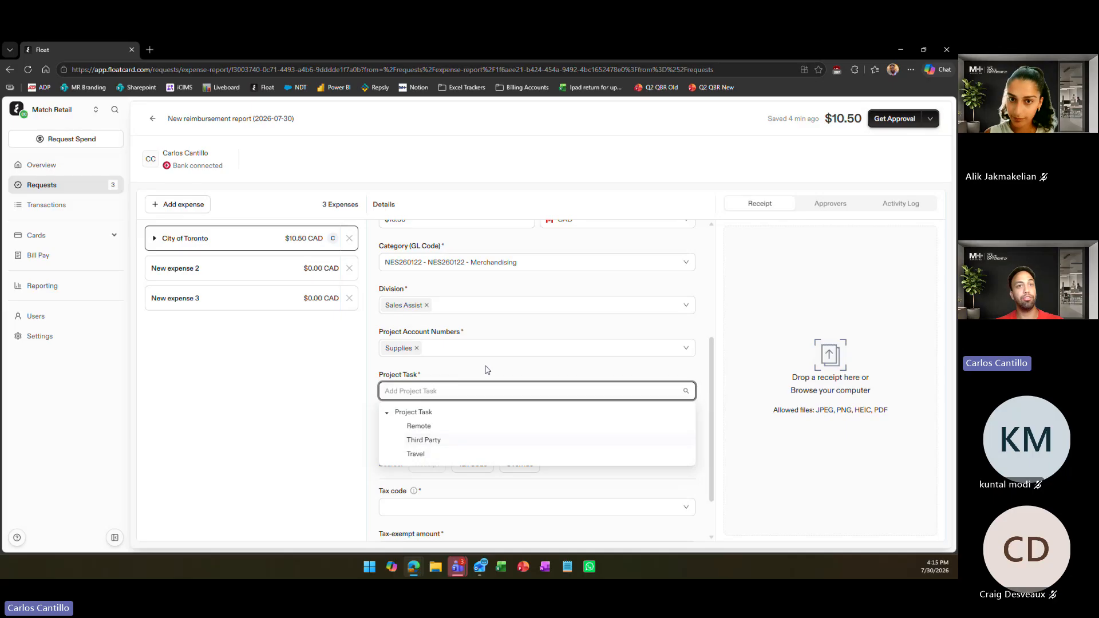
click(466, 368)
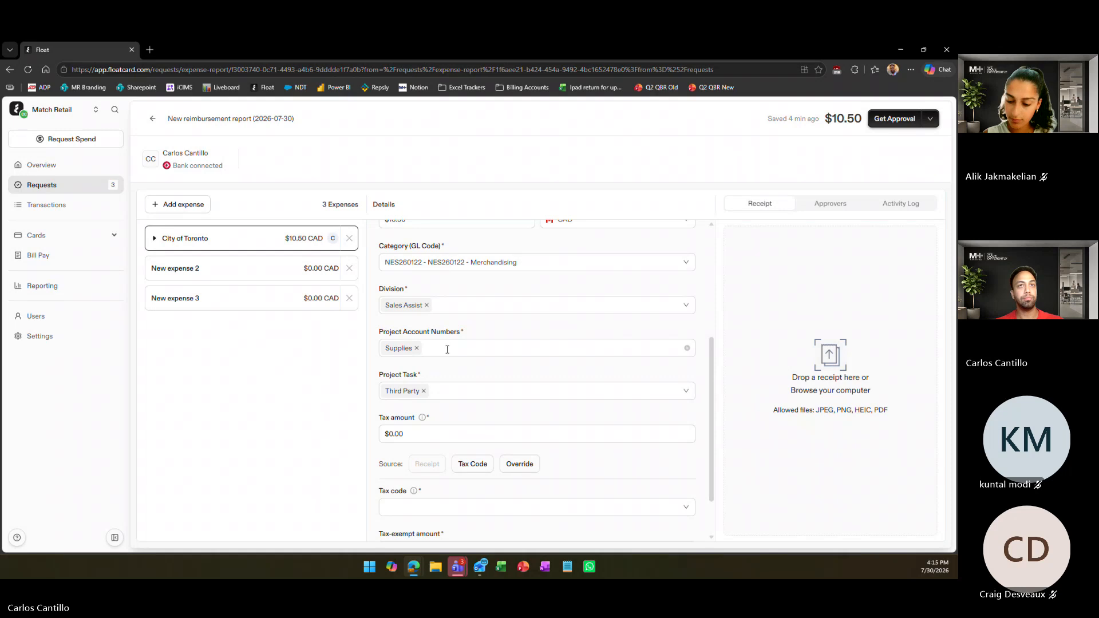
click(513, 347)
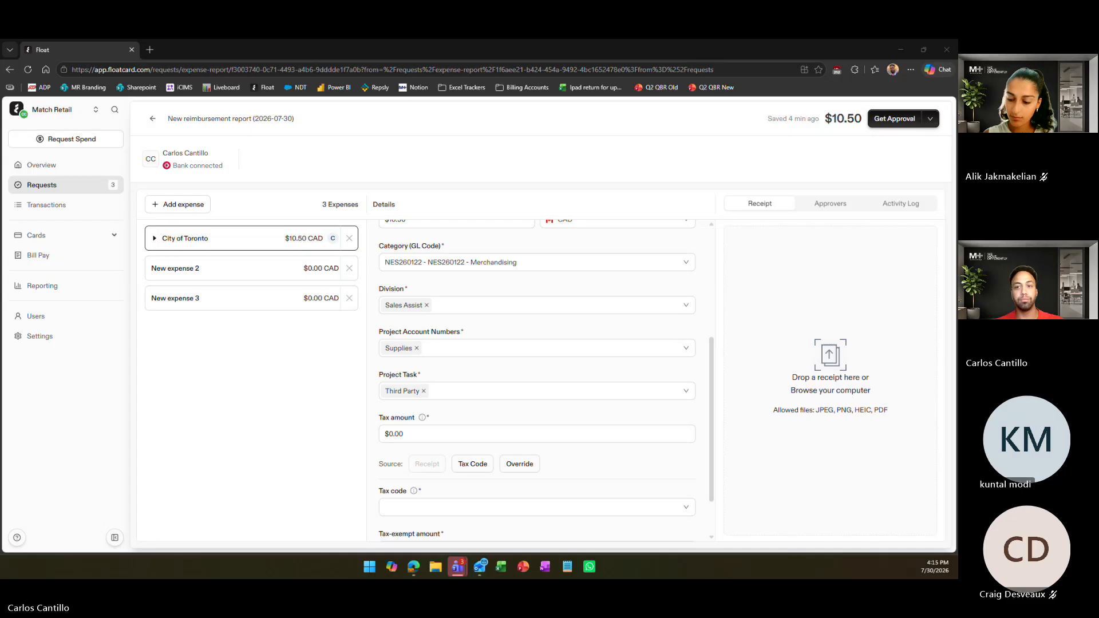
click(520, 372)
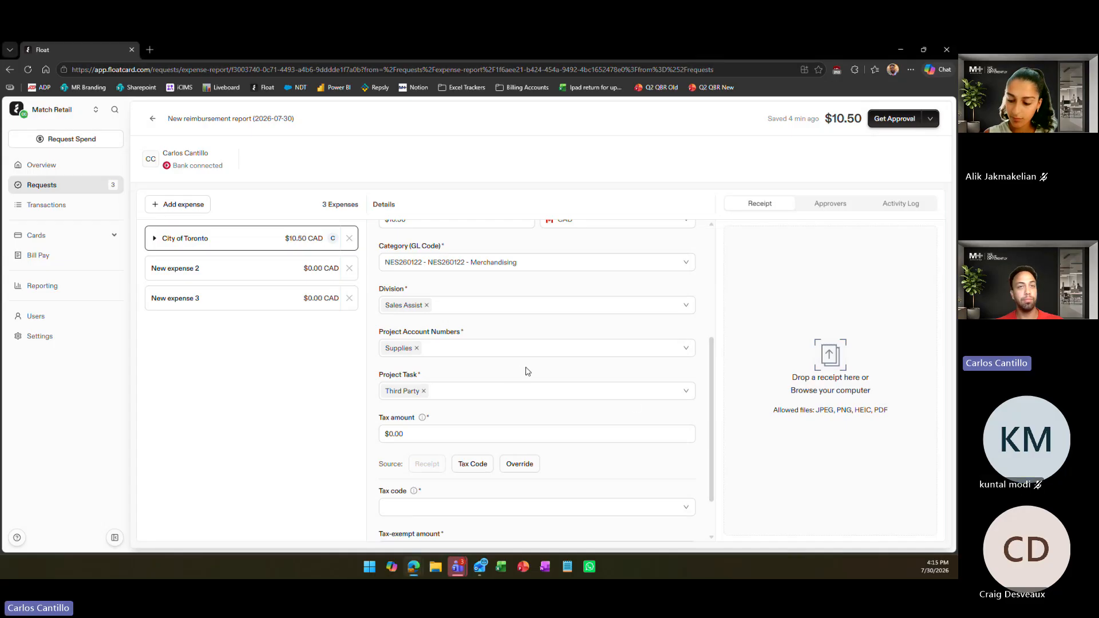
Set the tax code of the City of Toronto expense to HST - 13%
scroll(527, 371, down, 1)
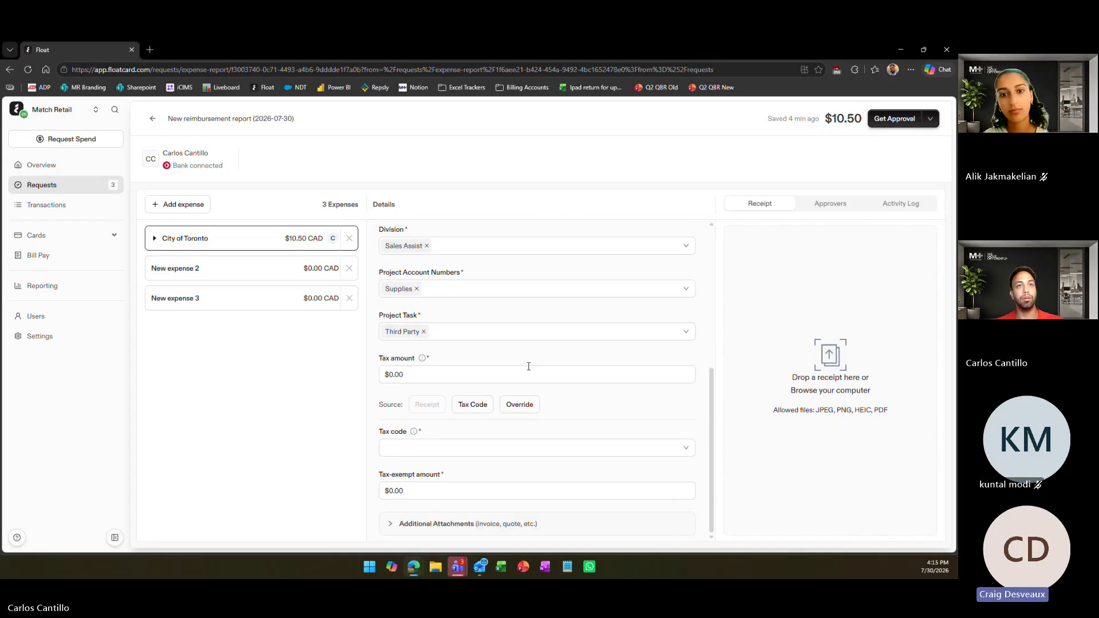
click(424, 375)
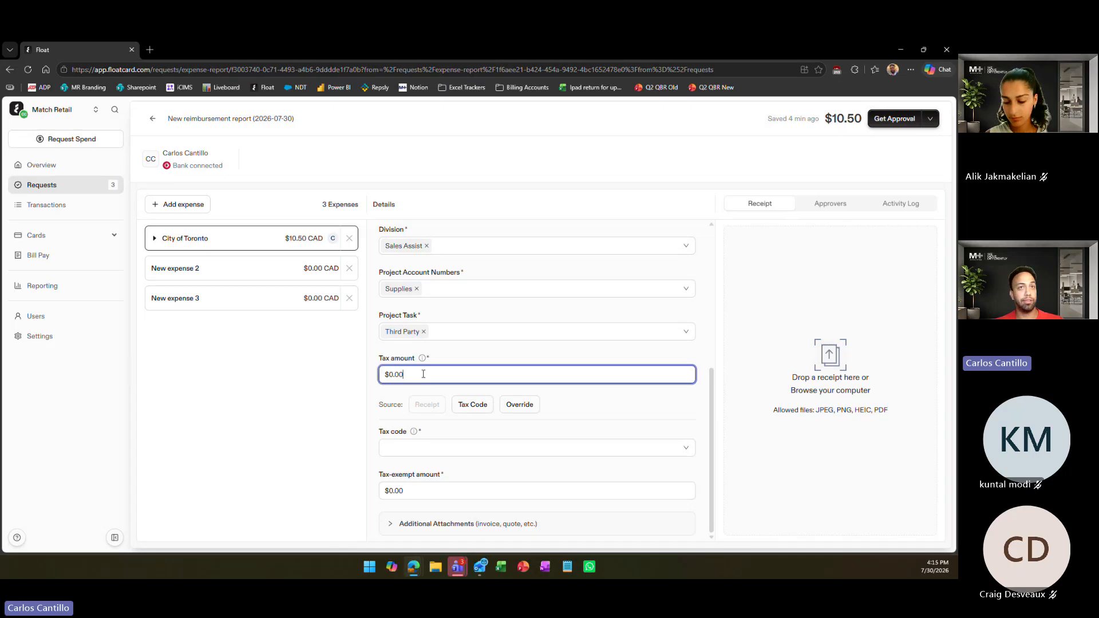
click(446, 446)
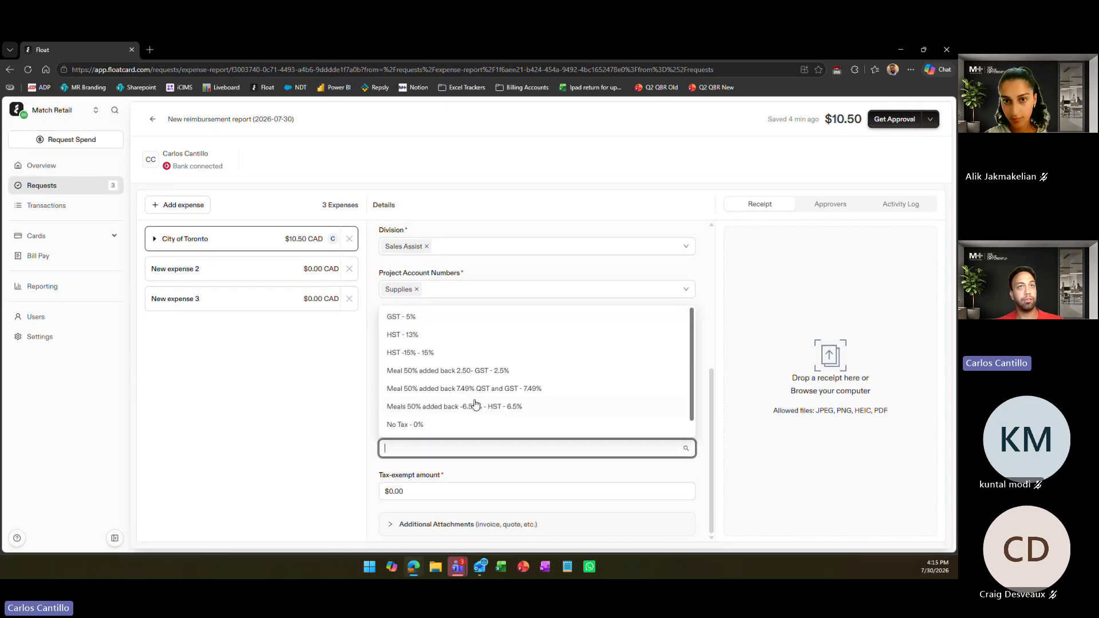
click(347, 435)
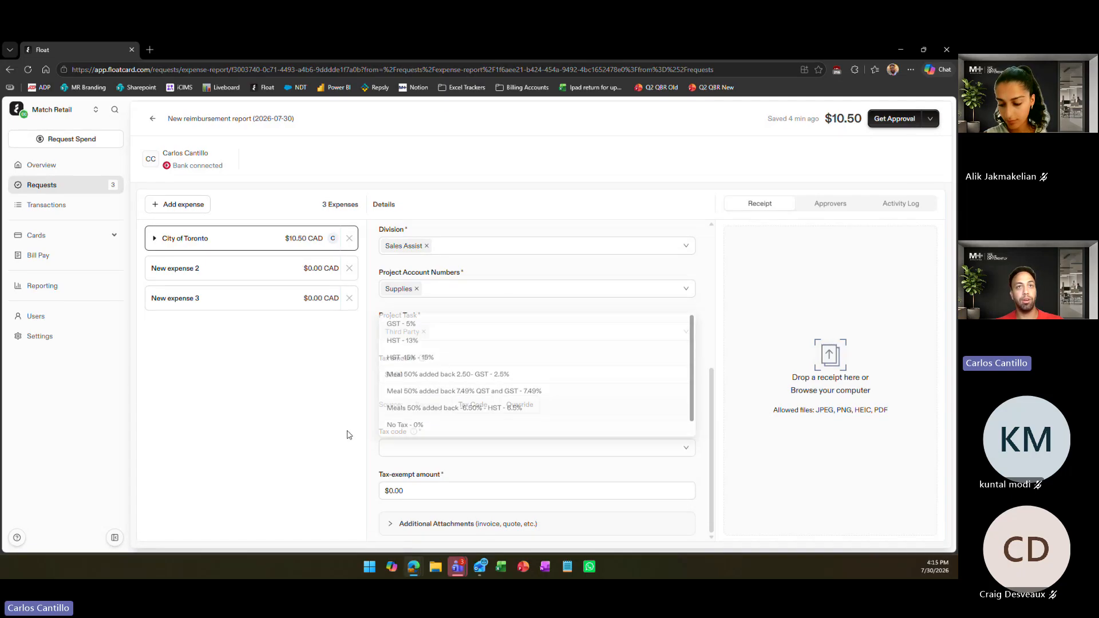
click(438, 446)
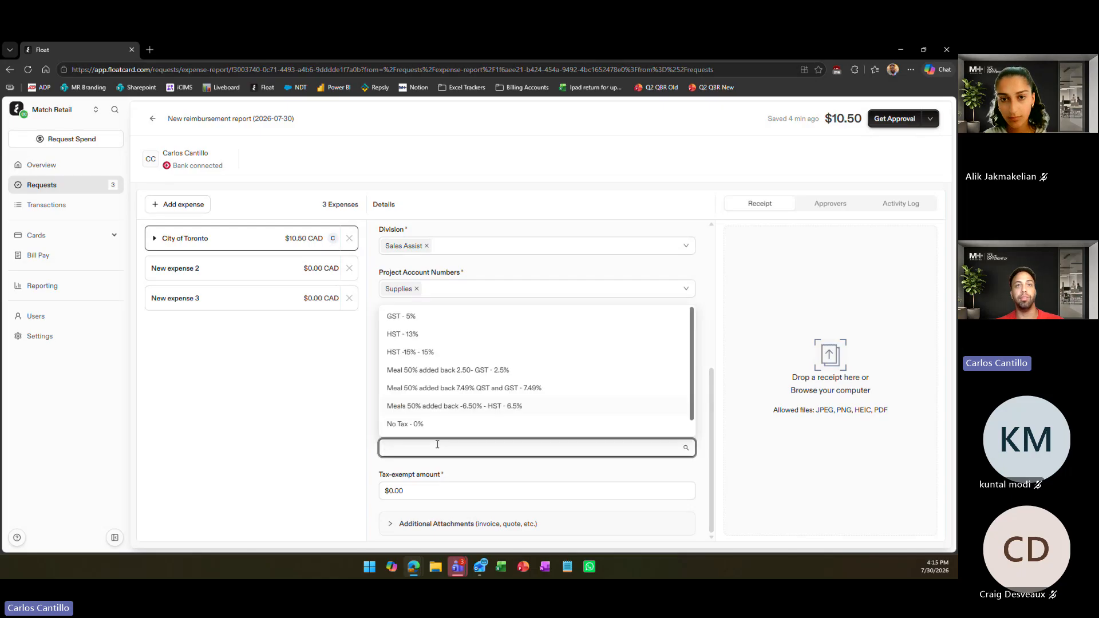
click(411, 337)
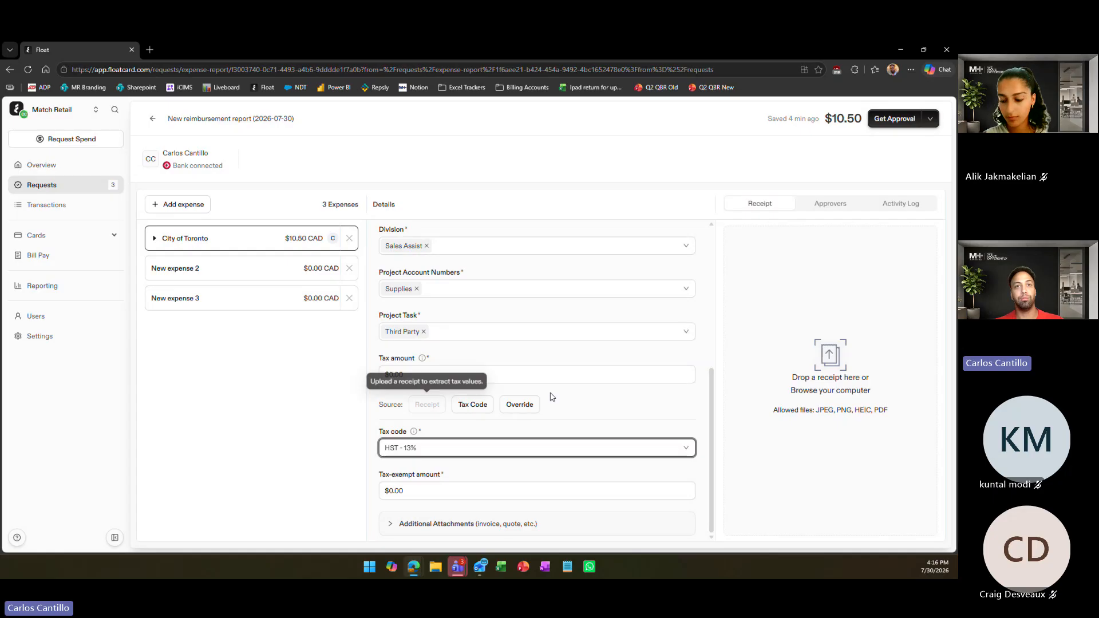
Override the expense's tax amount with $1.37
click(427, 376)
key(BackSpace)
key(BackSpace)
key(BackSpace)
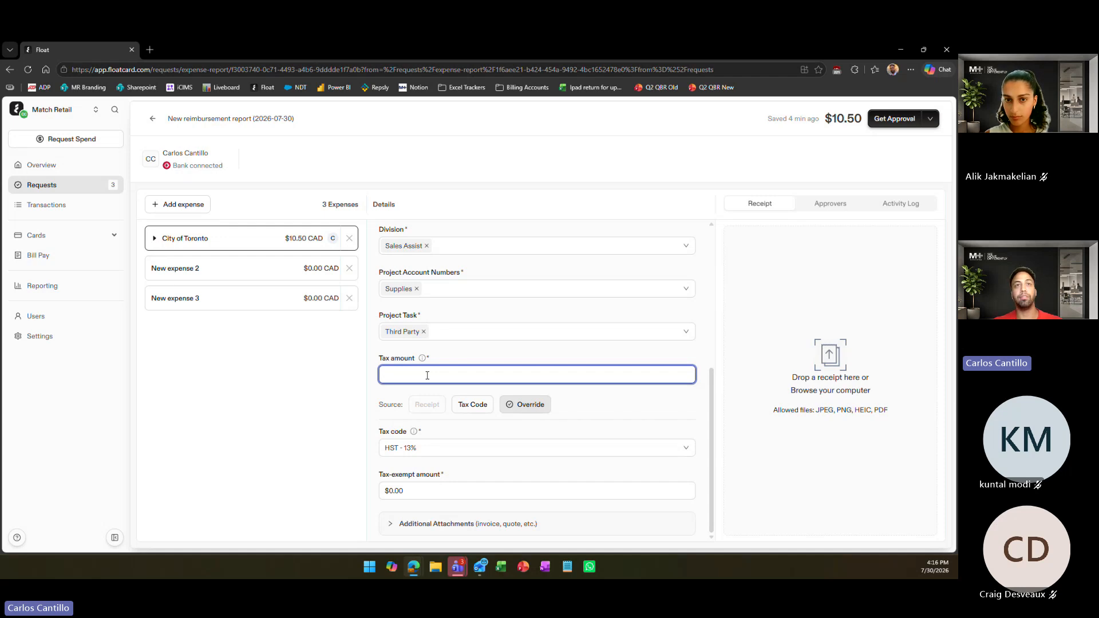
scroll(427, 375, up, 5)
scroll(446, 366, down, 5)
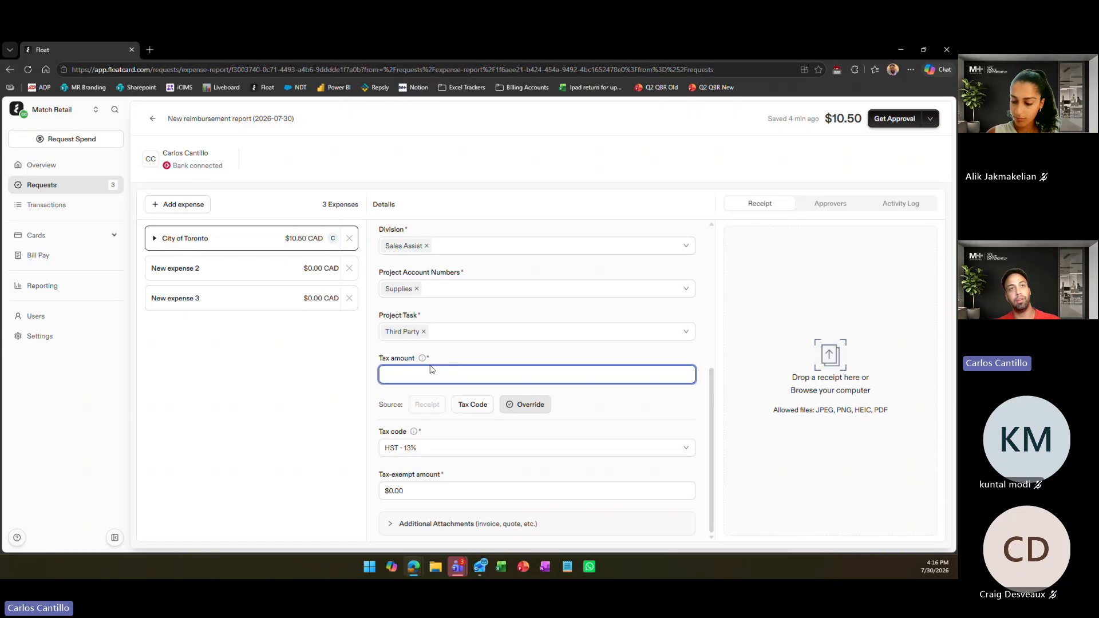
text(1.37)
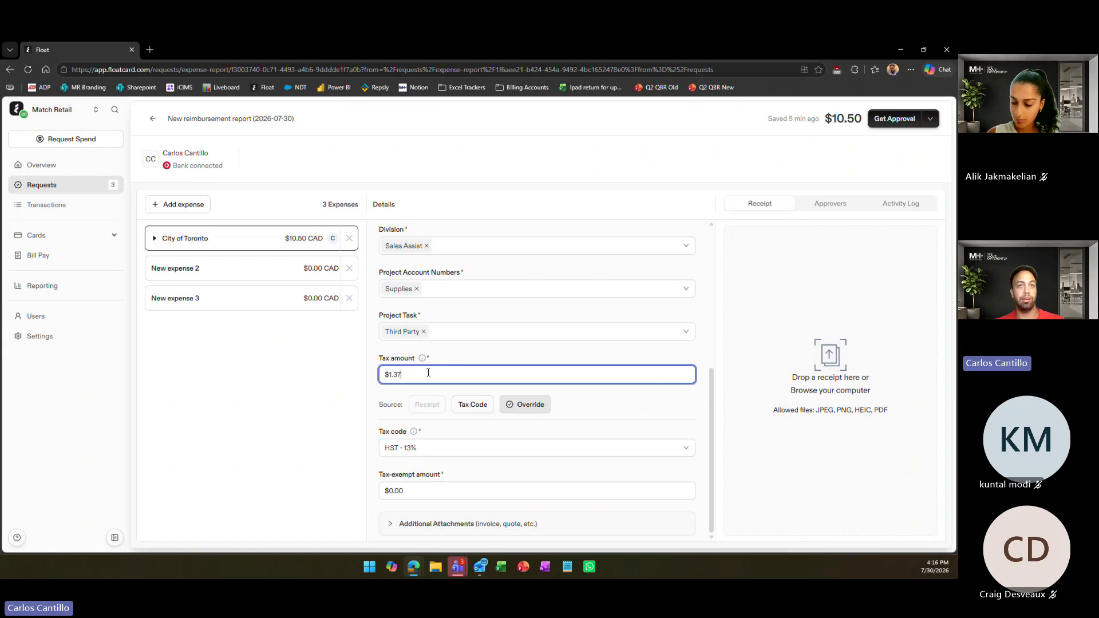
click(472, 363)
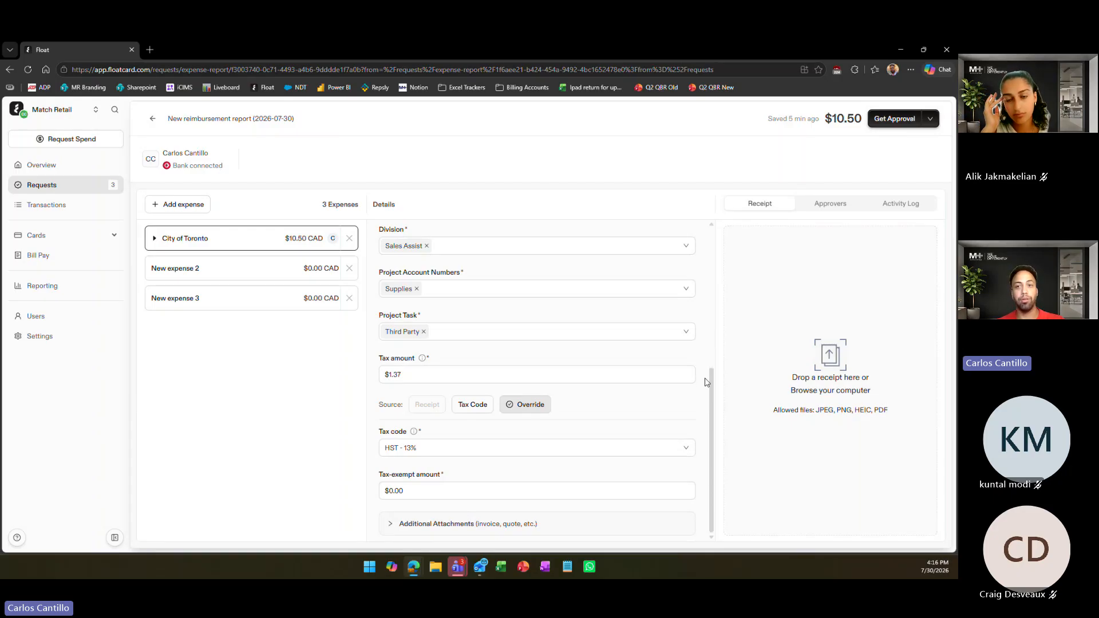
Review the expense form from the beginning and look through the available submission policies
scroll(702, 360, up, 5)
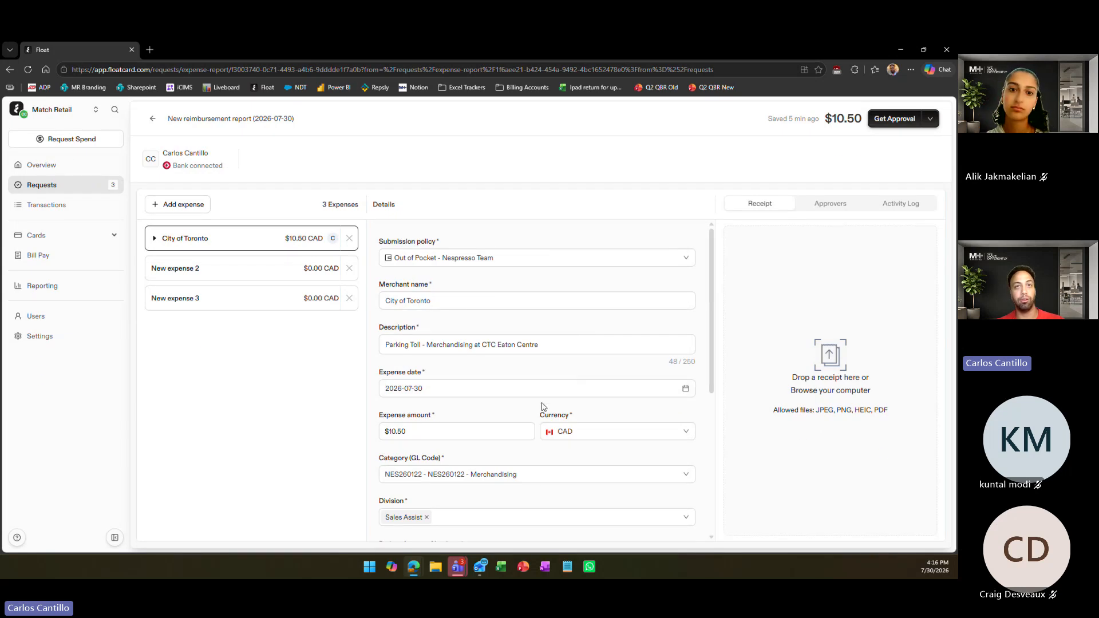
scroll(542, 407, down, 5)
scroll(542, 407, up, 5)
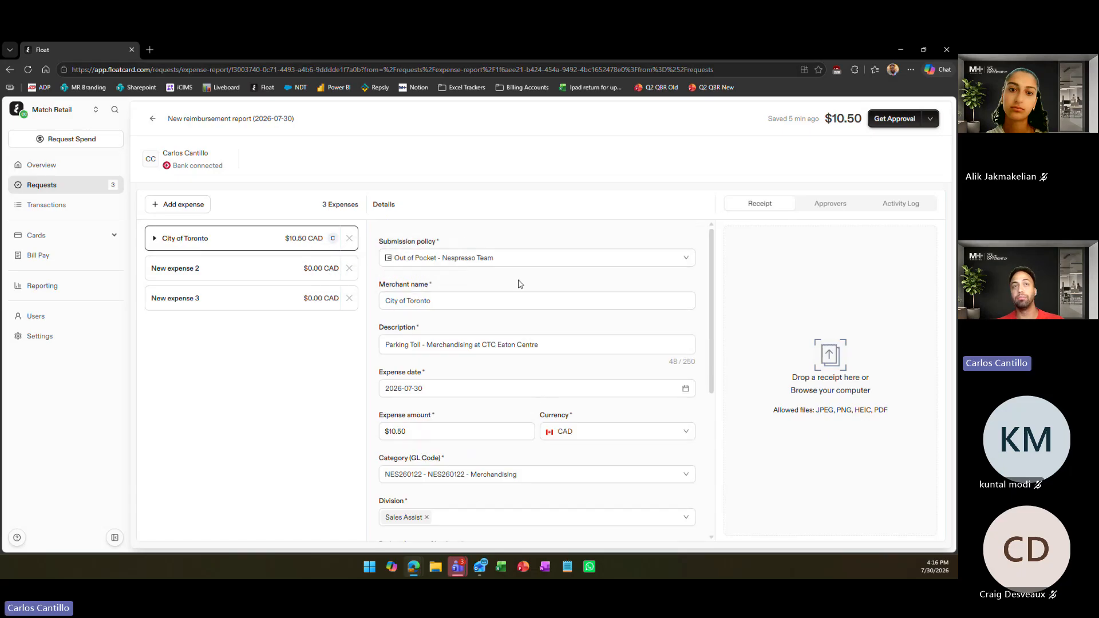
click(502, 257)
click(502, 257)
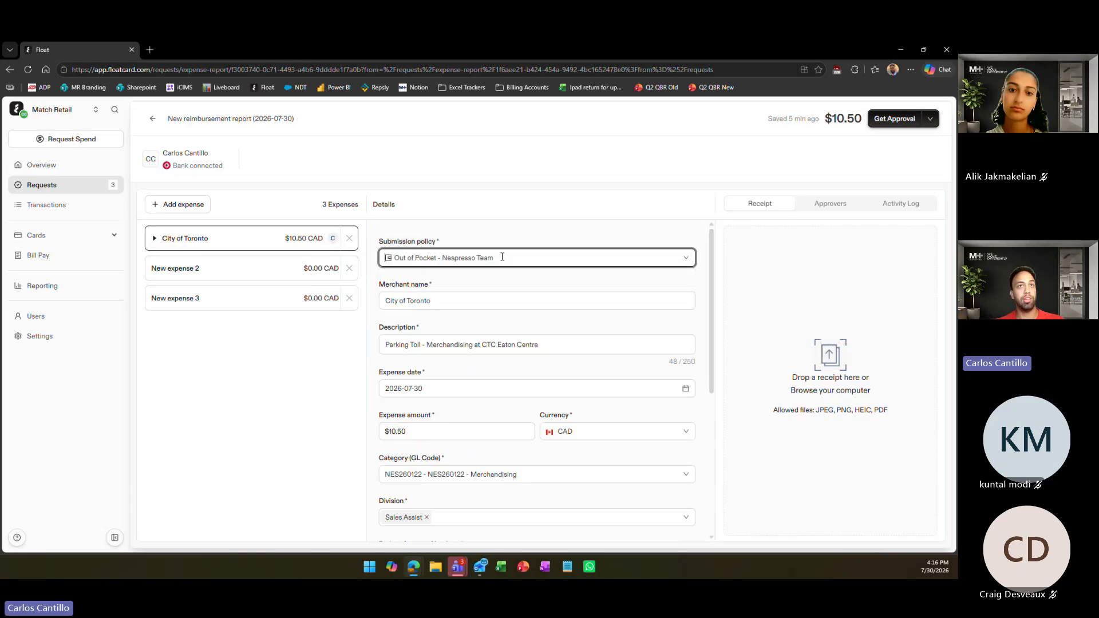
click(508, 244)
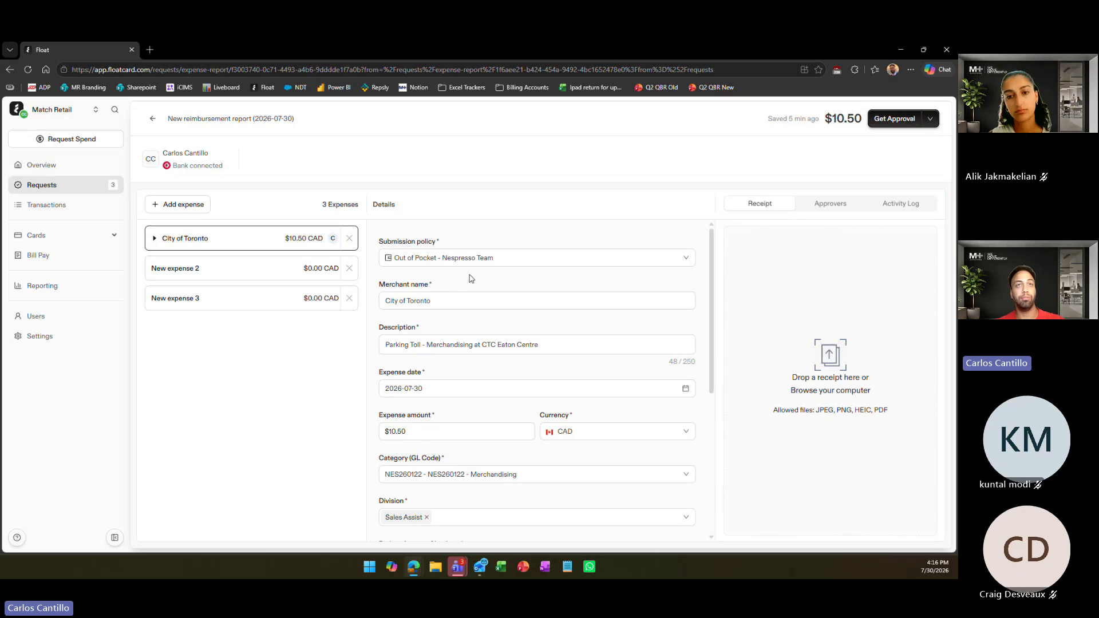
click(456, 259)
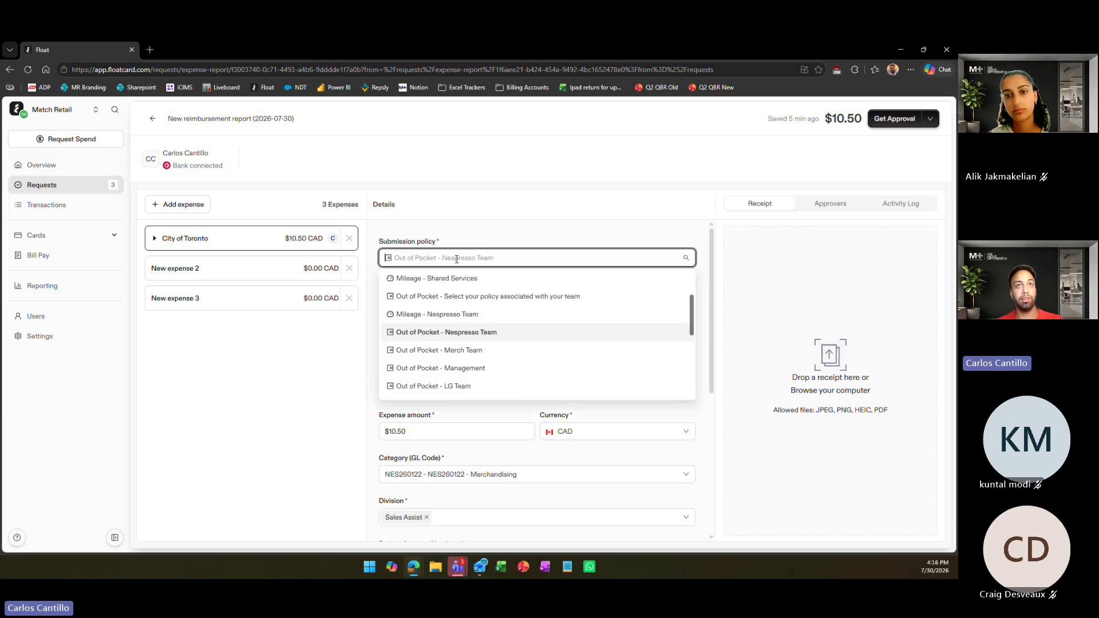
click(484, 246)
Check the merchant name, both parts of the parking description, and the expense amount of the City of Toronto expense
click(399, 301)
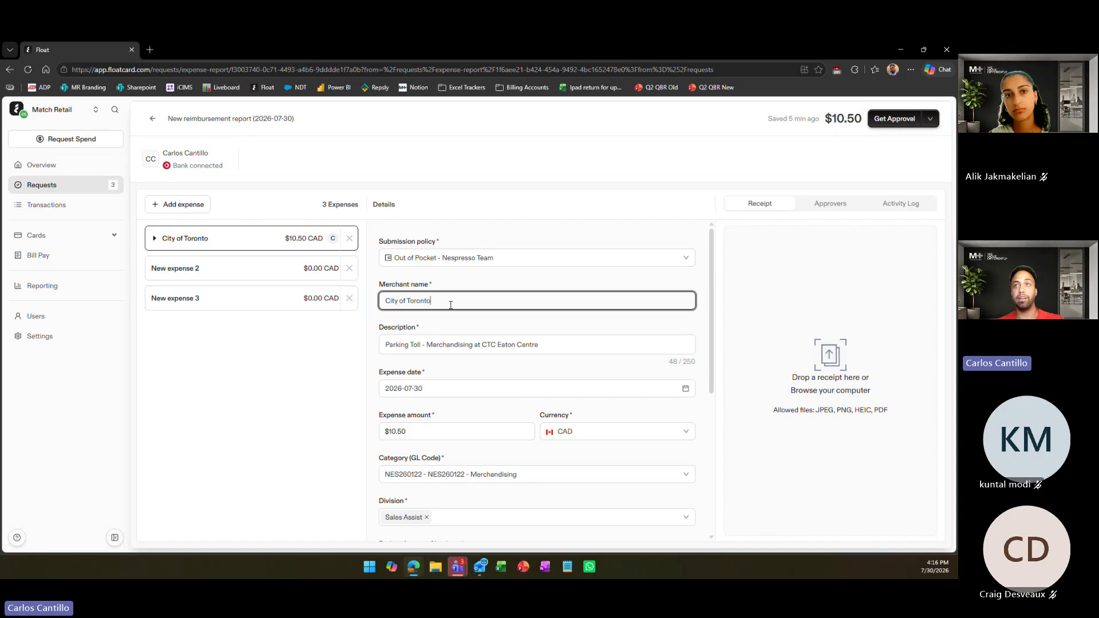
click(417, 344)
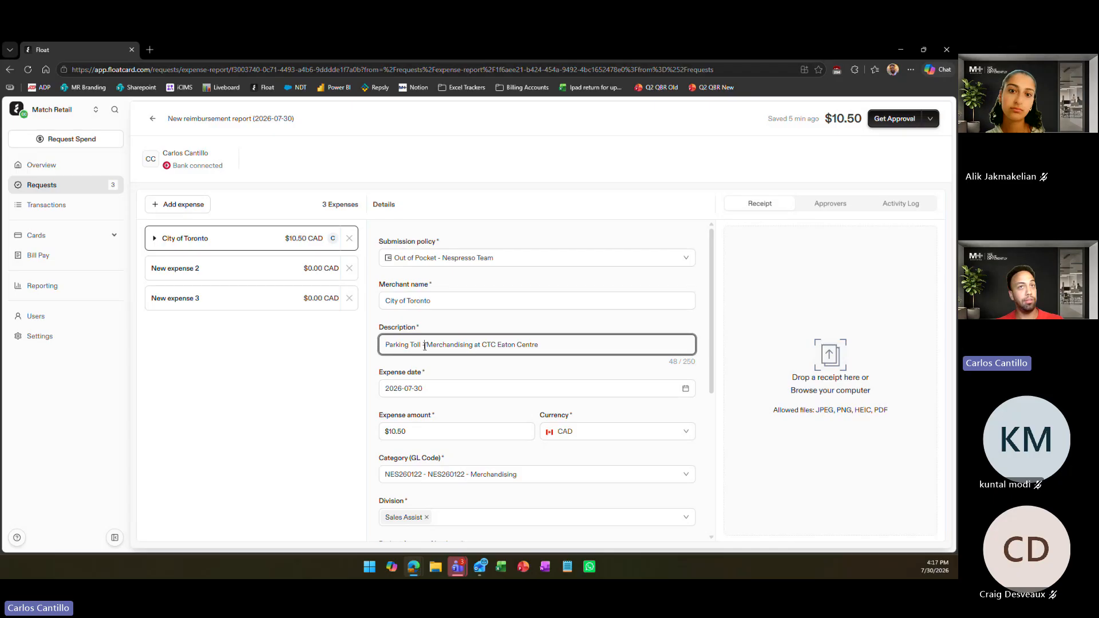
drag(442, 345, 594, 342)
click(562, 344)
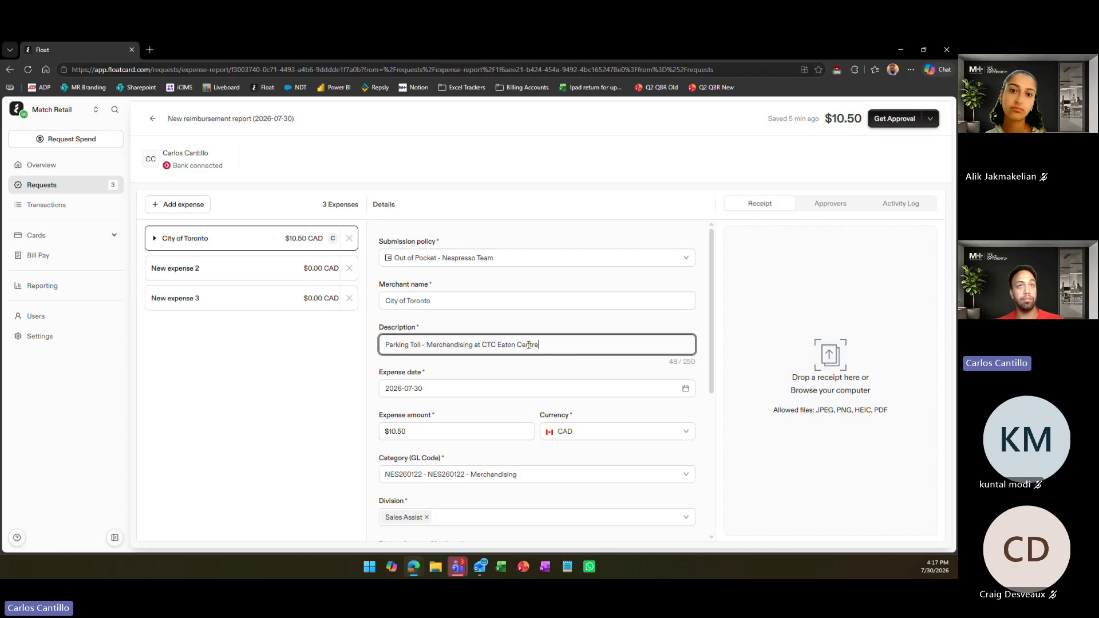
drag(424, 346, 373, 351)
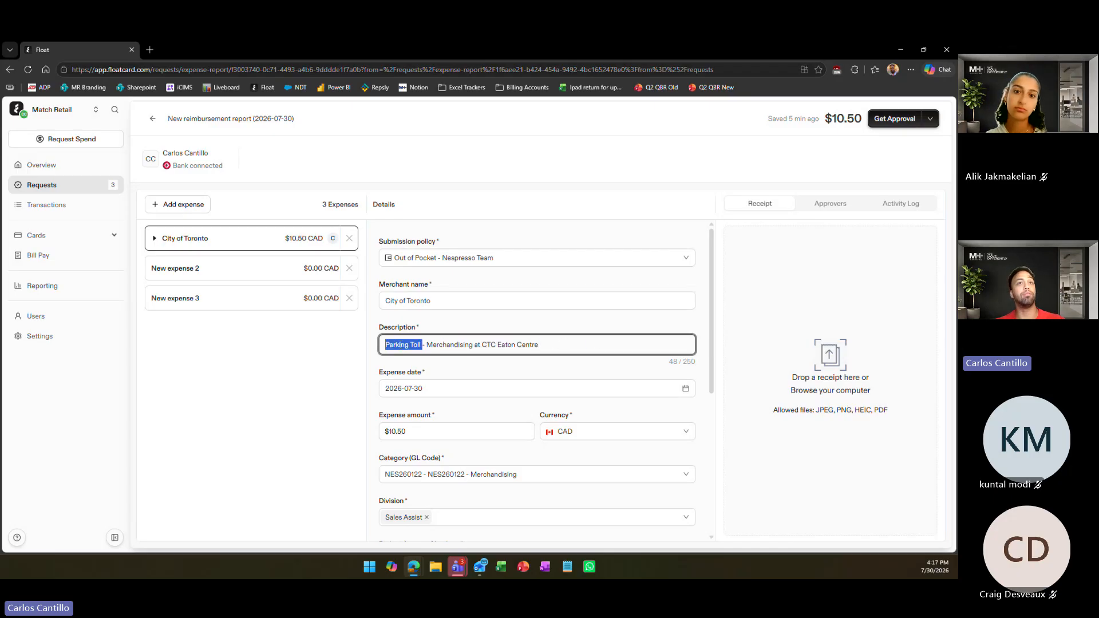
click(400, 345)
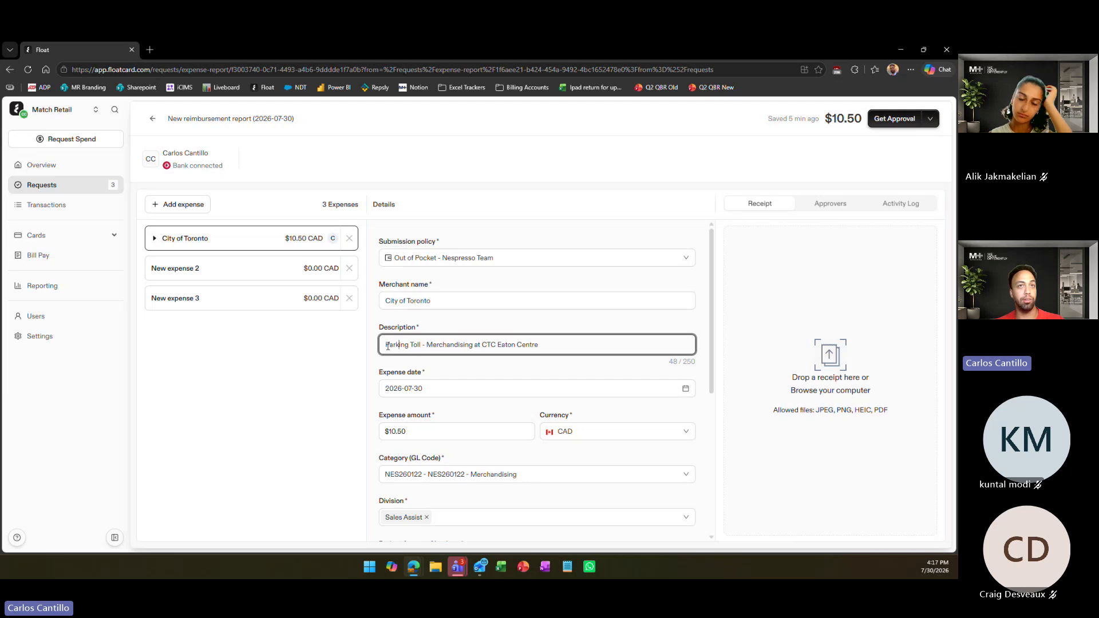
scroll(526, 377, down, 2)
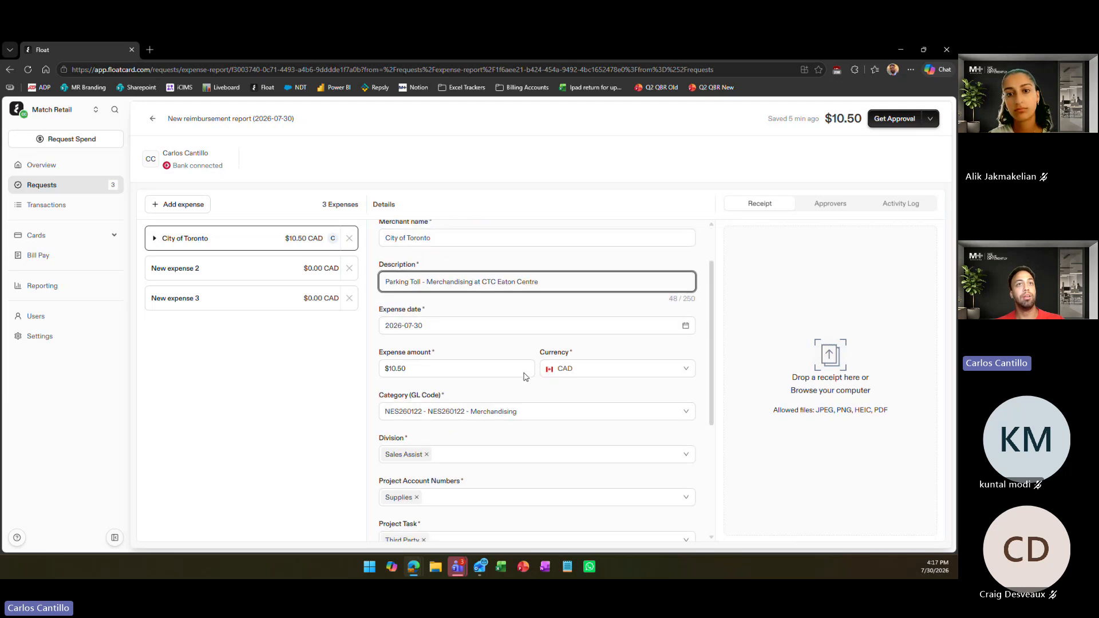
click(439, 362)
scroll(582, 364, down, 2)
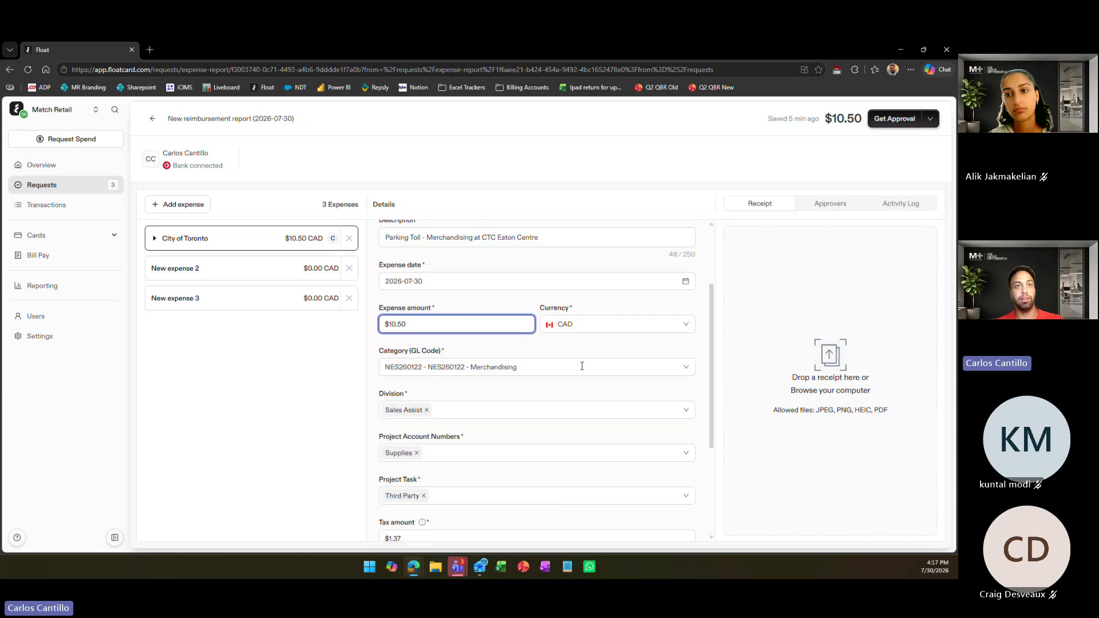
Try the Demo WM and TSR categories on the expense, and return it to NES260122 - Merchandising
click(506, 361)
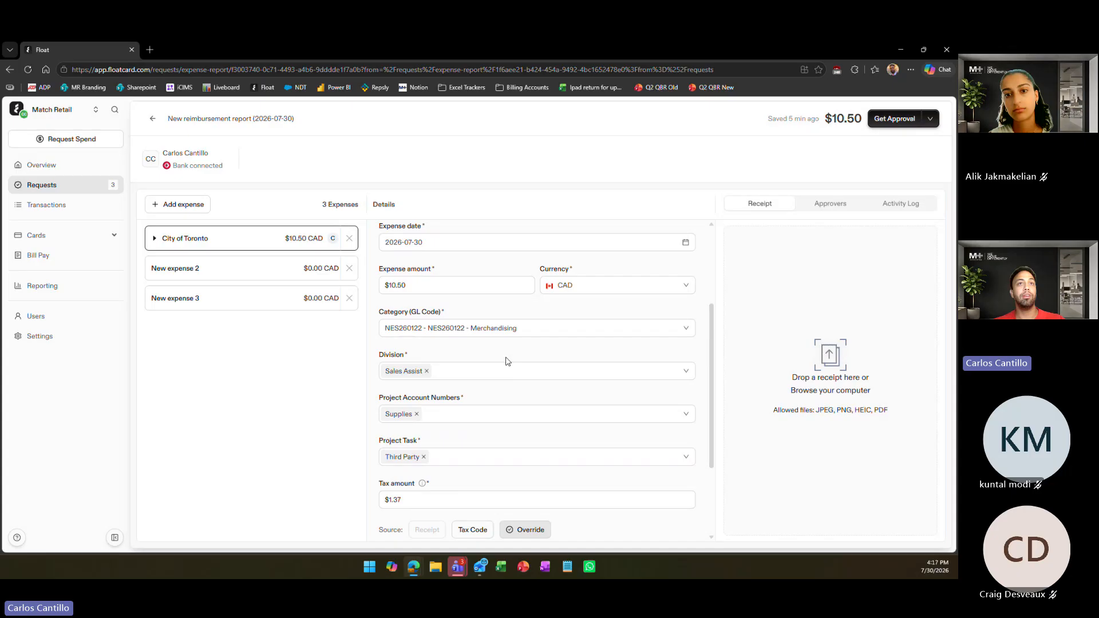
click(472, 330)
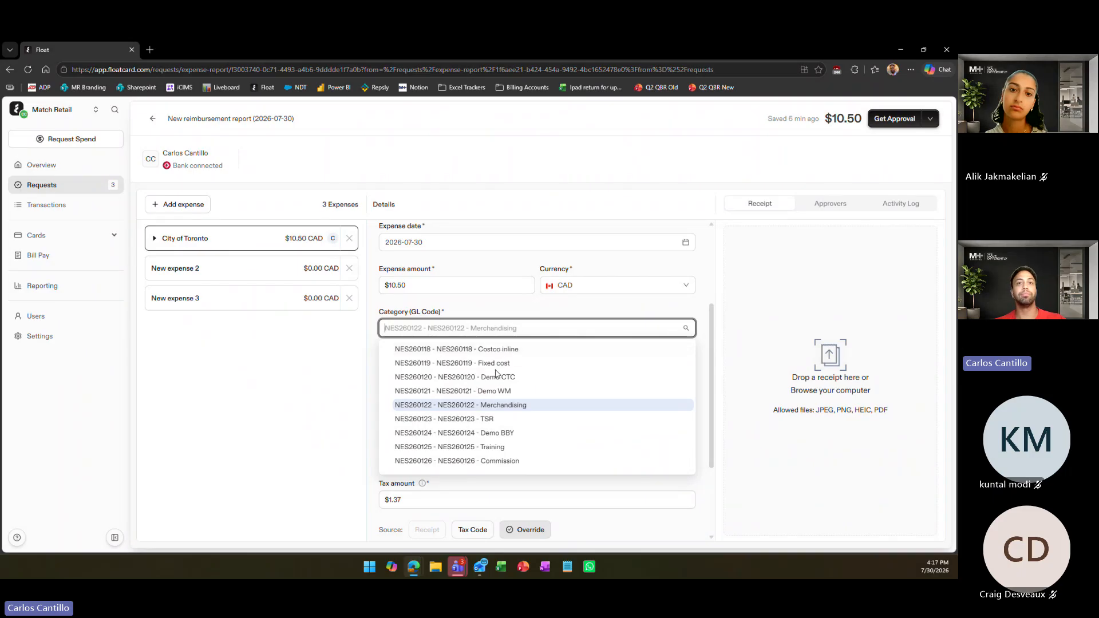
click(492, 391)
click(491, 328)
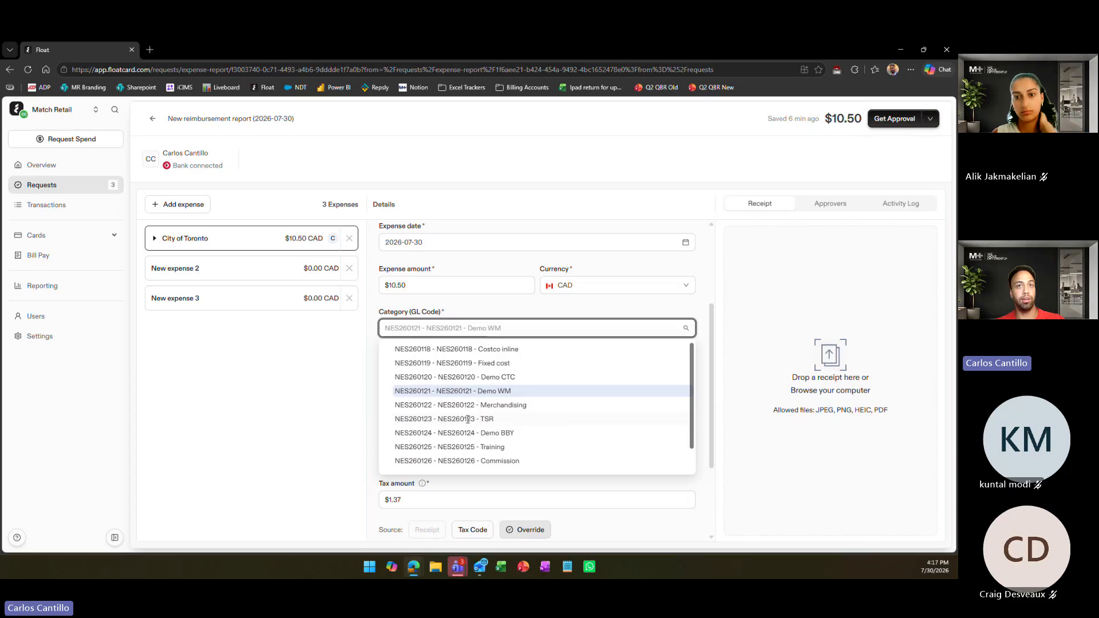
click(467, 421)
click(491, 328)
click(501, 406)
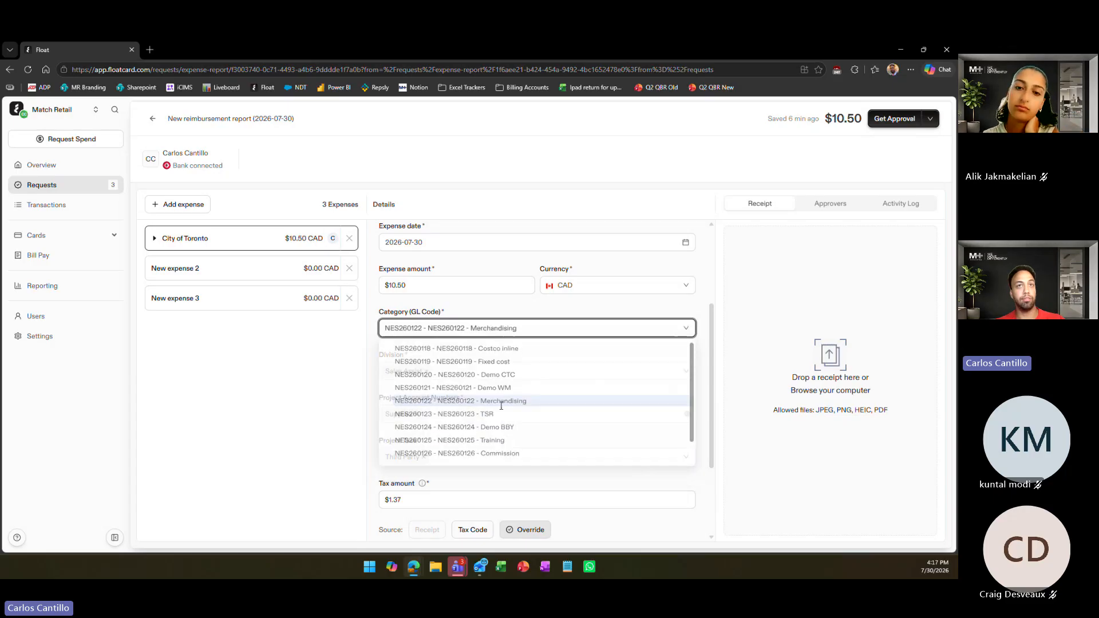
Examine the division options available for the City of Toronto expense without changing the selection
scroll(537, 314, up, 3)
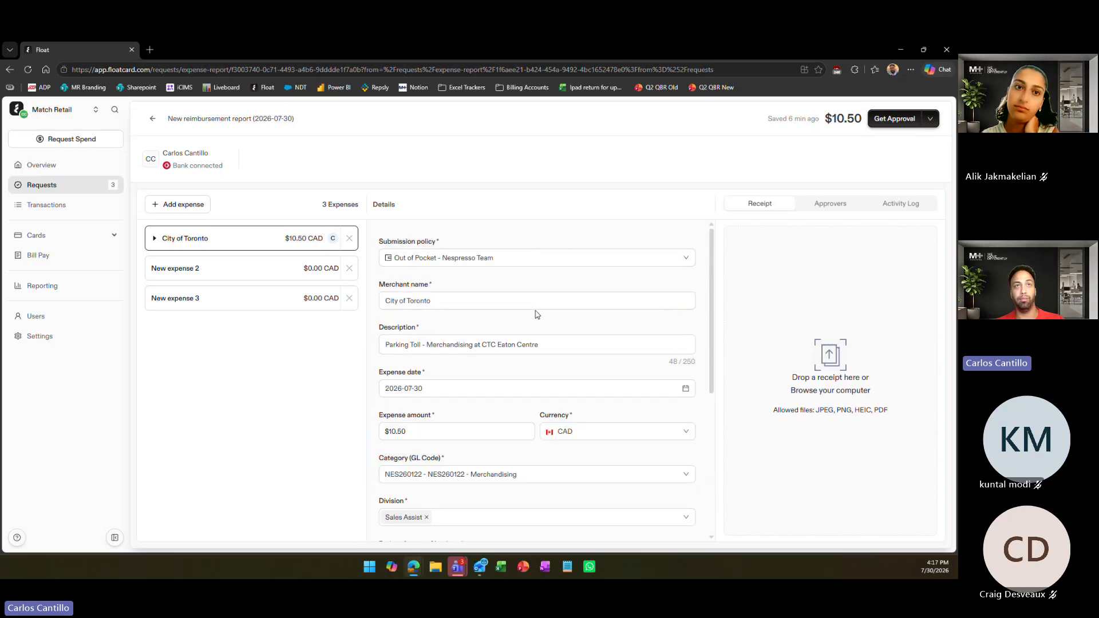
scroll(537, 315, down, 3)
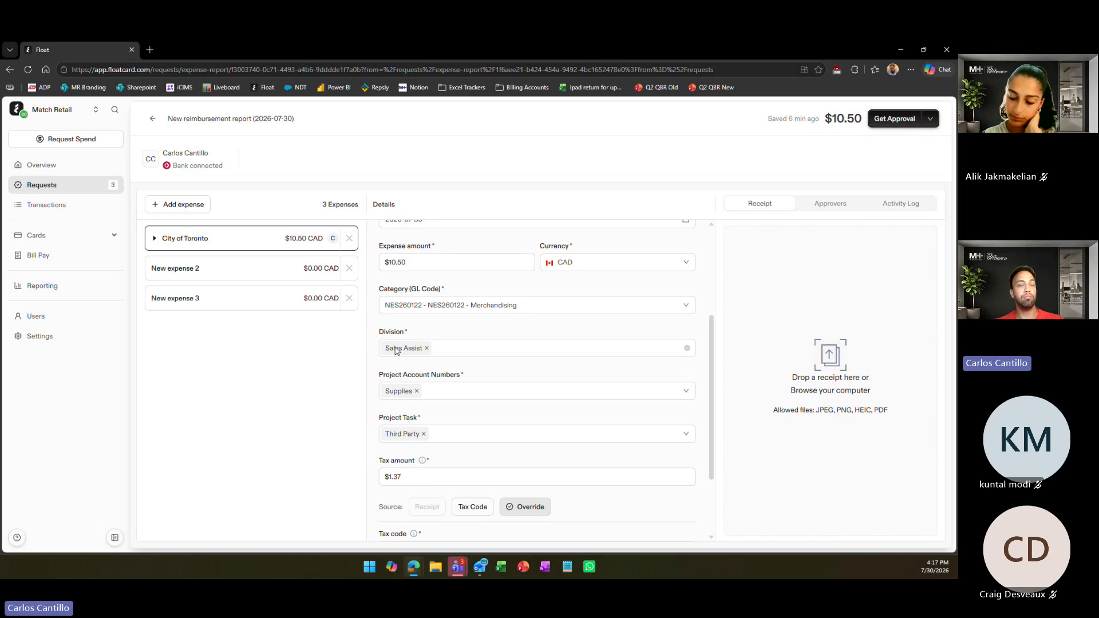
click(458, 352)
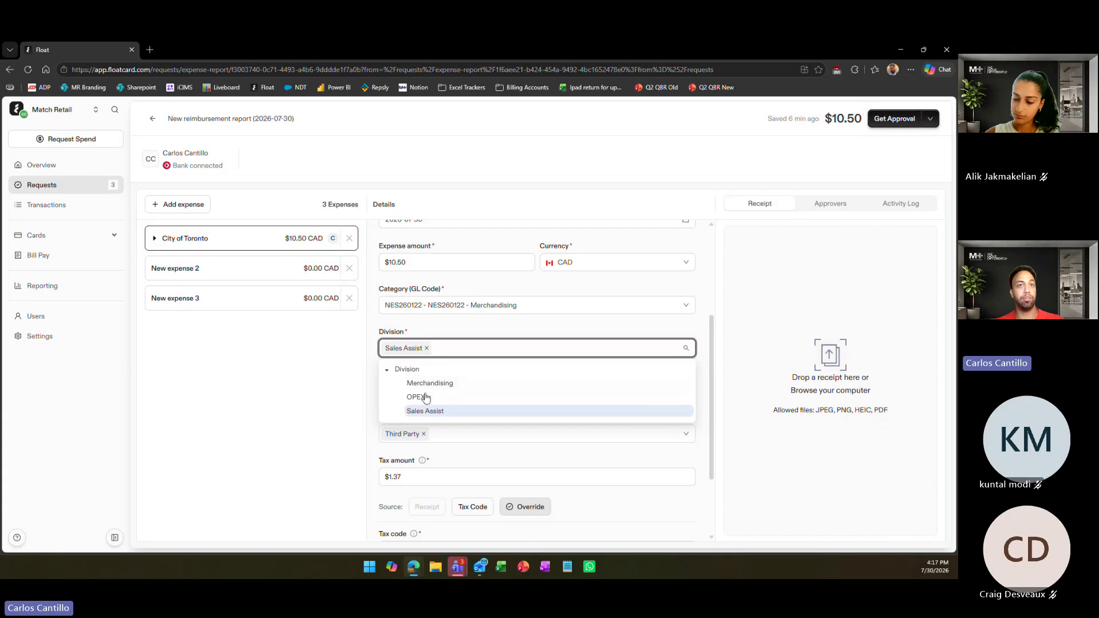
click(479, 330)
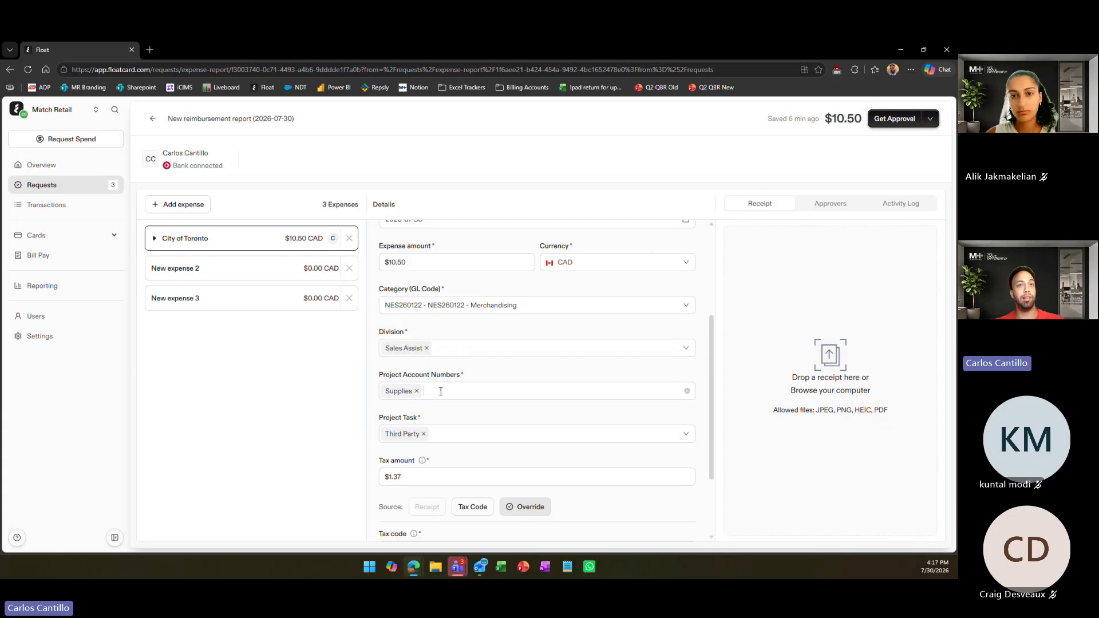
Replace the expense's Supplies project account with Travel - Parking & Tolls
click(441, 392)
scroll(442, 441, down, 1)
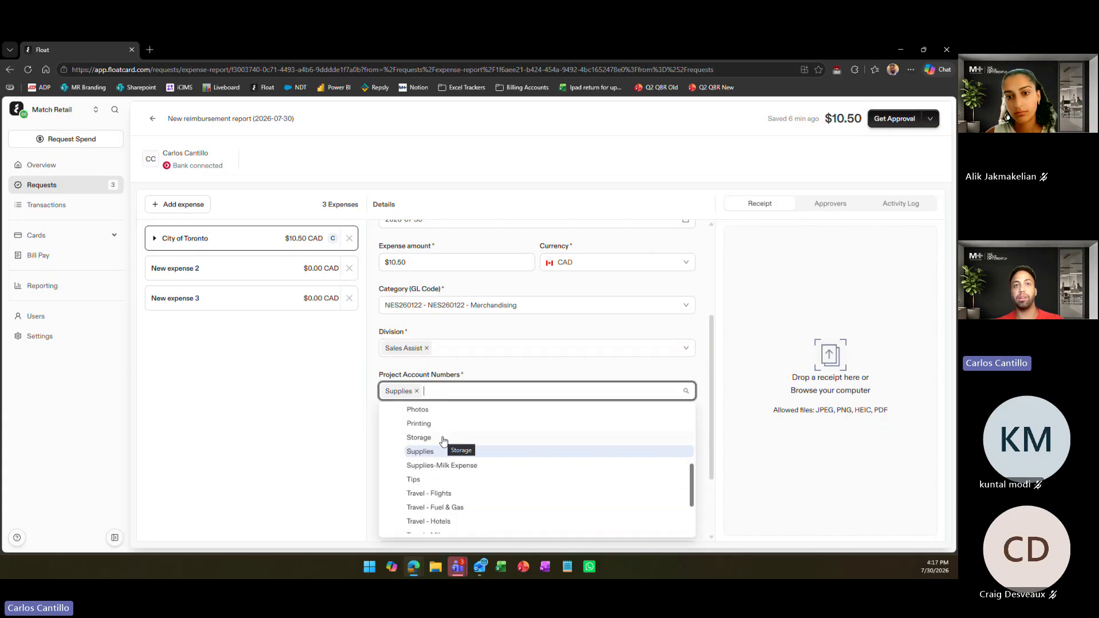
scroll(442, 441, down, 2)
click(456, 469)
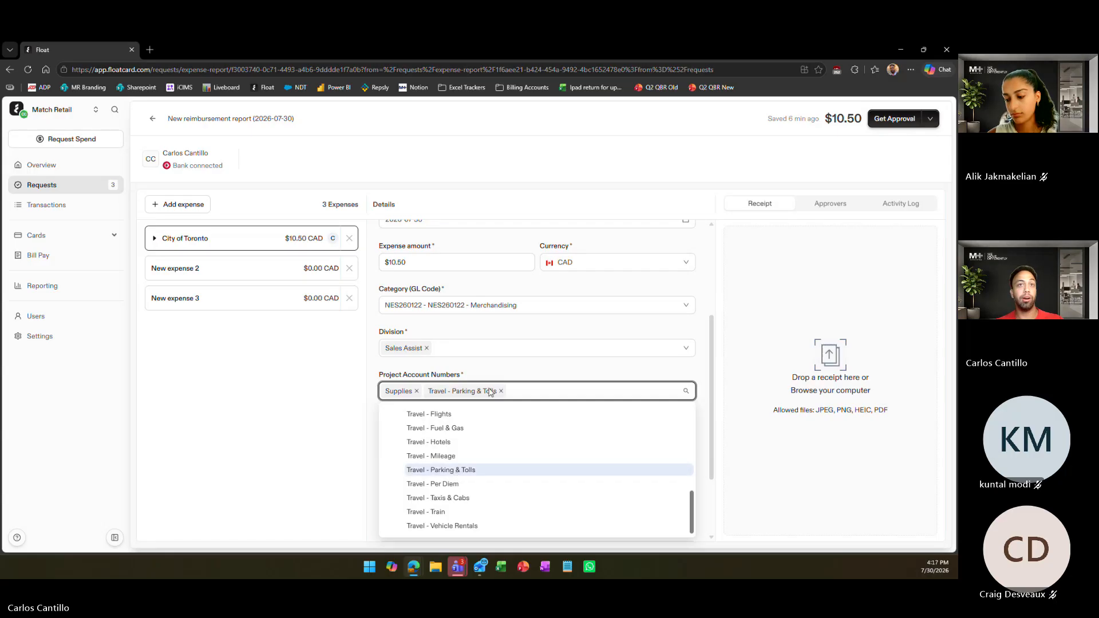
click(416, 391)
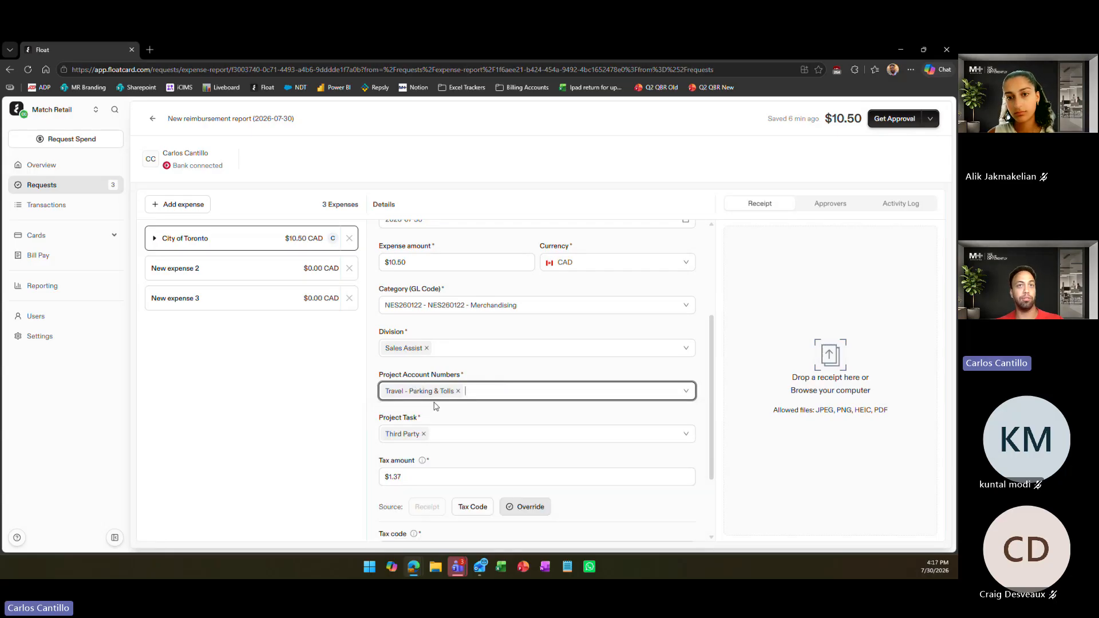
Replace the expense's Third Party project task with Travel
click(424, 434)
click(417, 497)
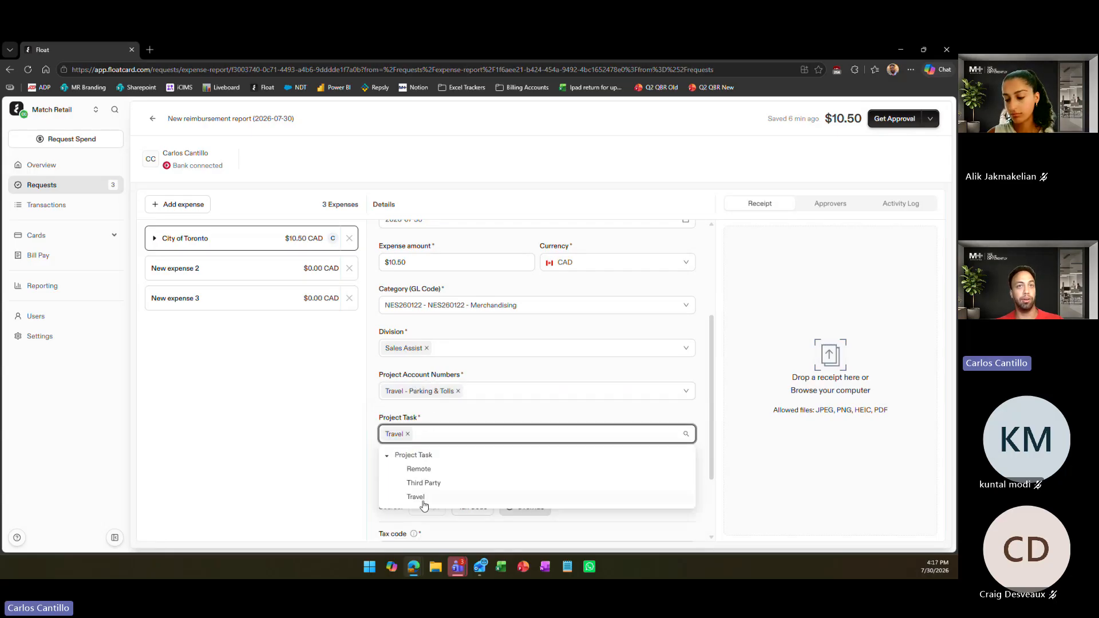
click(506, 408)
scroll(506, 409, up, 3)
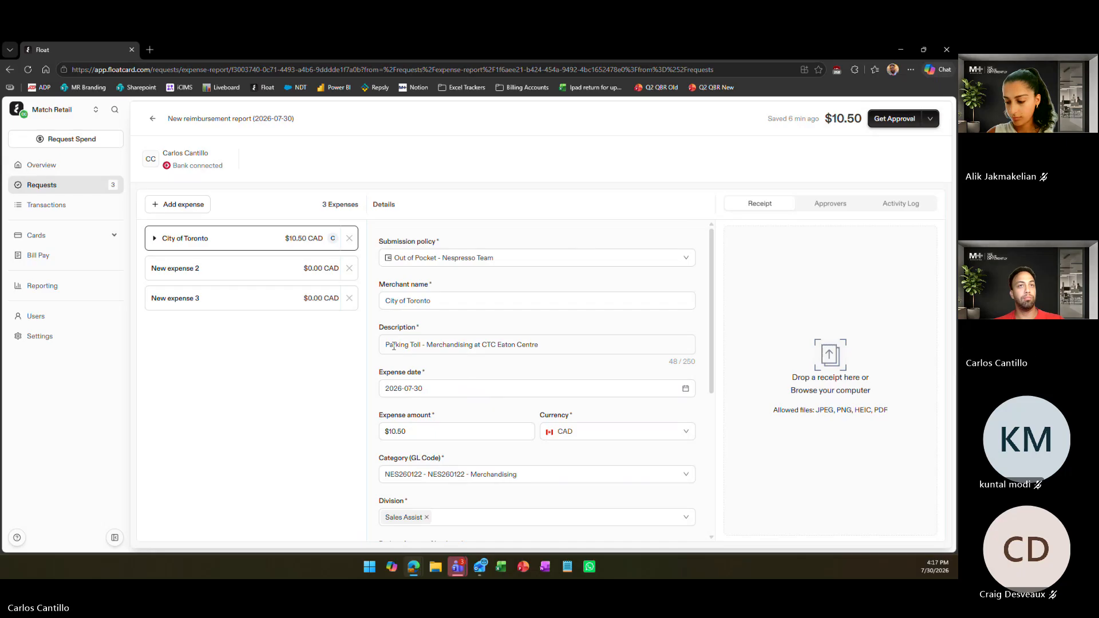
Review the City of Toronto expense's description, project account, project task and tax details without changing them
drag(392, 345, 449, 346)
click(449, 346)
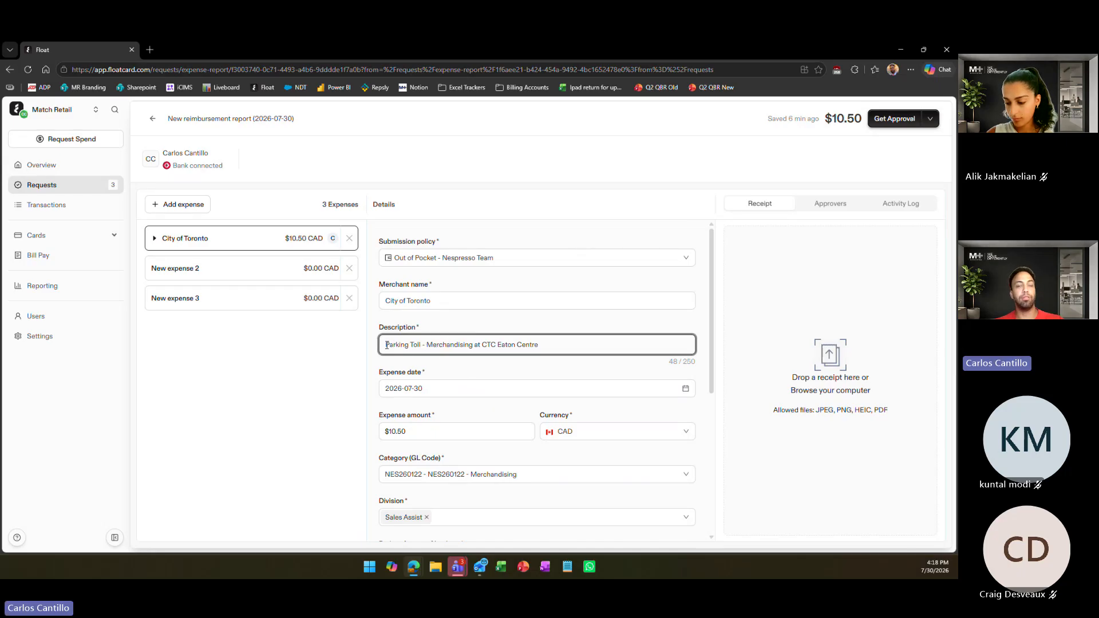
scroll(395, 347, down, 3)
scroll(409, 349, up, 3)
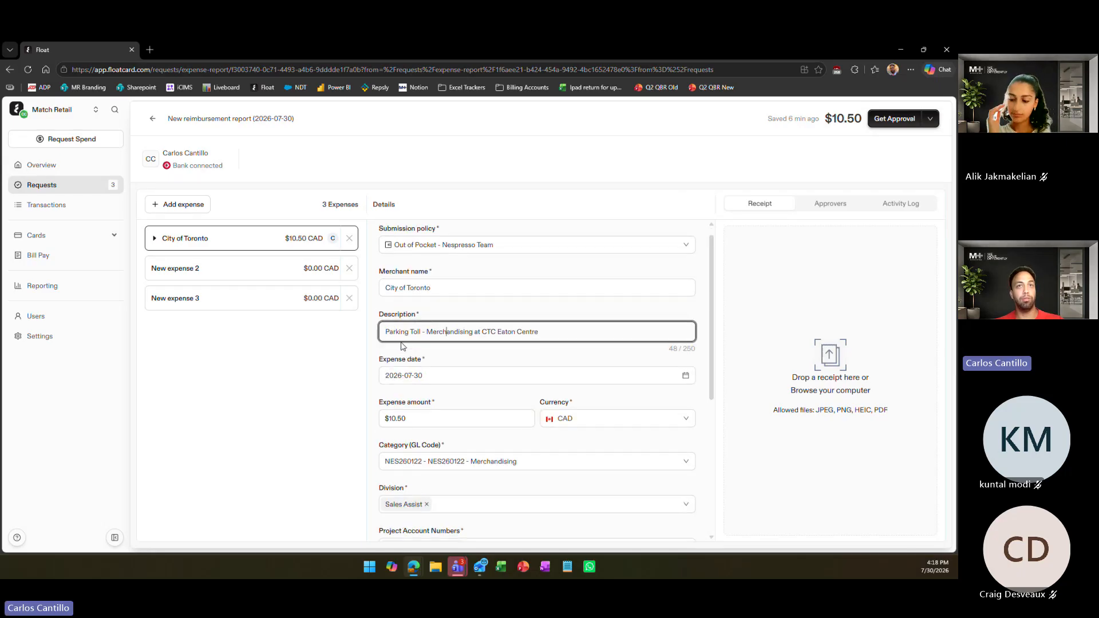
scroll(403, 346, down, 3)
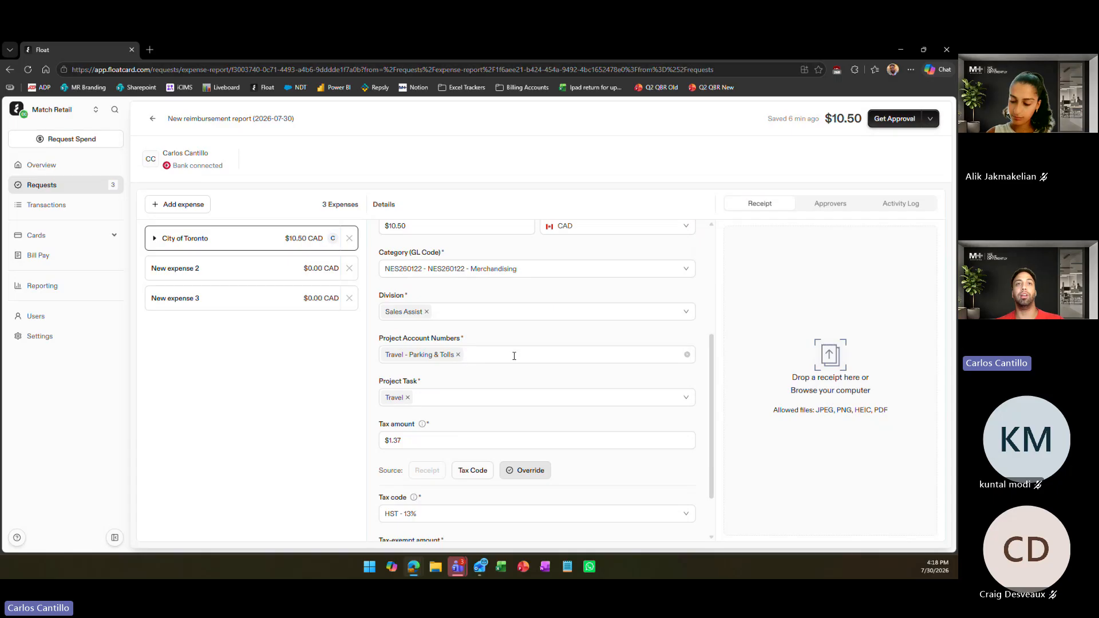
click(514, 355)
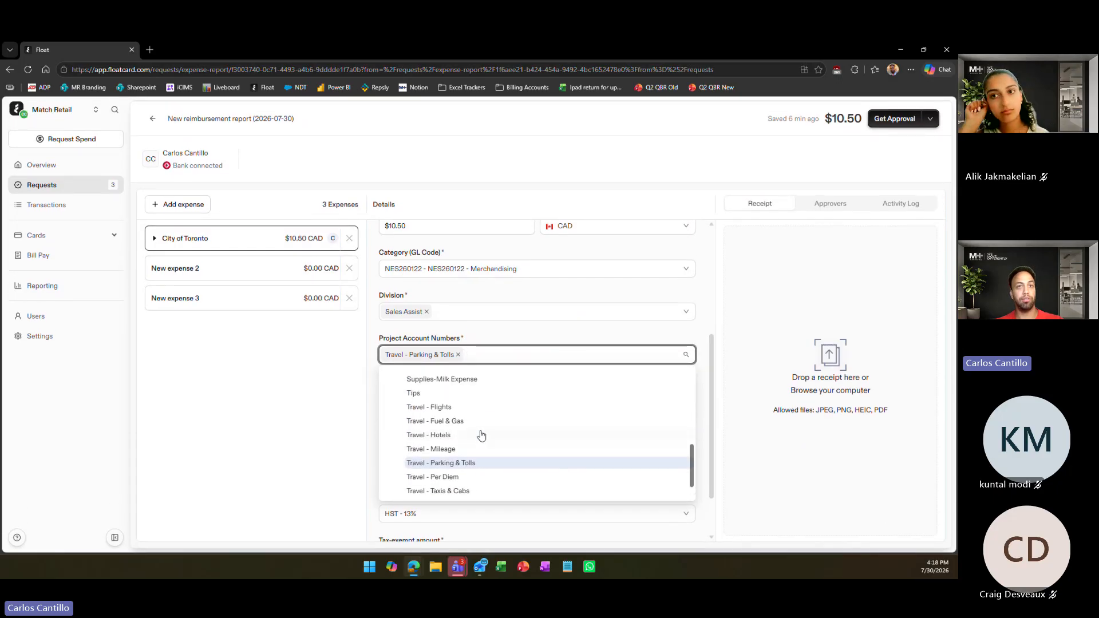
click(491, 339)
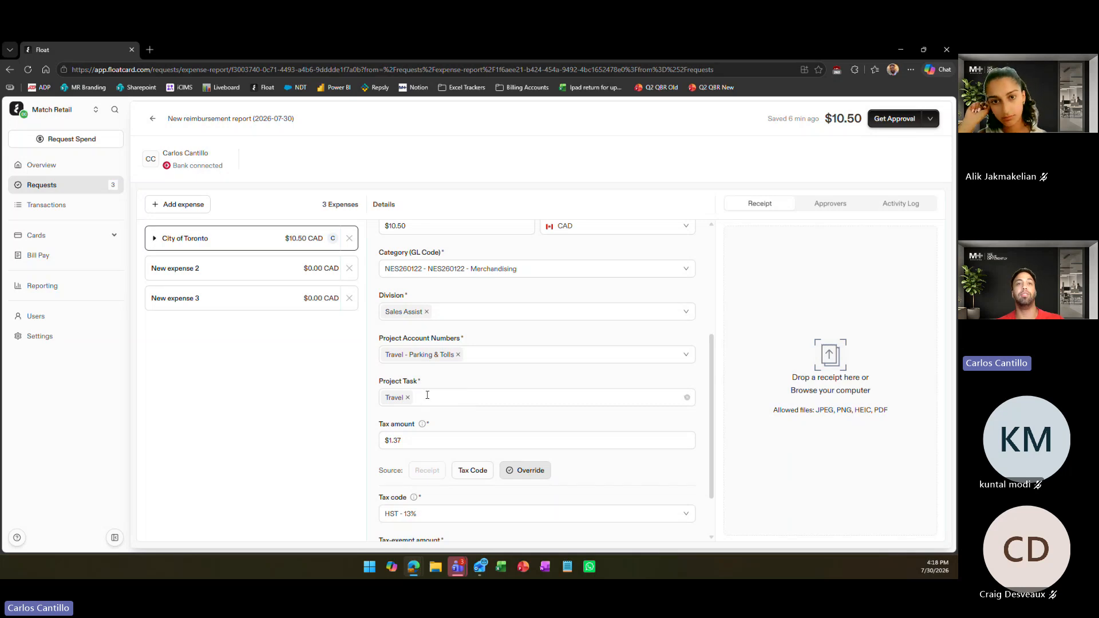
click(427, 395)
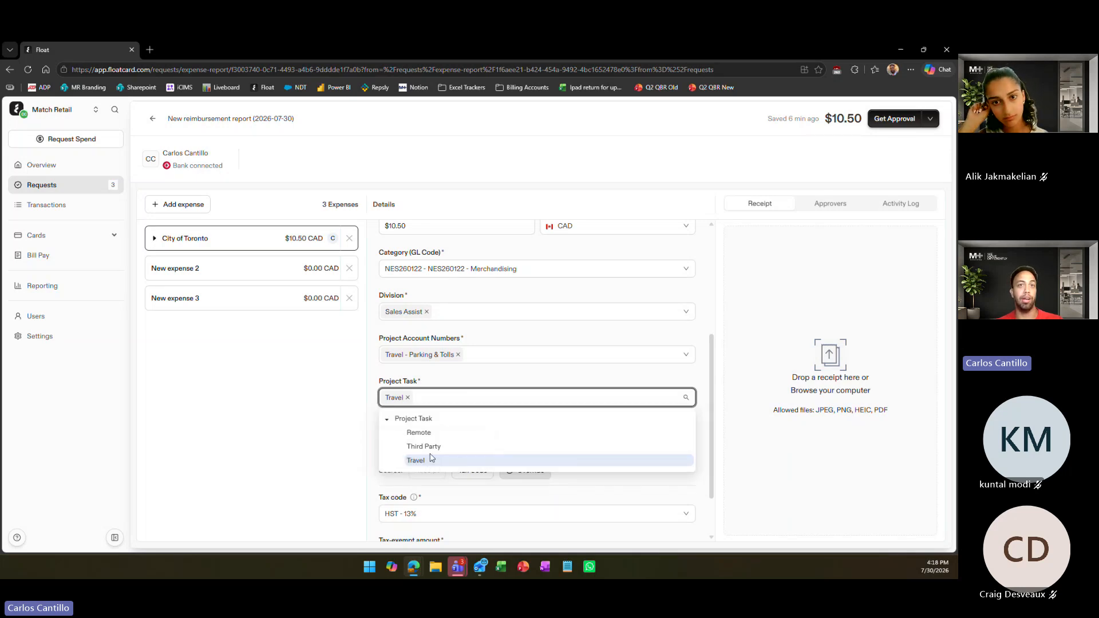
click(455, 388)
scroll(457, 390, down, 1)
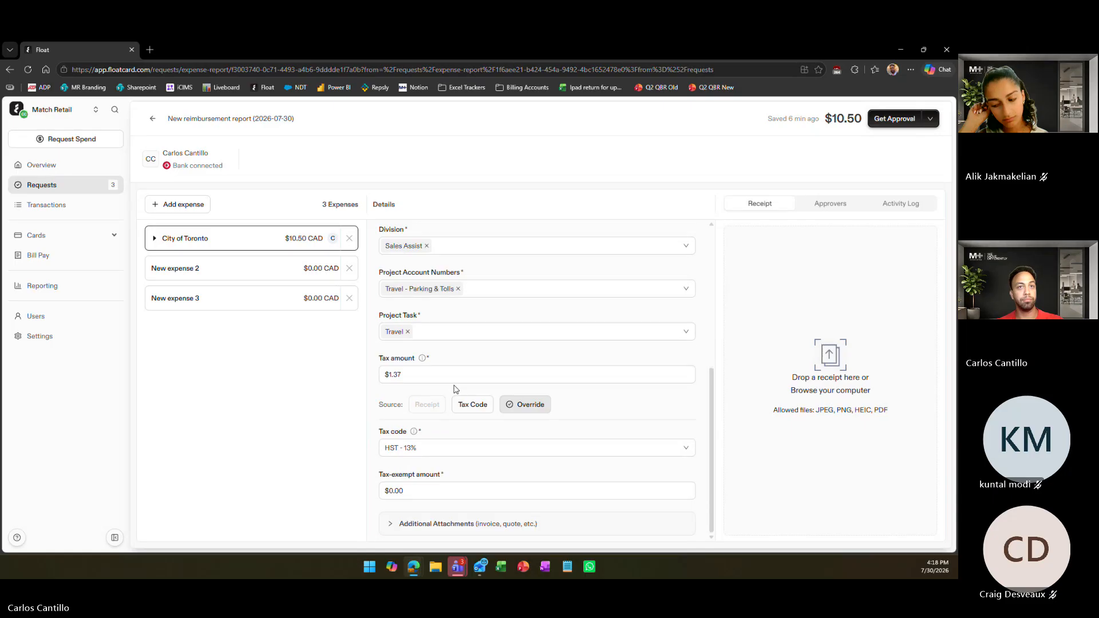
scroll(558, 423, up, 4)
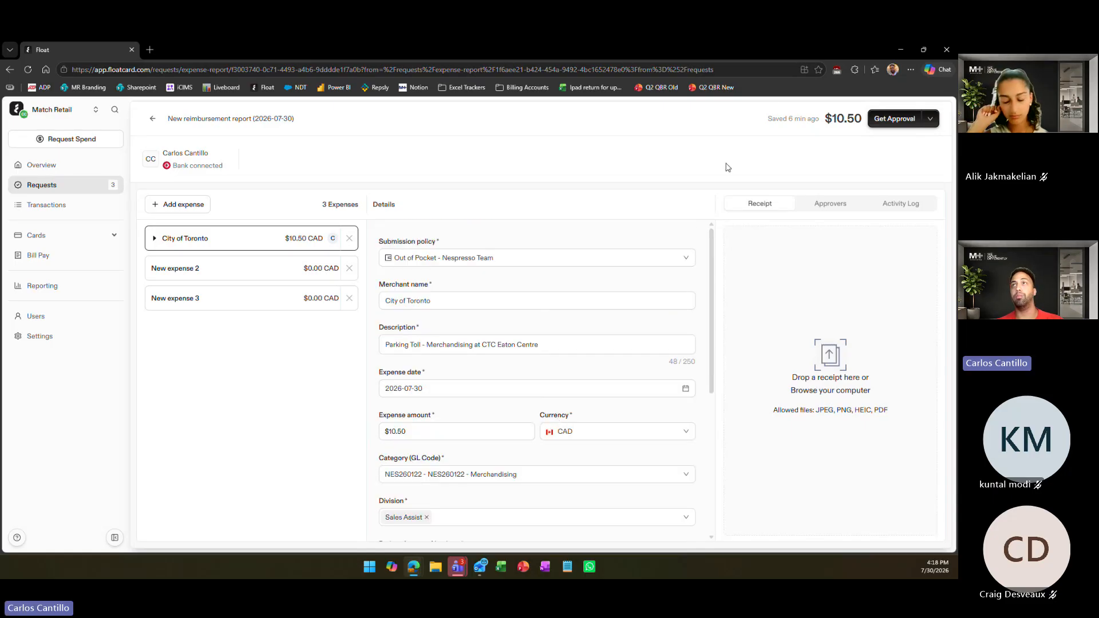
Delete the two empty $0.00 expenses from the reimbursement report, keeping only the City of Toronto expense
click(349, 269)
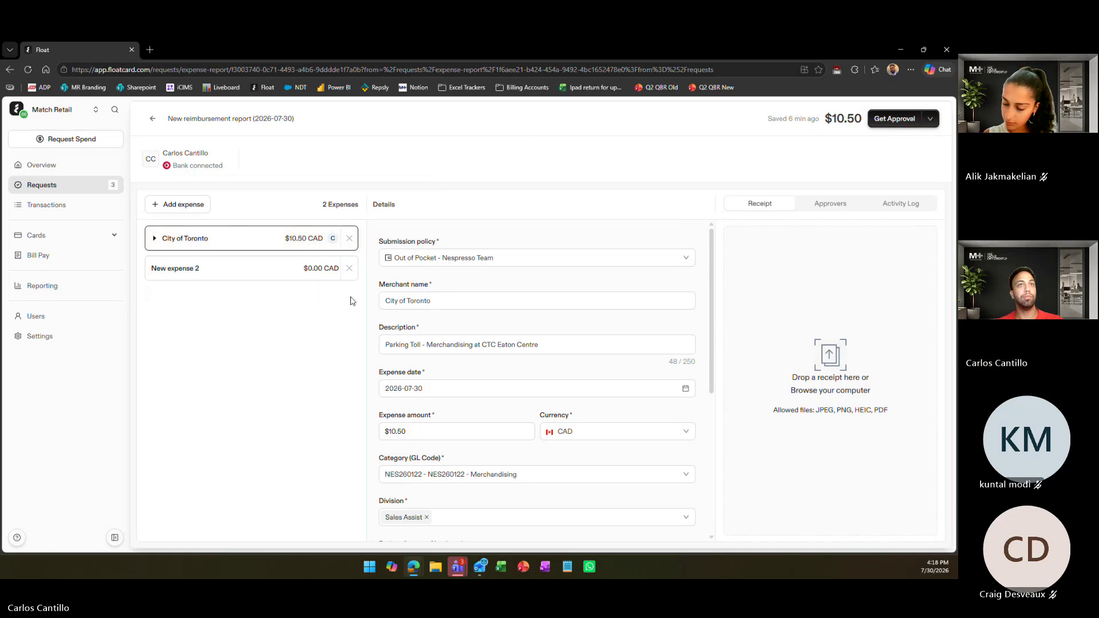
click(349, 269)
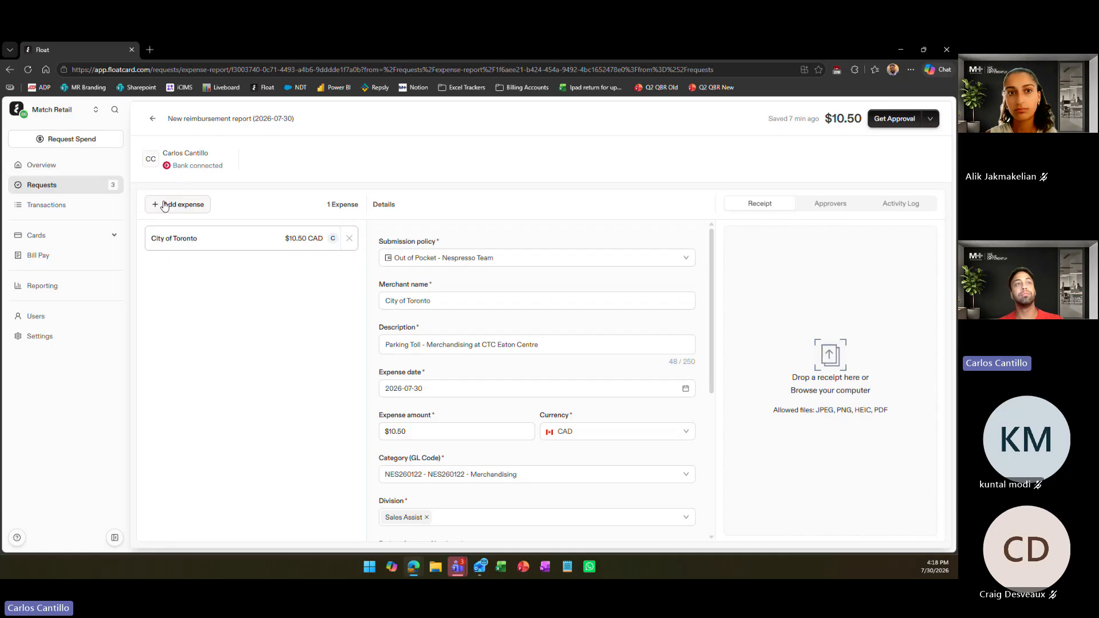
Add another expense to the report, check its available submission policies, and remove the empty expense again
click(166, 205)
click(463, 259)
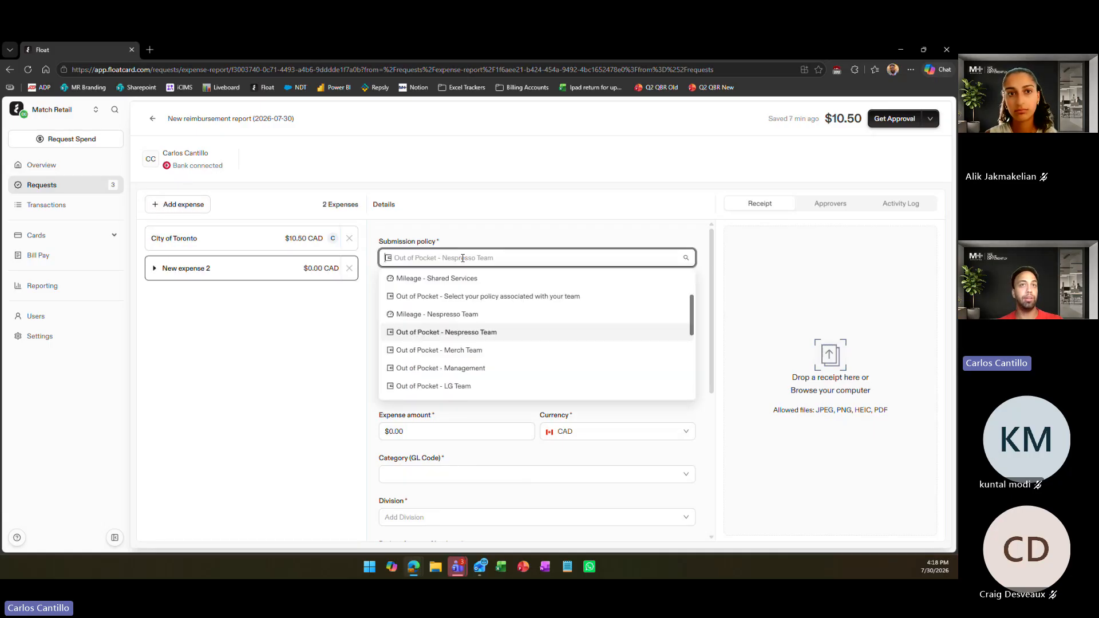
click(309, 341)
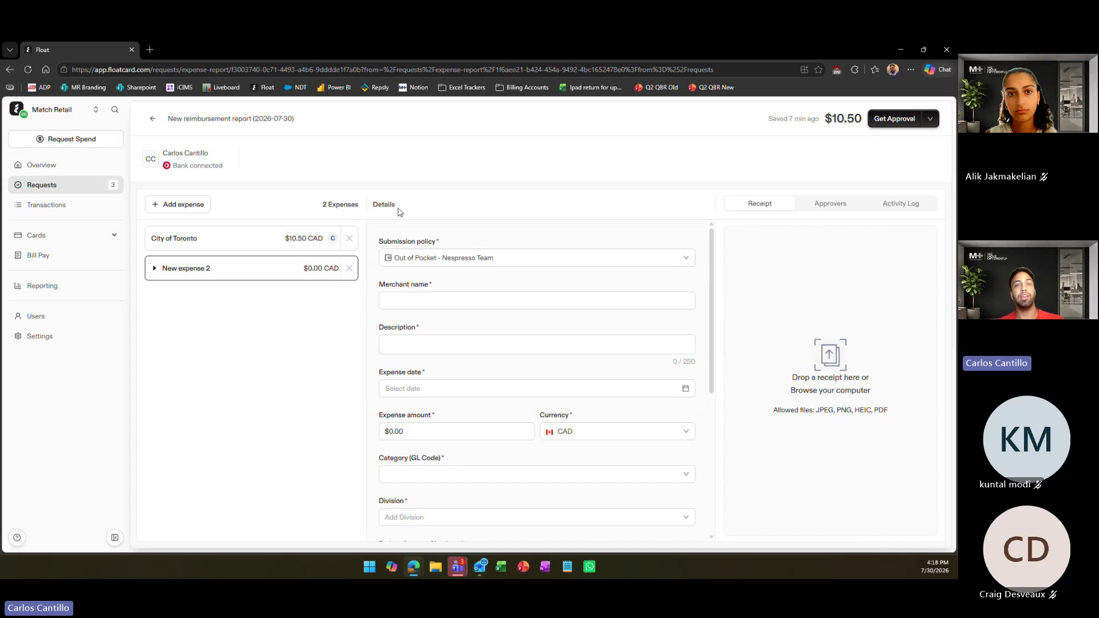
click(494, 253)
click(385, 275)
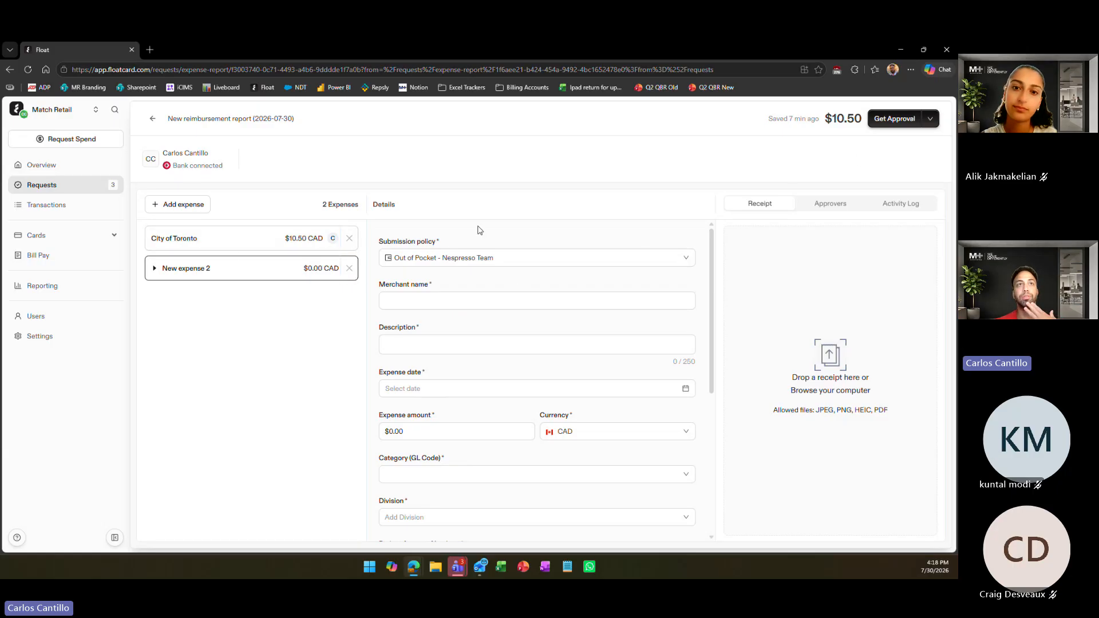
click(349, 268)
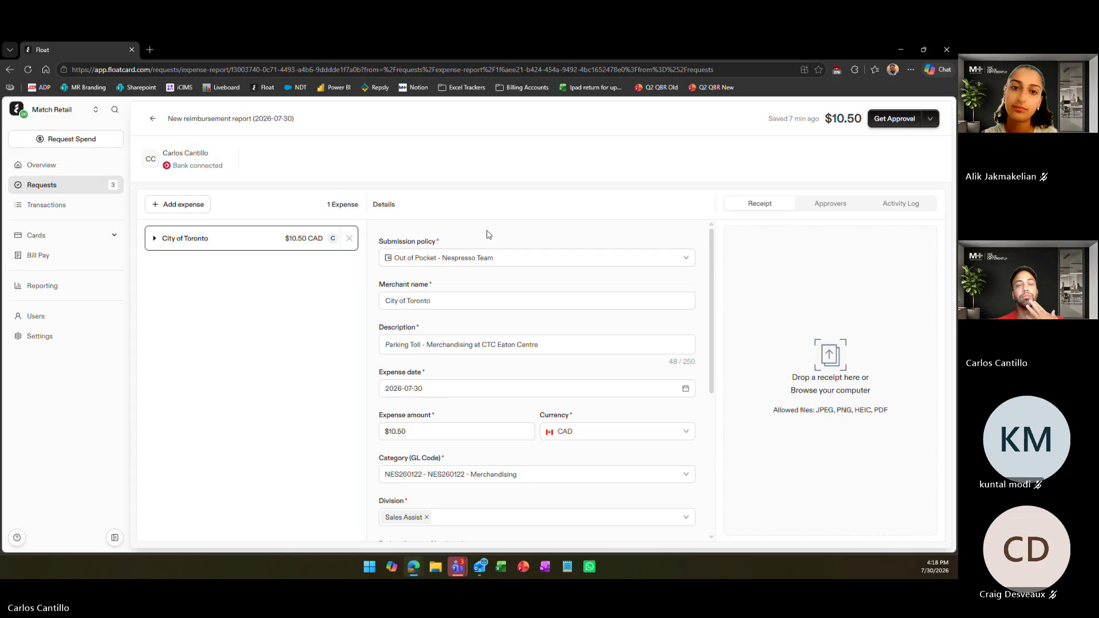
Attach costco_results_no_title as the City of Toronto expense's receipt and submit the report for approval
click(884, 125)
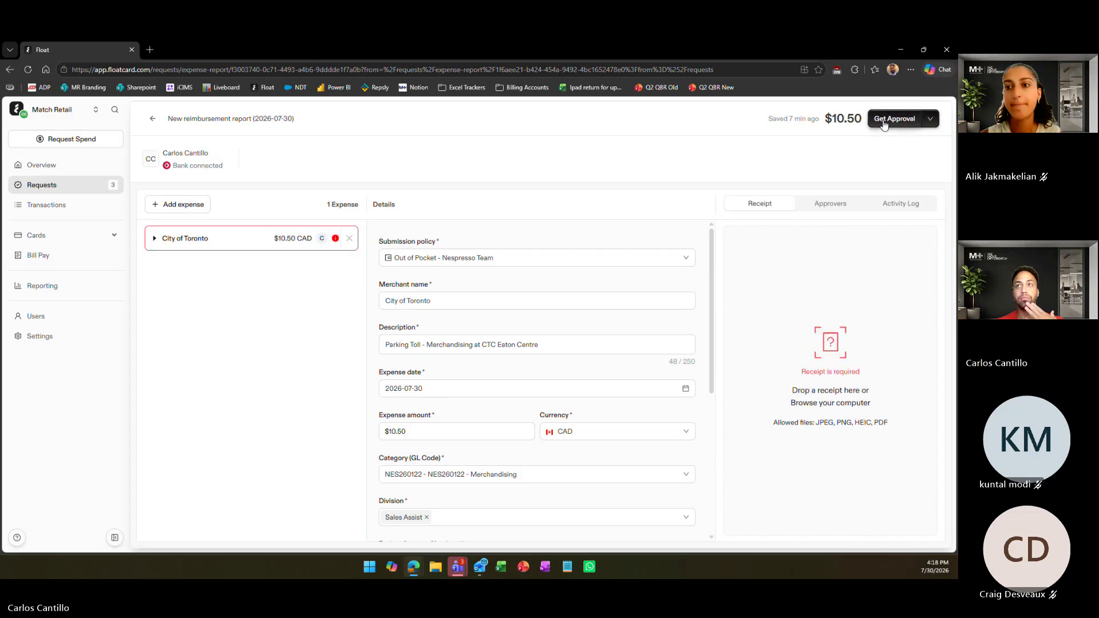
click(825, 389)
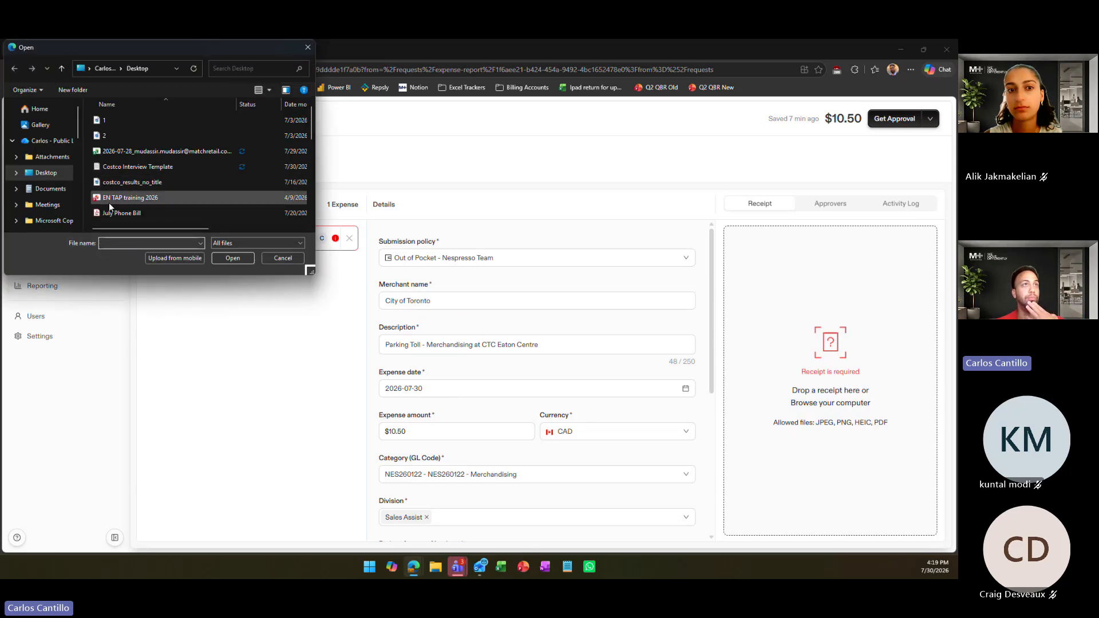
double_click(129, 183)
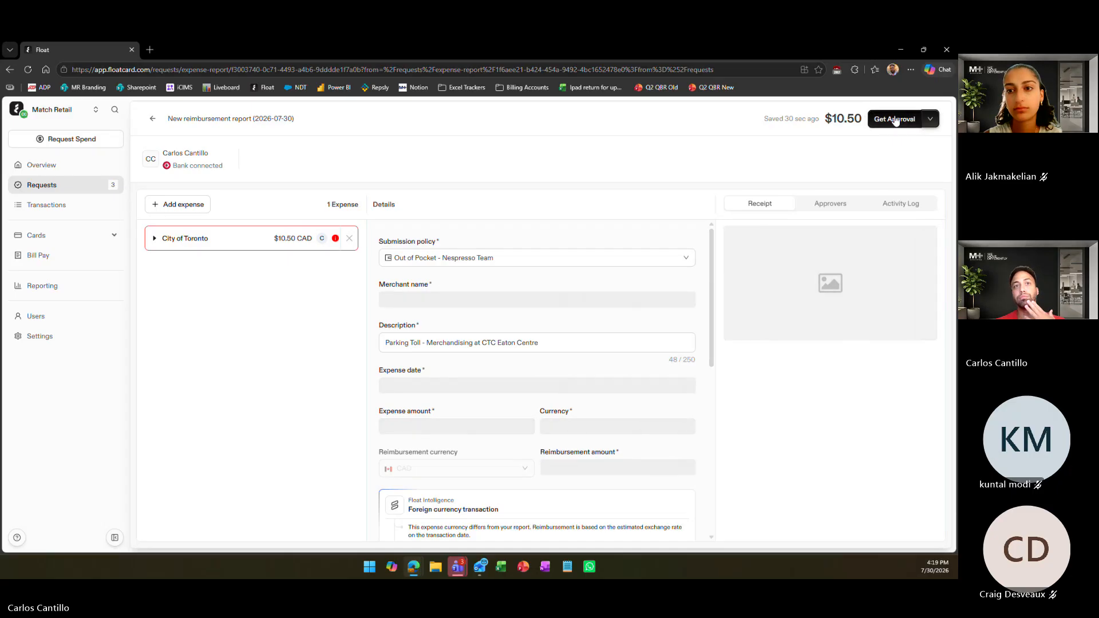
click(896, 119)
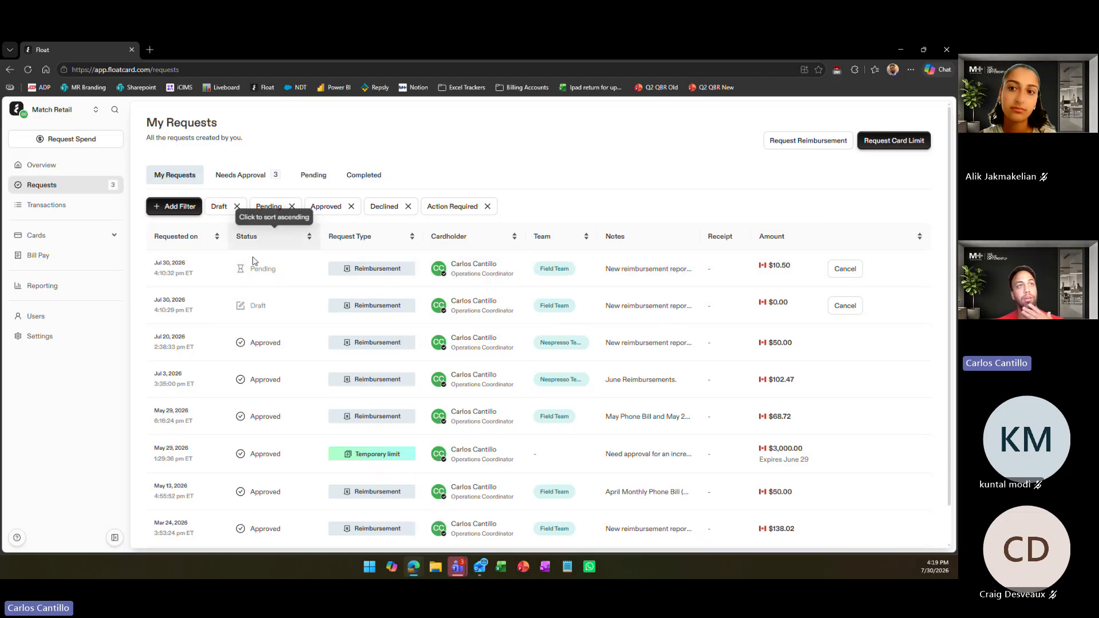
Open the submitted $10.50 reimbursement report from the request list and review its expense details
click(724, 273)
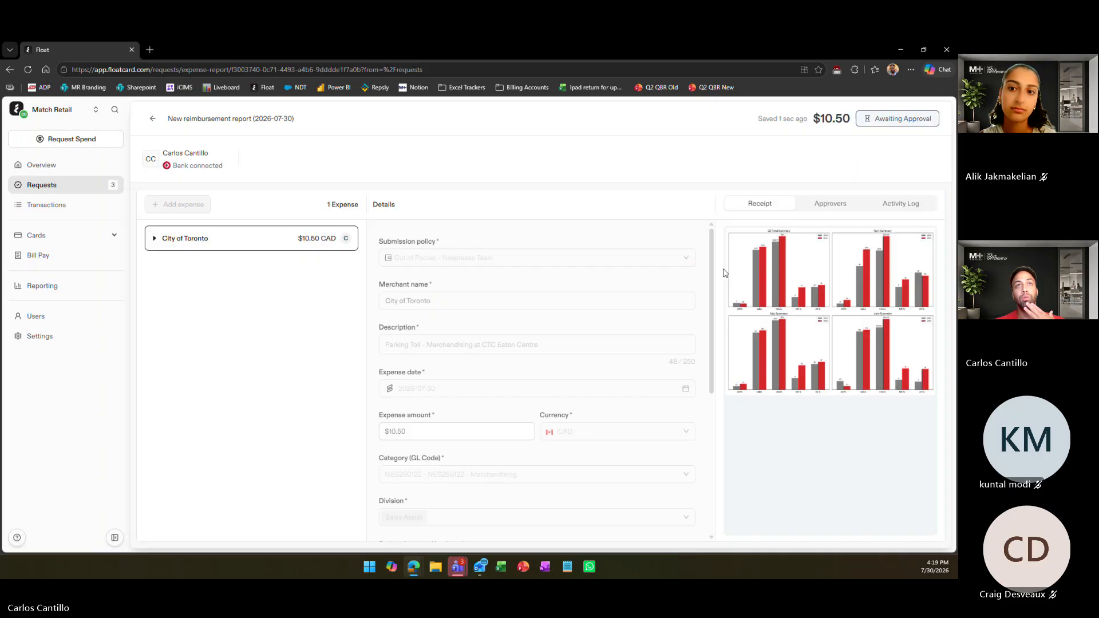
click(154, 120)
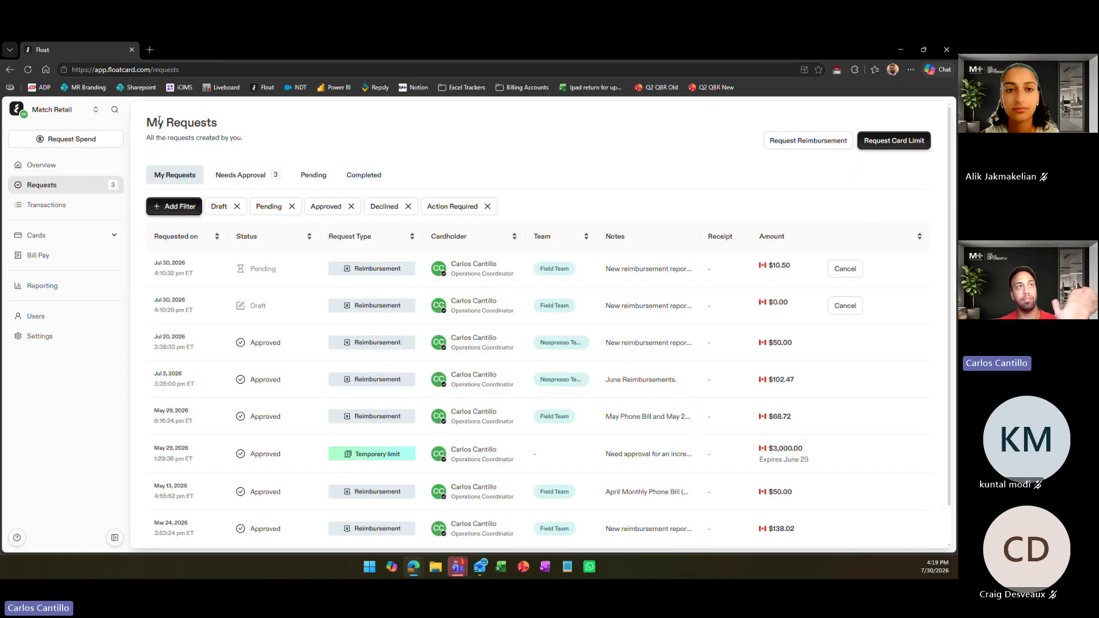
click(276, 277)
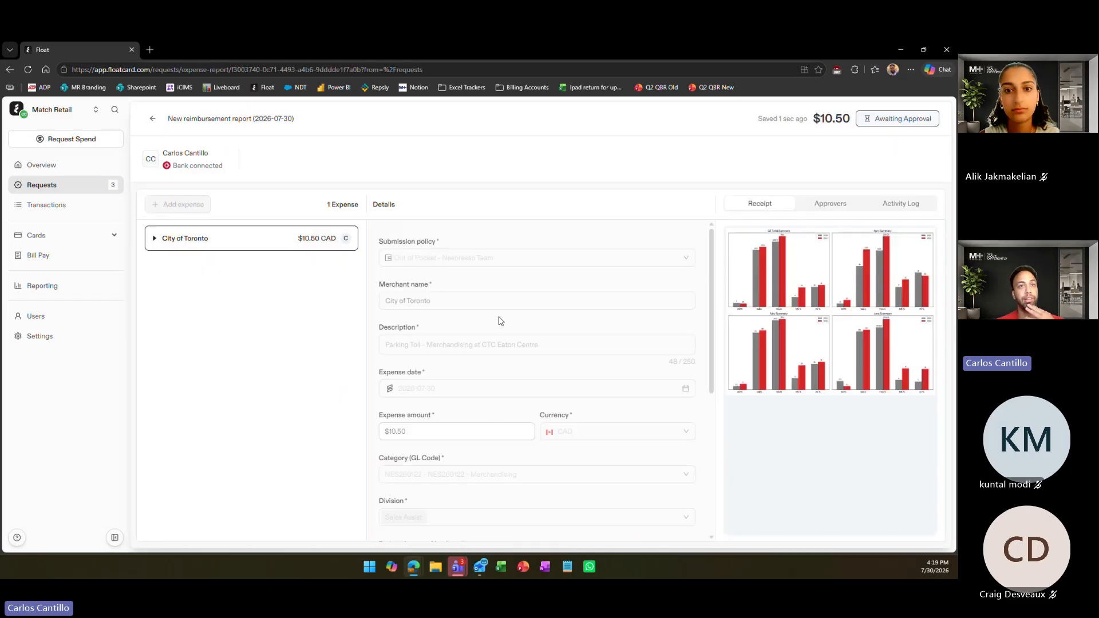
scroll(500, 321, down, 5)
scroll(538, 347, up, 5)
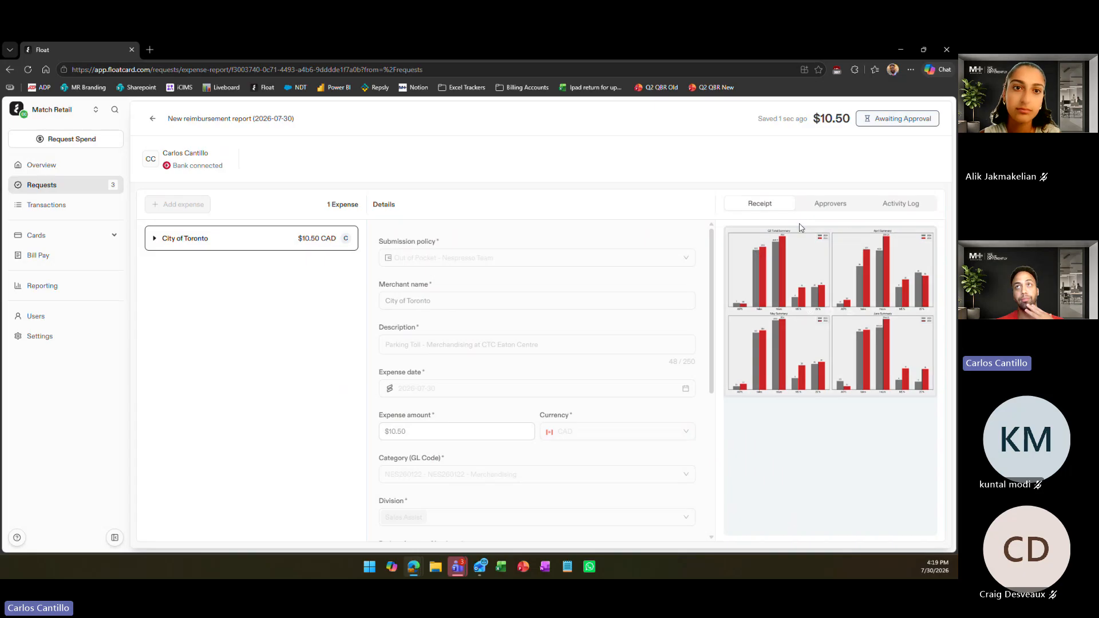
Examine the submitted report's approval process, activity log and attached receipt, focusing on the approvers at each stage
click(832, 207)
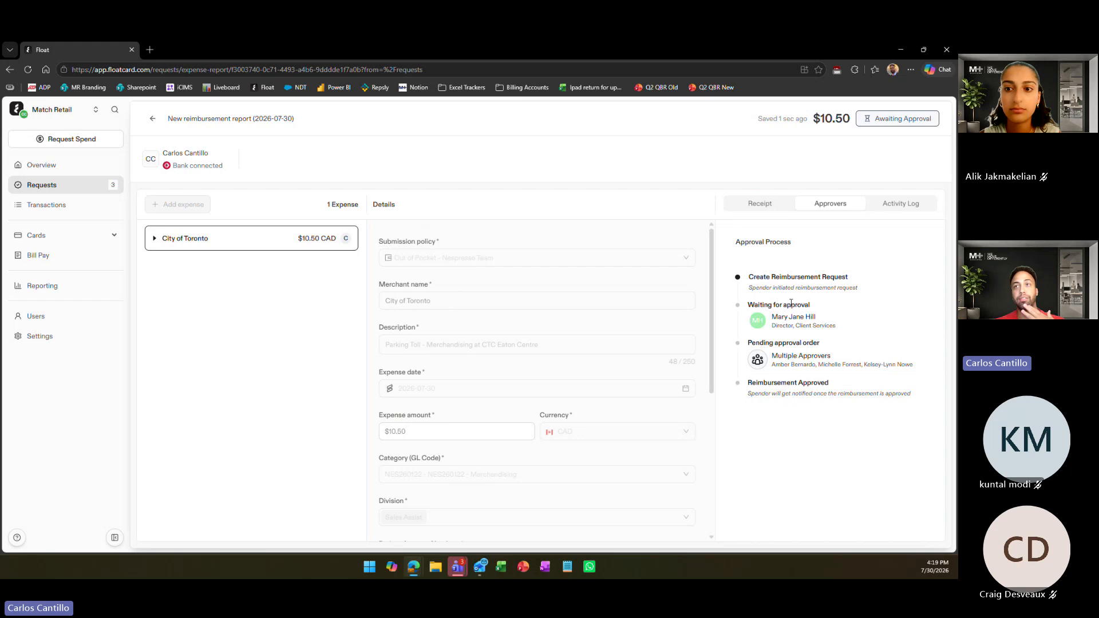
drag(752, 305, 827, 324)
click(820, 307)
click(828, 324)
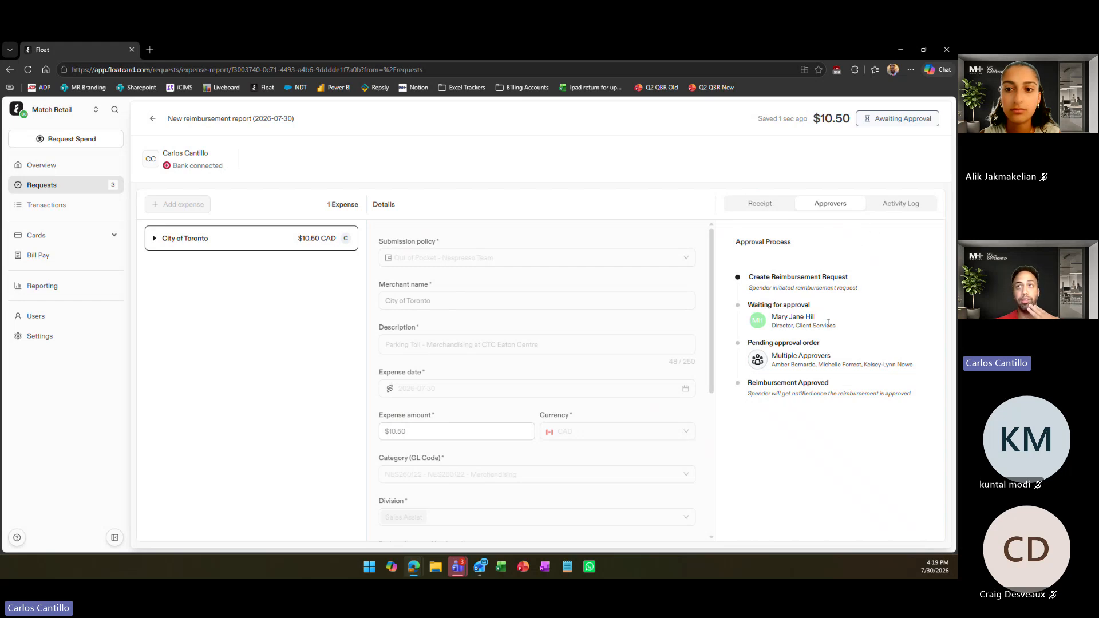
drag(754, 339, 833, 356)
click(840, 356)
click(888, 206)
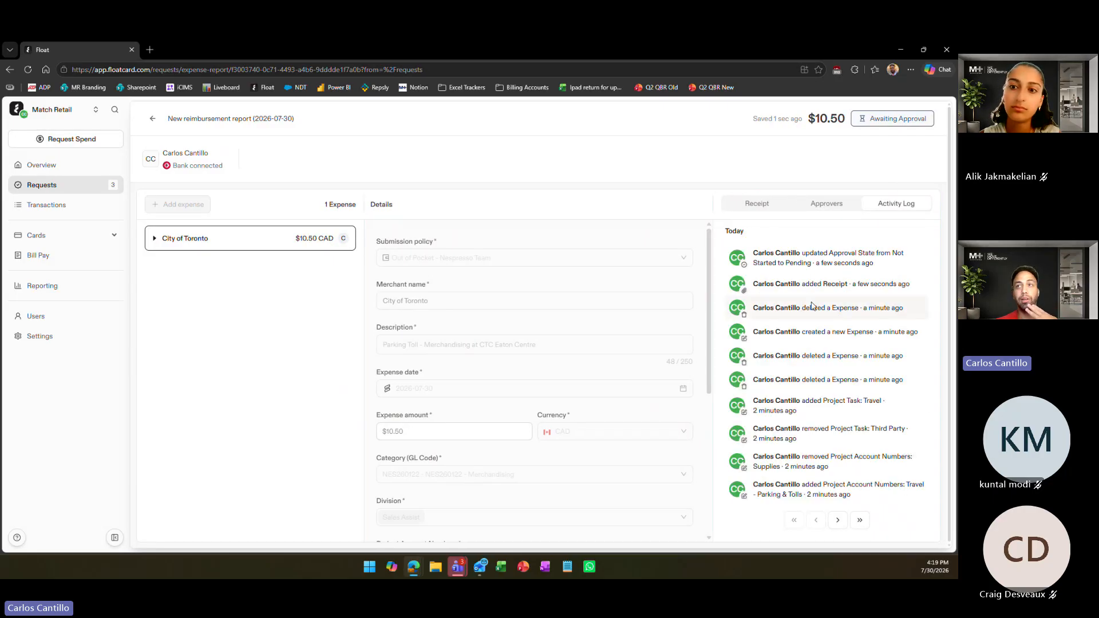
click(785, 205)
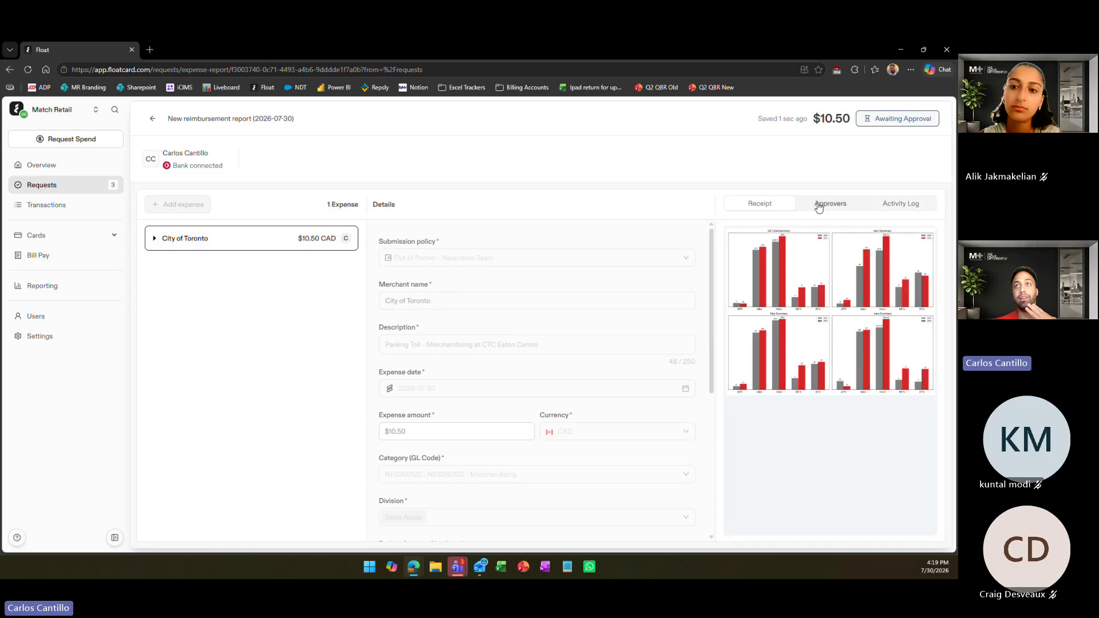
click(812, 207)
drag(746, 309, 839, 316)
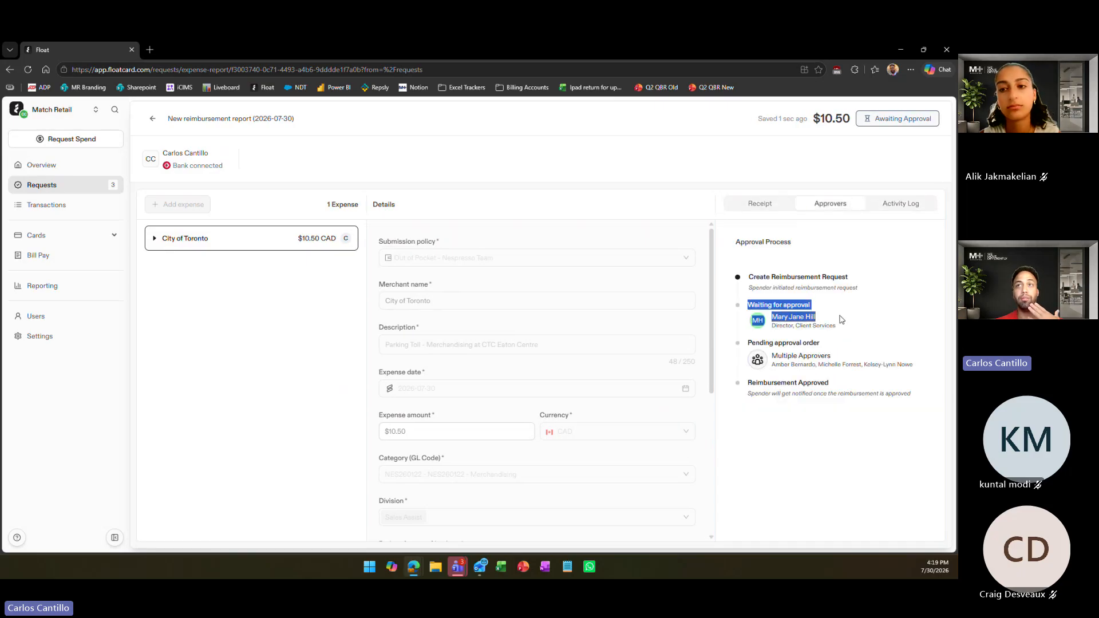
click(839, 318)
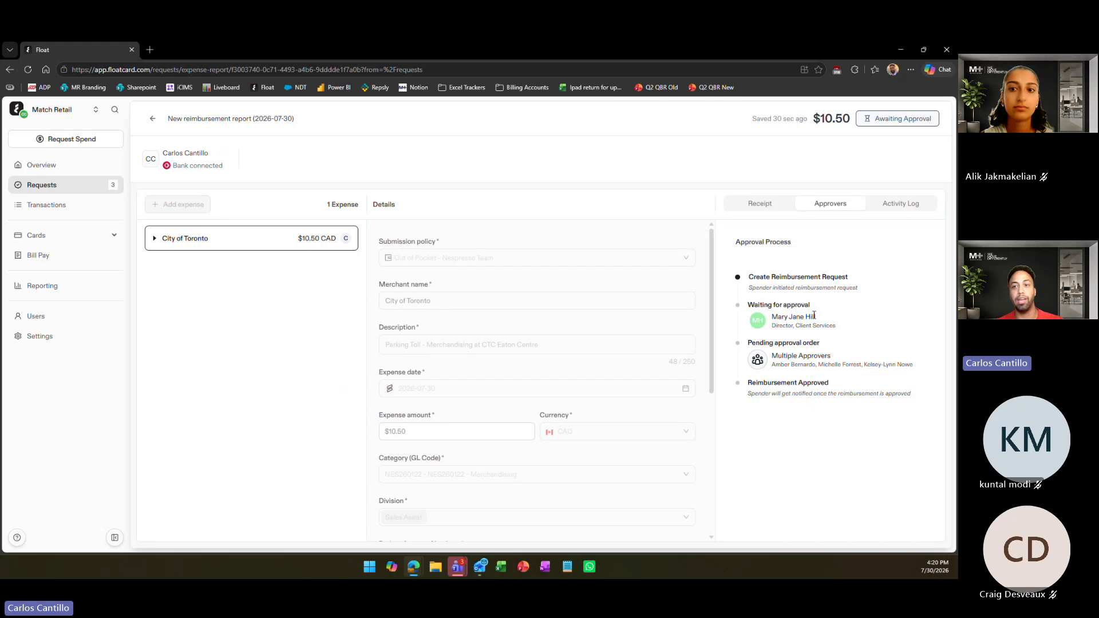
Return to the request list and cancel both the pending $10.50 reimbursement request and the $0.00 draft
click(144, 119)
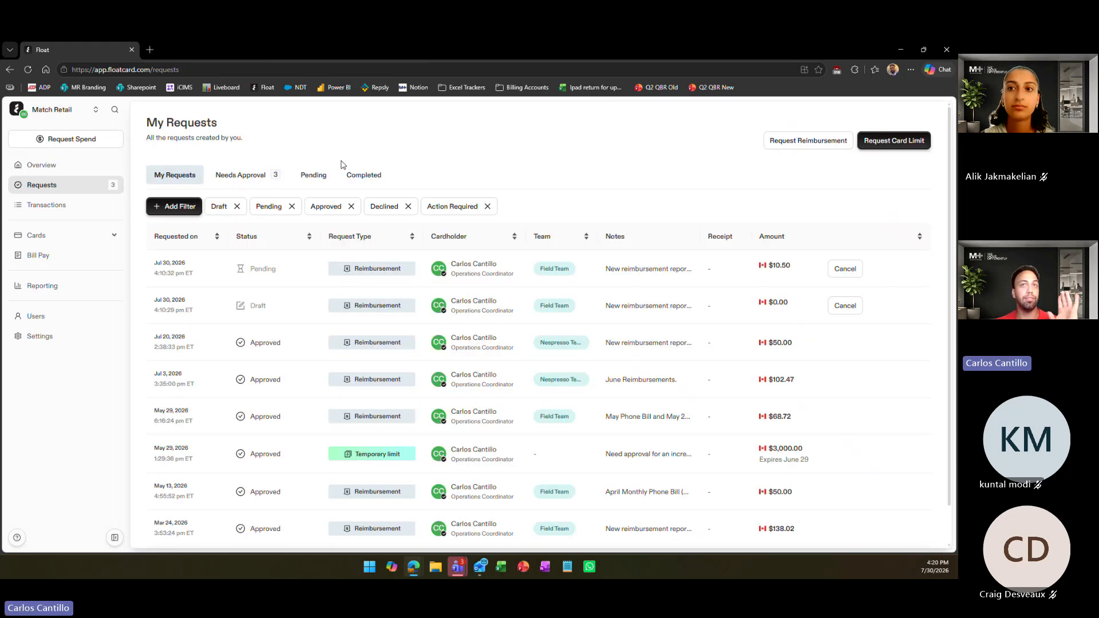
click(855, 271)
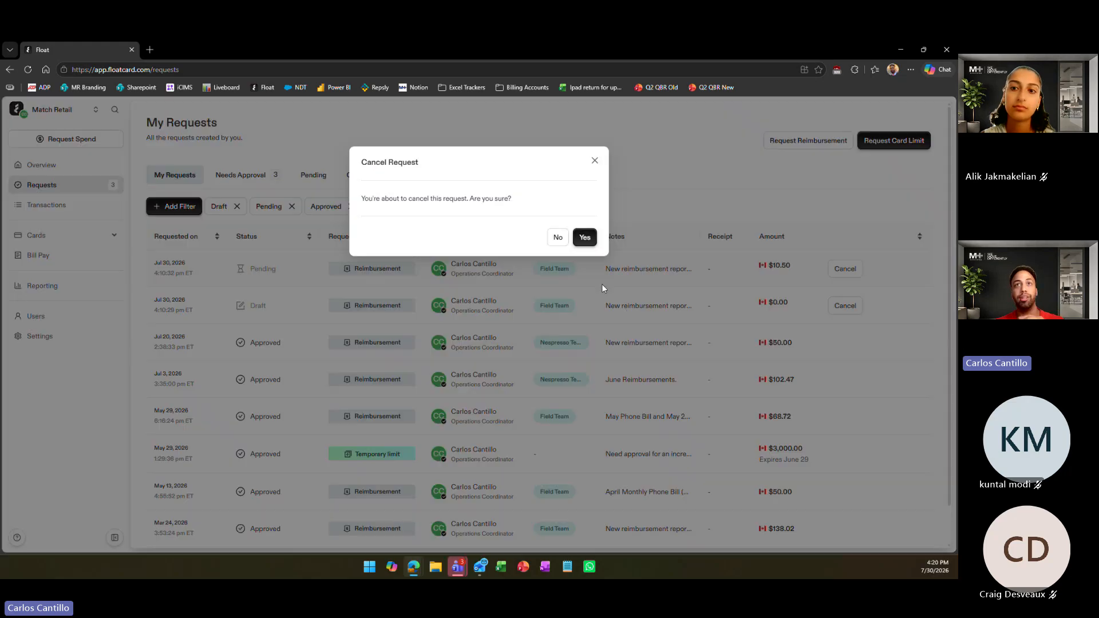
click(593, 241)
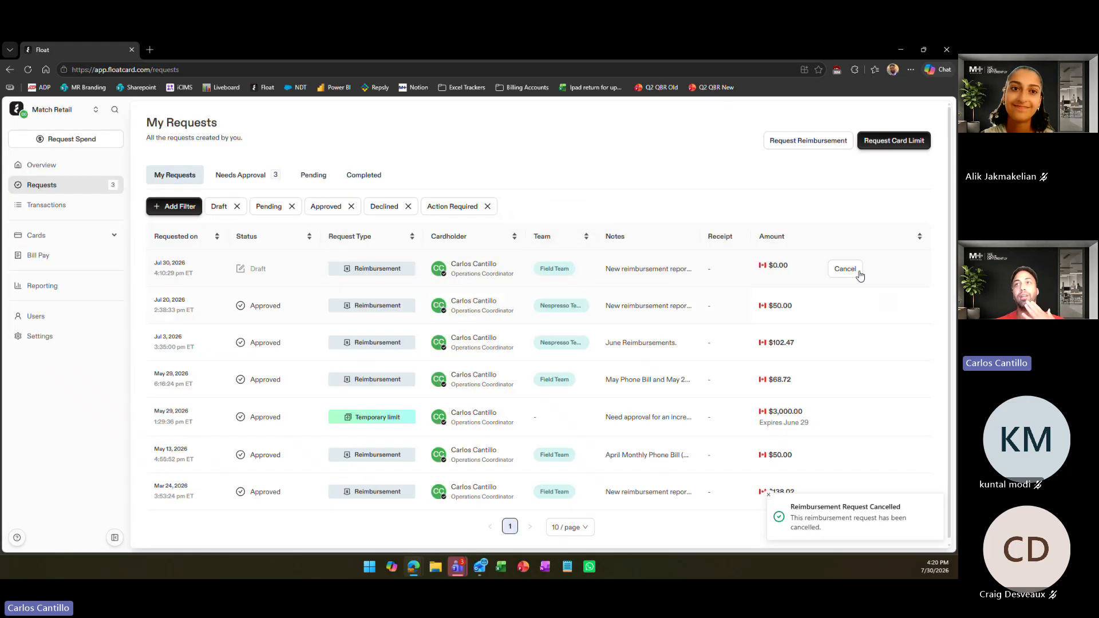
click(859, 274)
click(580, 241)
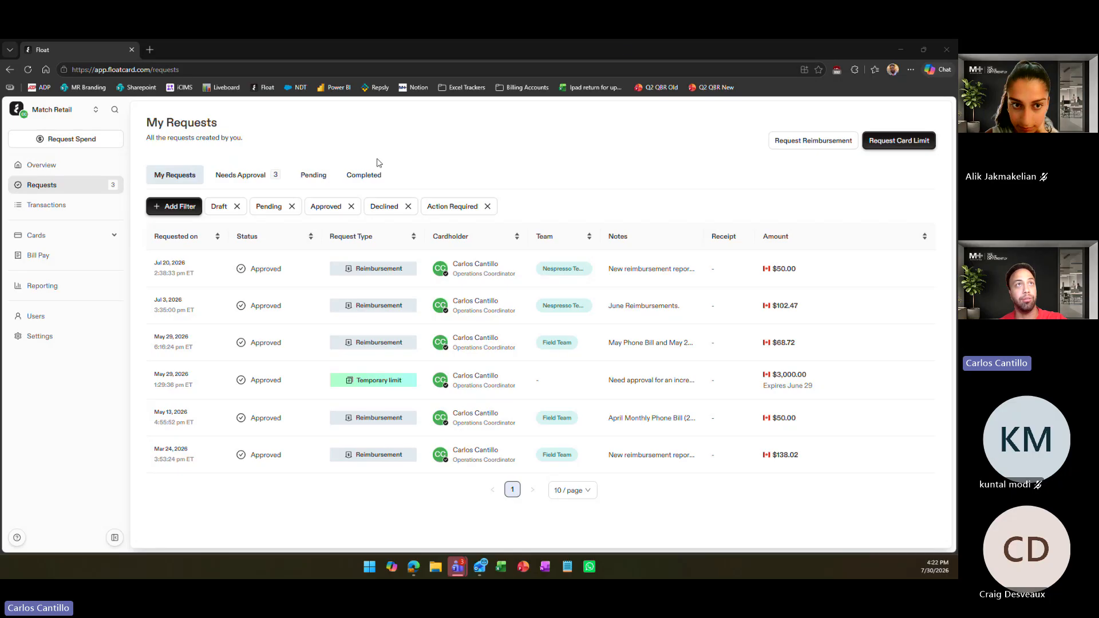
Show the requests that need approval and set that list to 100 per page
click(250, 178)
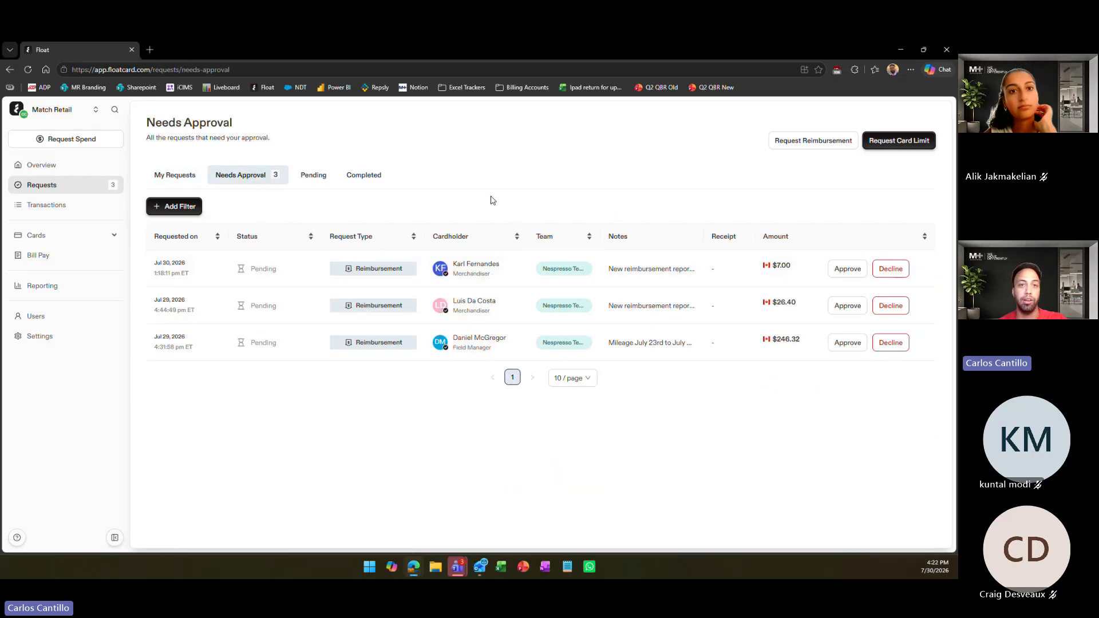
click(568, 378)
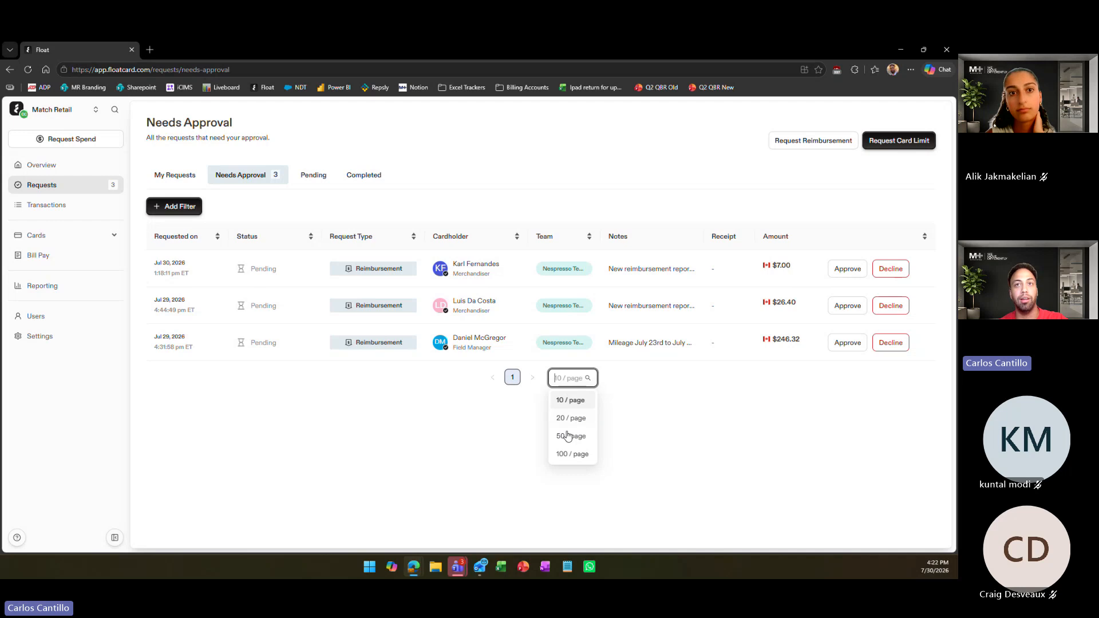
click(572, 454)
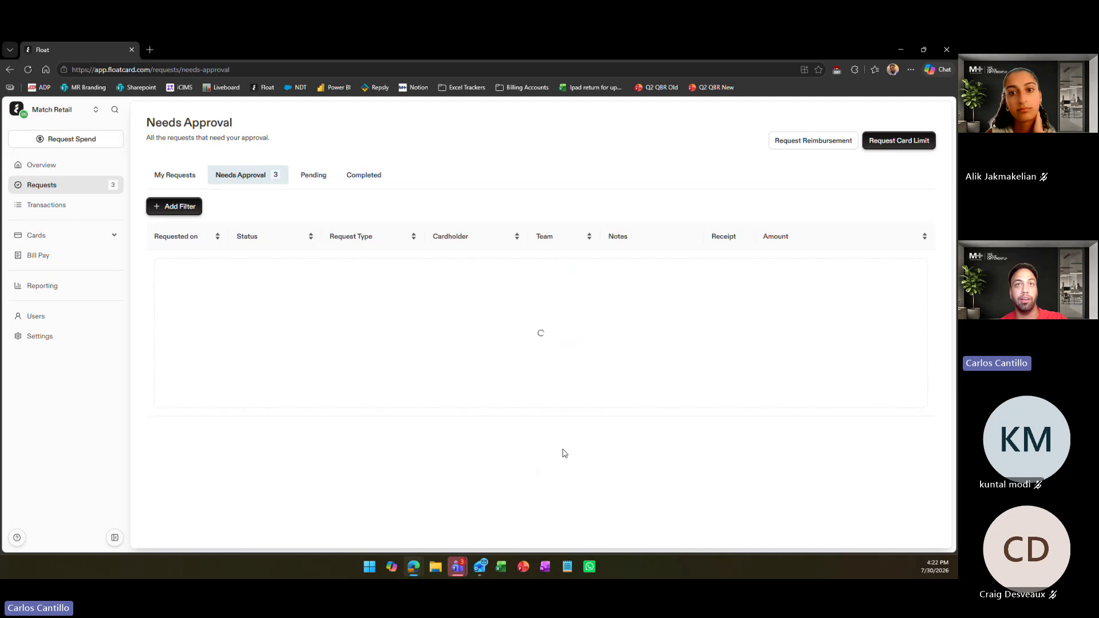
Look through the pending, completed and own requests, and return to the requests that need approval
click(310, 182)
click(373, 176)
click(229, 177)
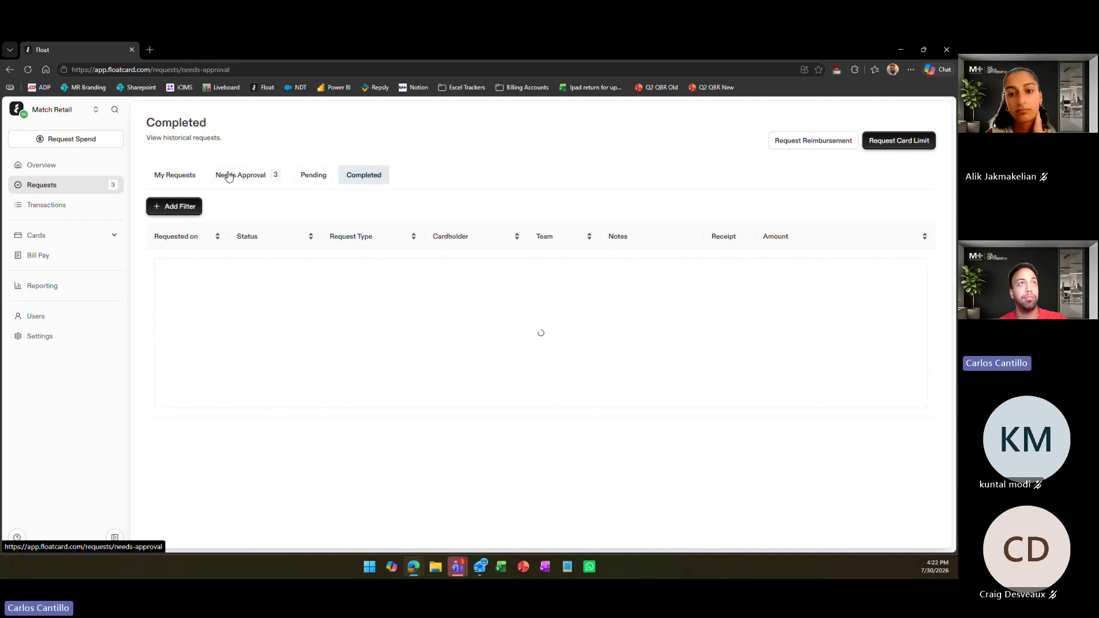
click(199, 176)
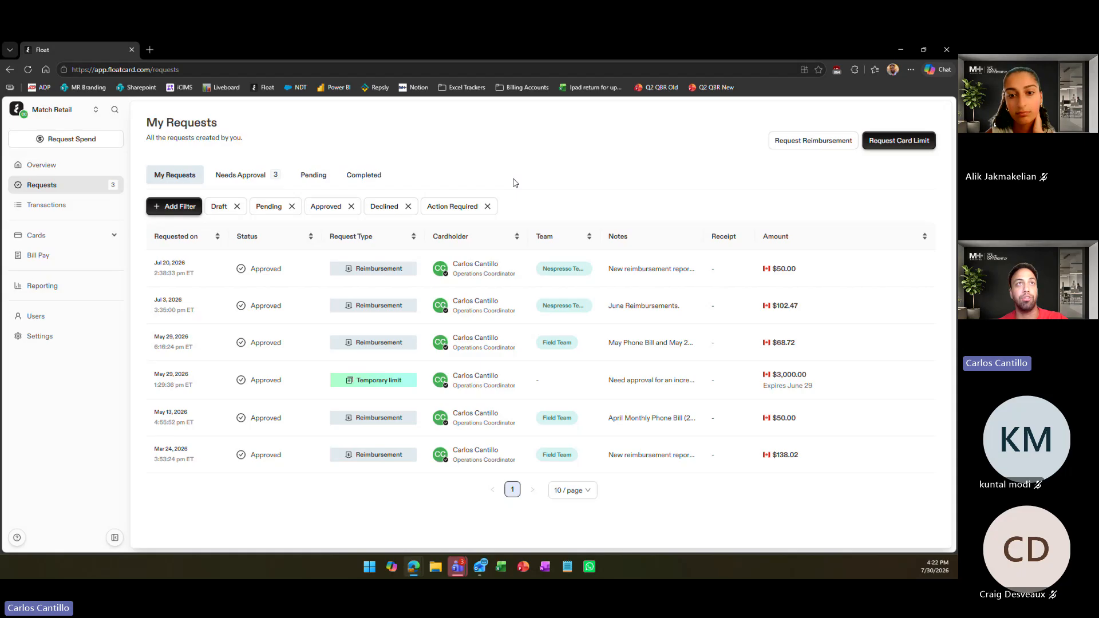
click(275, 175)
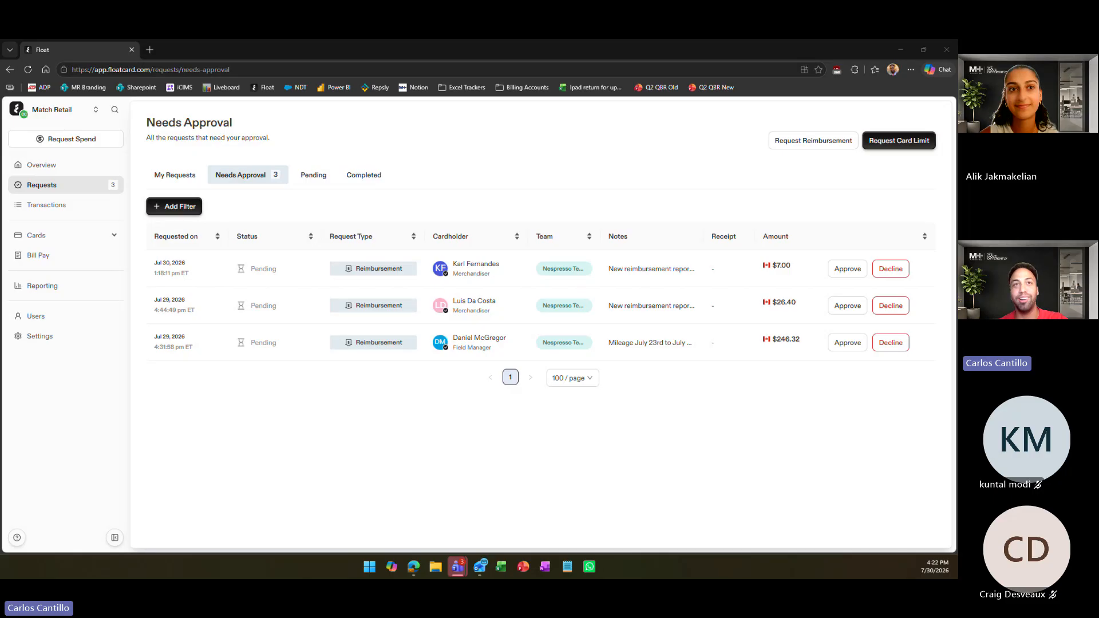
click(545, 197)
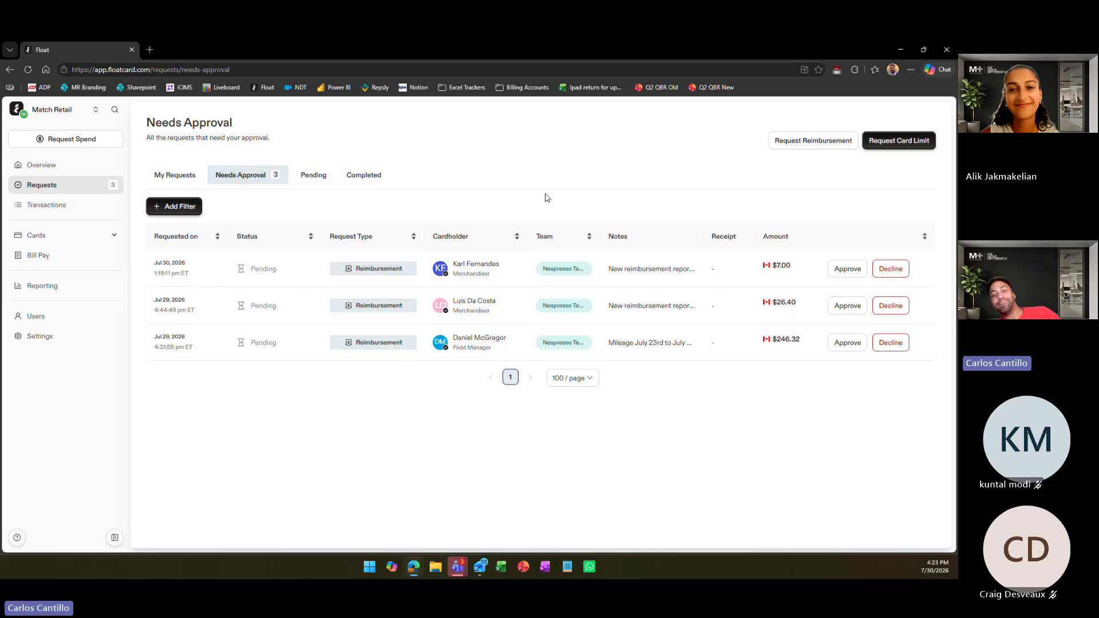